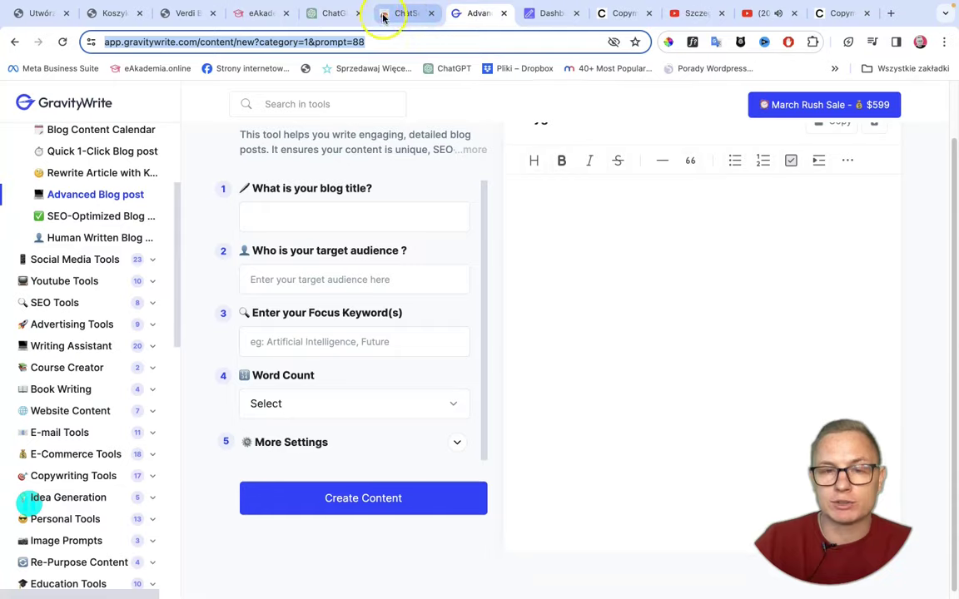
Step: Switch to the ChatSonic extension's Chrome Web Store page and review its listing
left_click(46, 14)
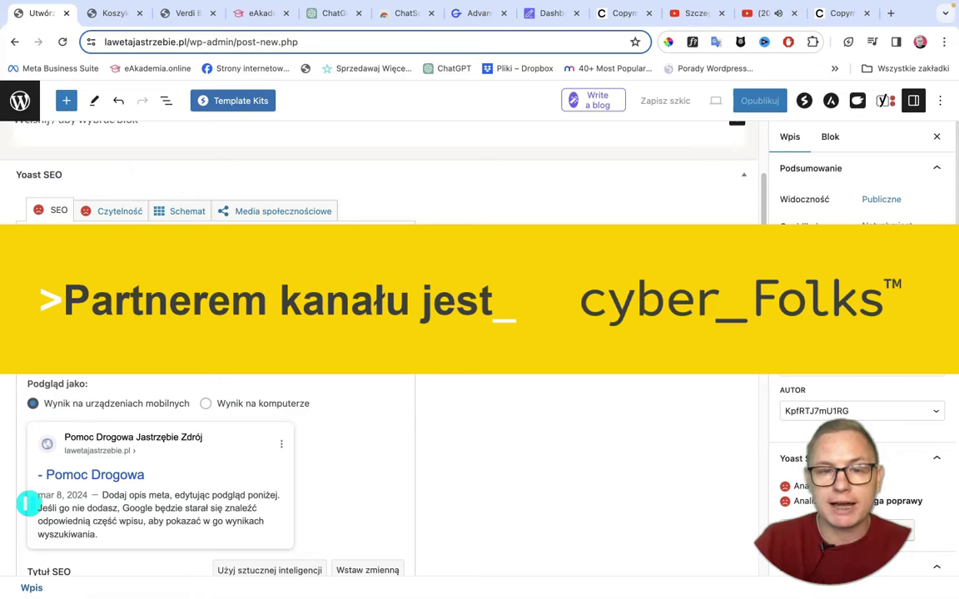
left_click(400, 15)
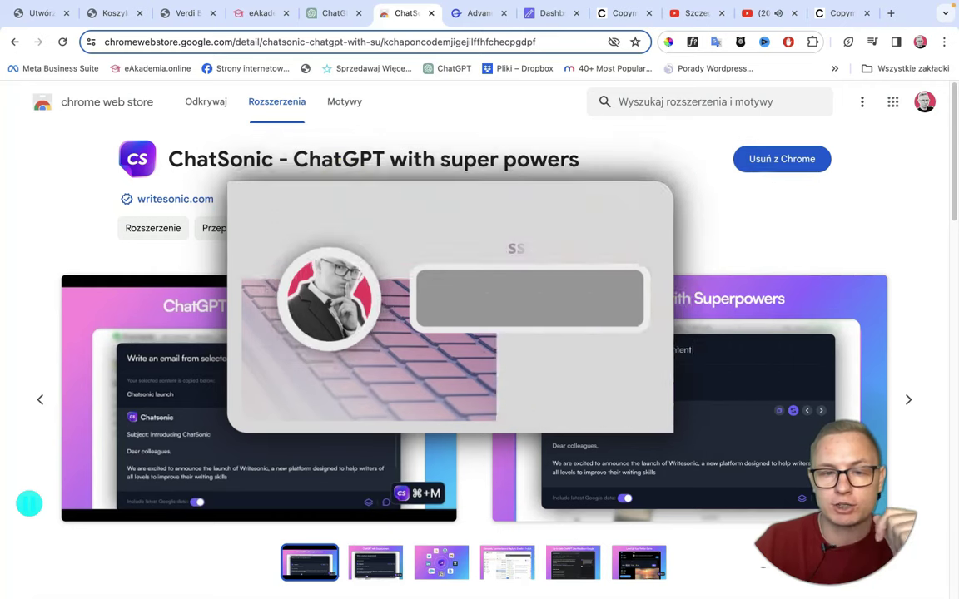
left_click(341, 187)
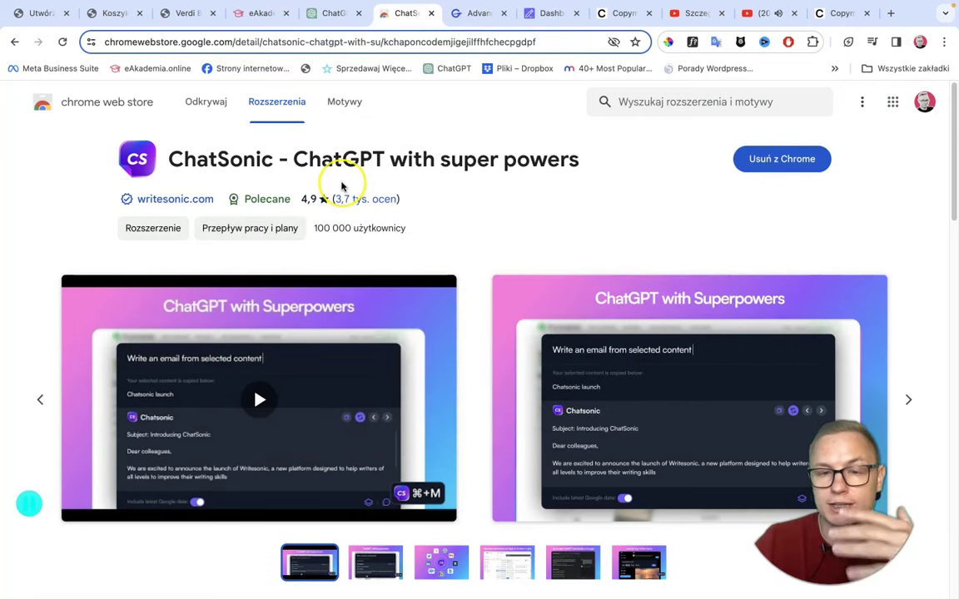
left_click(348, 182)
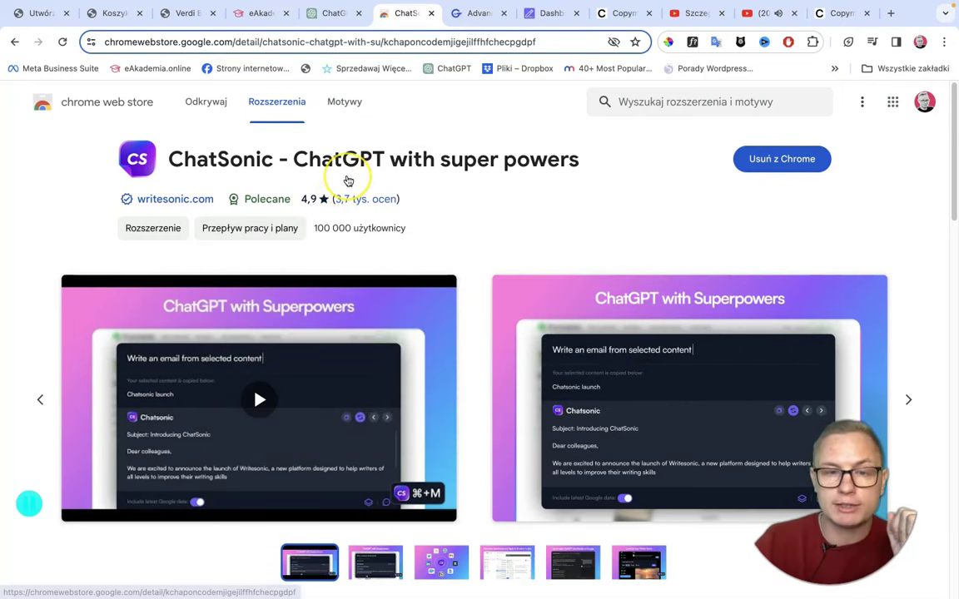
left_click(176, 123)
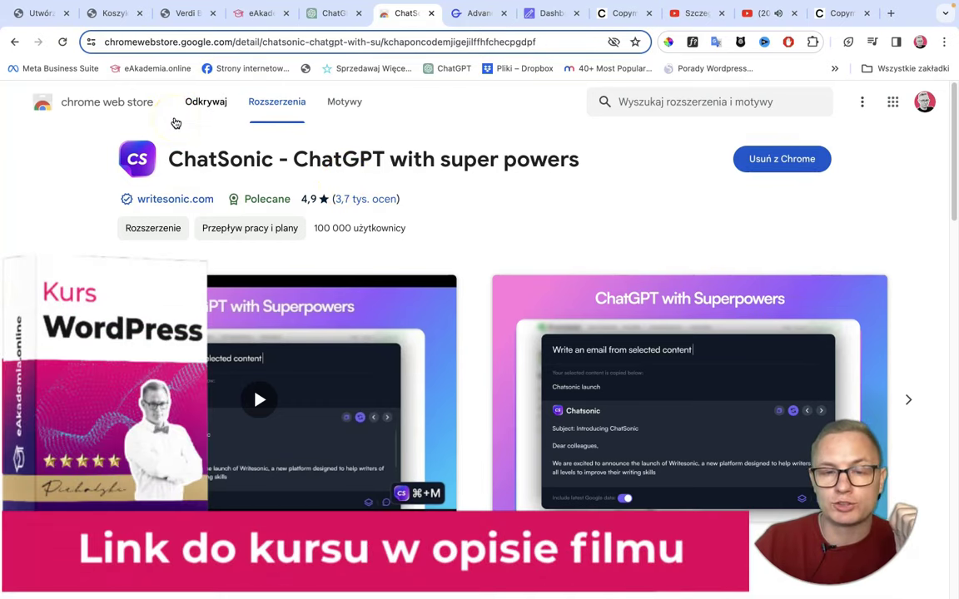
Step: Look over the empty new WordPress post and revisit the ChatSonic extension listing
left_click(42, 15)
left_click(246, 364)
scroll(246, 363, "up", 3)
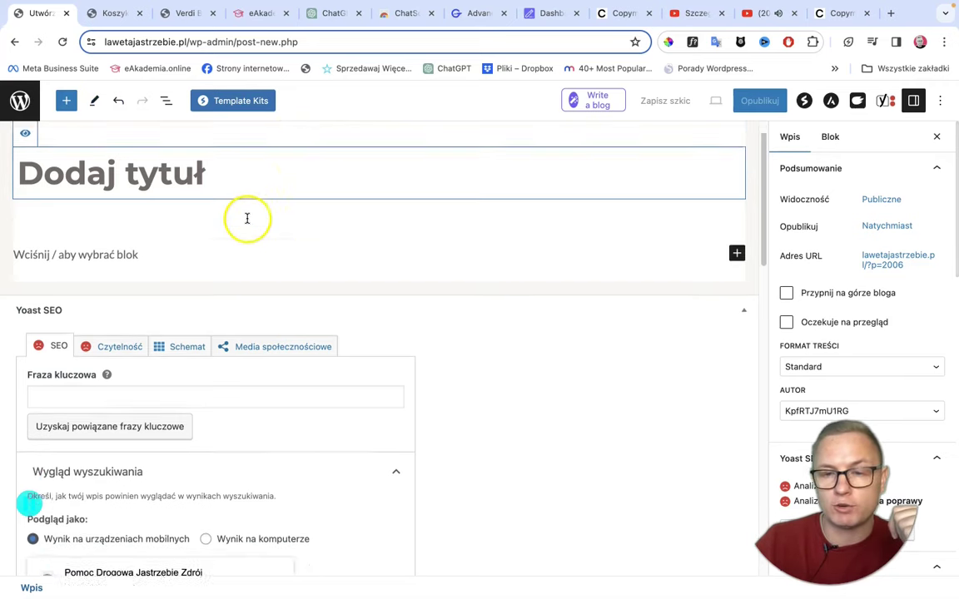
left_click(247, 219)
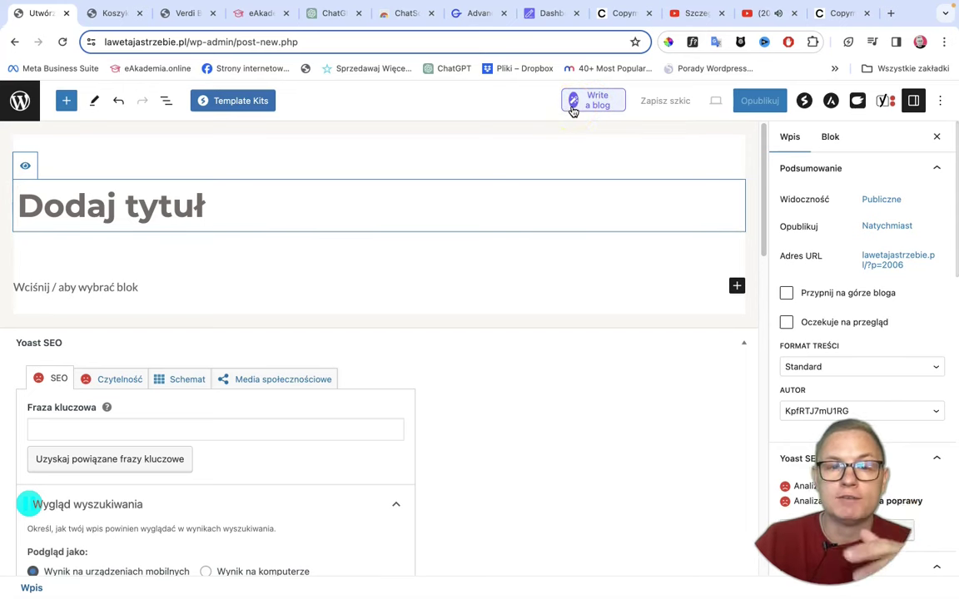
left_click(407, 14)
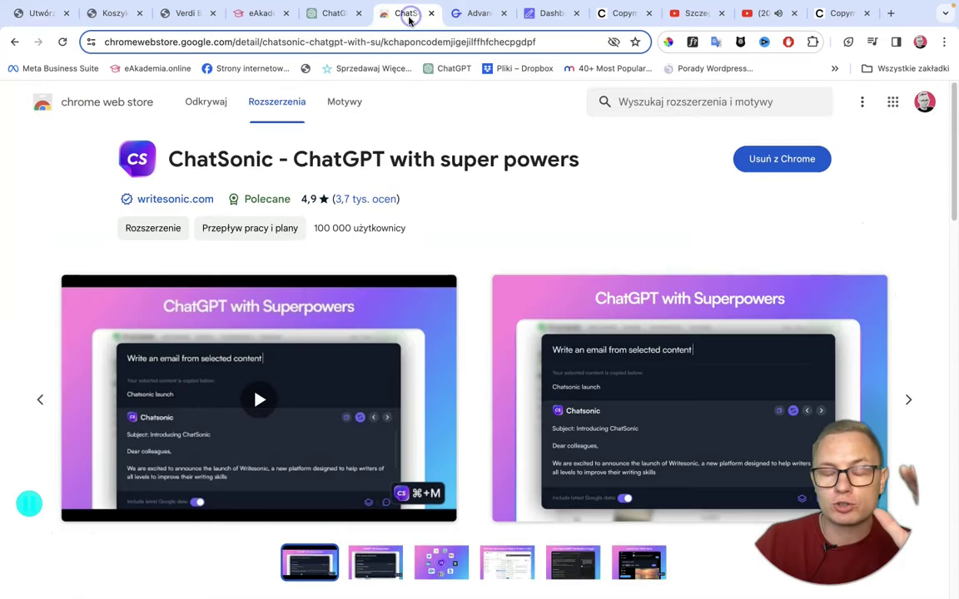
Step: In the new WordPress post, open the "Write a blog" generator and set its language to Polish
left_click(53, 19)
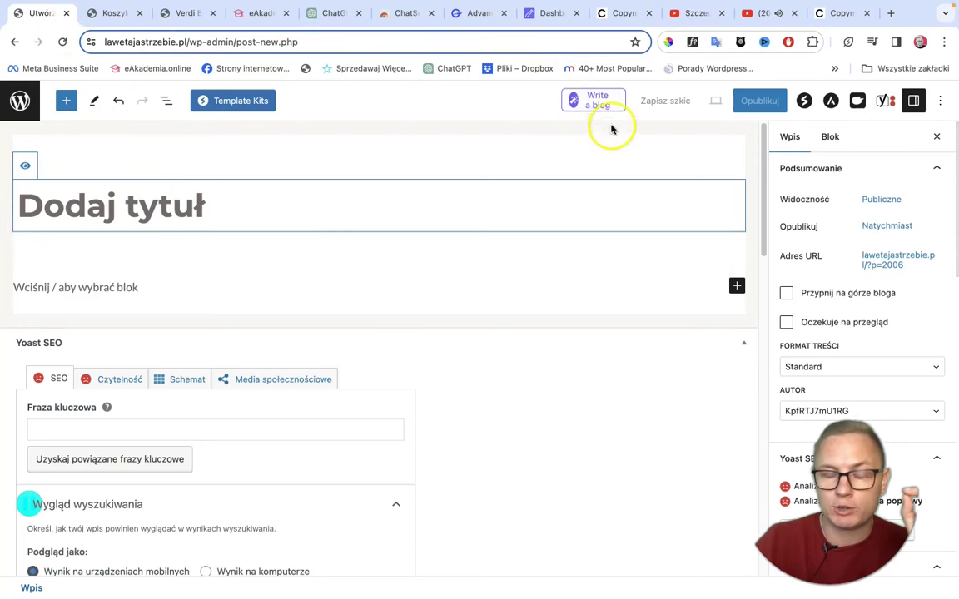
left_click(591, 99)
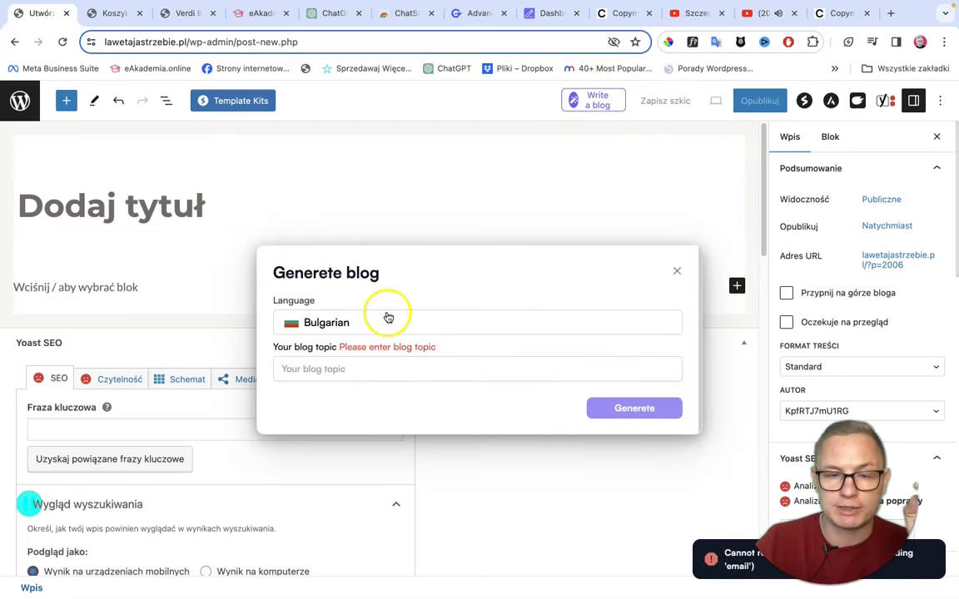
left_click(364, 323)
scroll(356, 349, "down", 2)
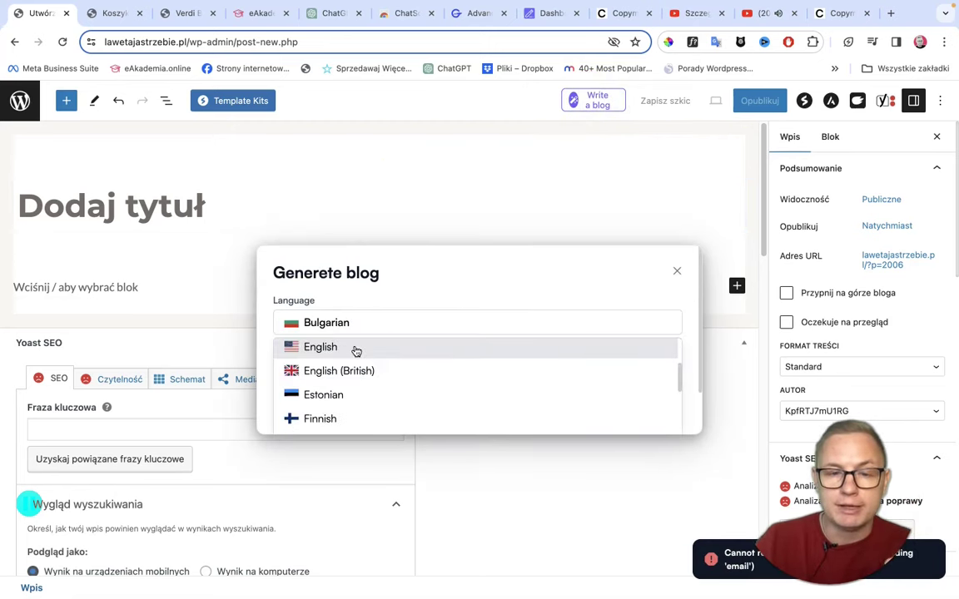
scroll(356, 350, "down", 8)
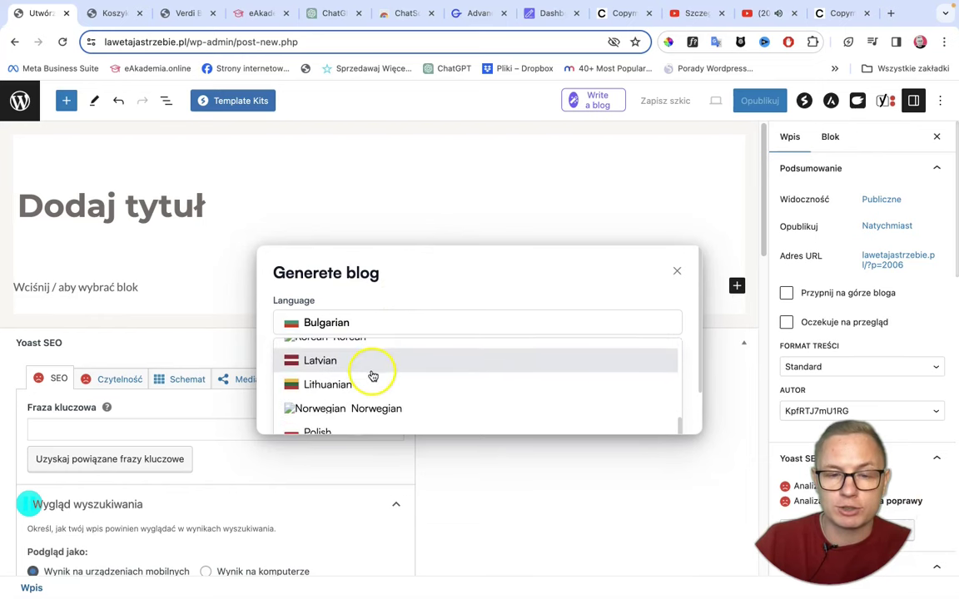
scroll(371, 378, "down", 1)
left_click(364, 403)
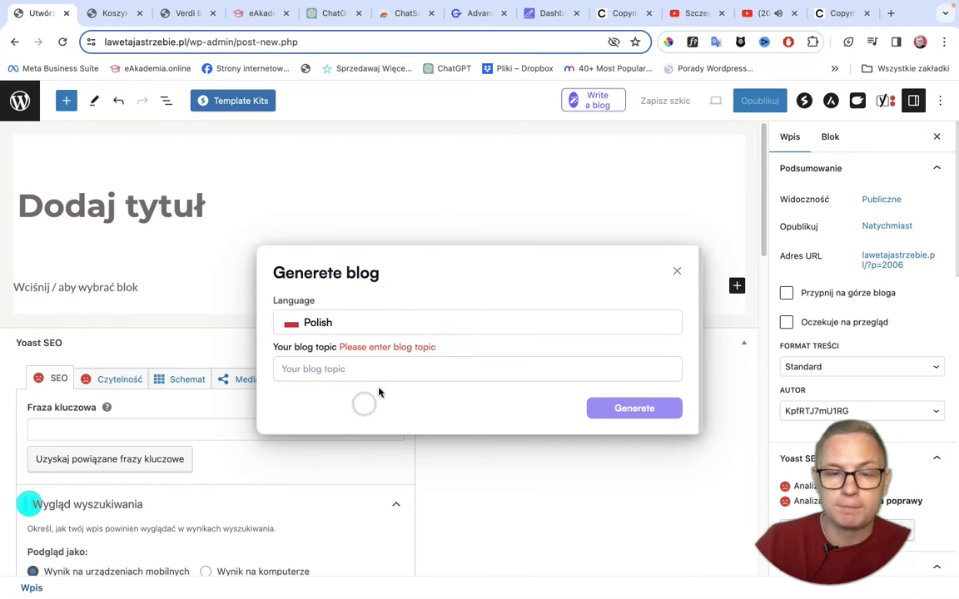
left_click(319, 372)
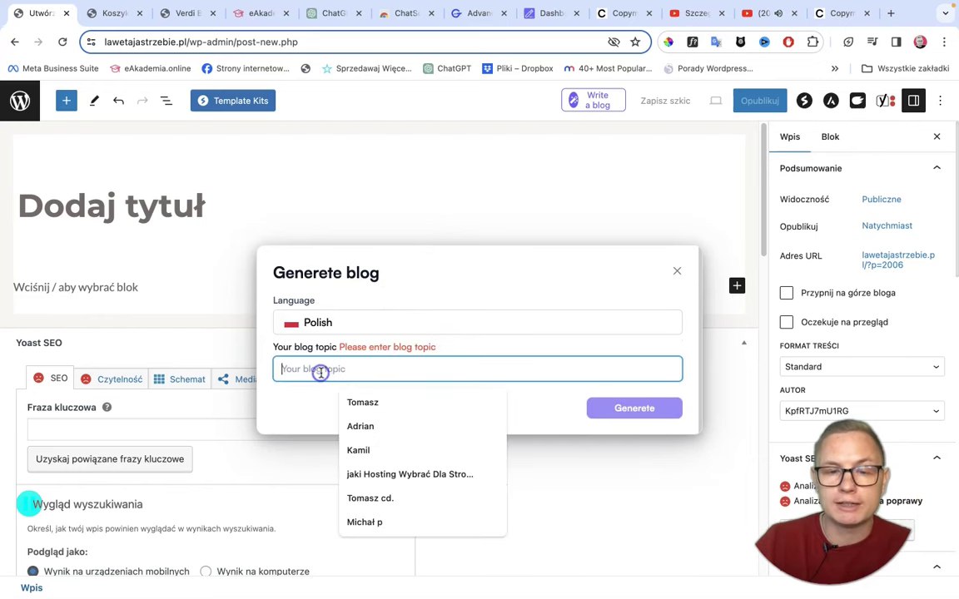
left_click(447, 294)
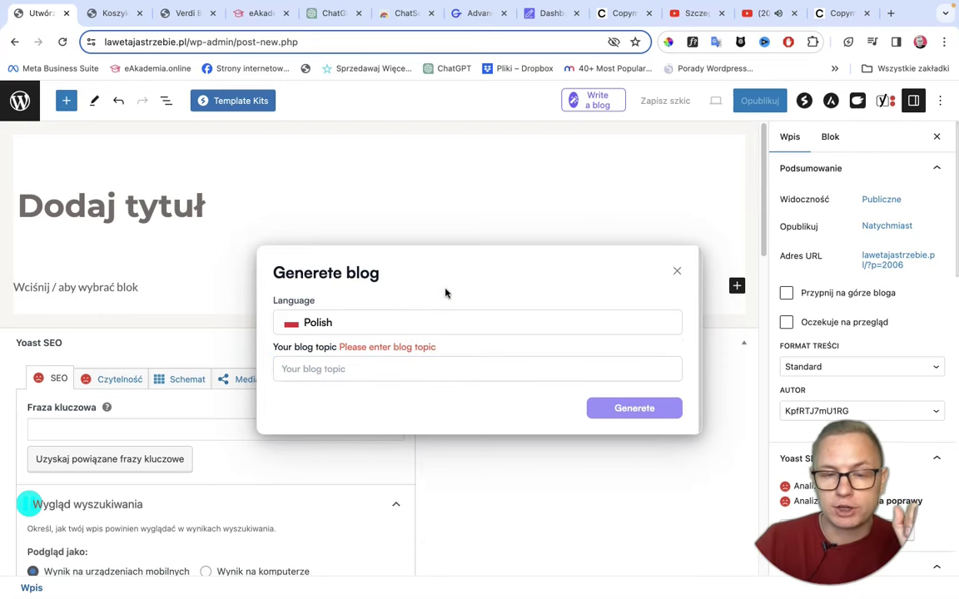
left_click(447, 287)
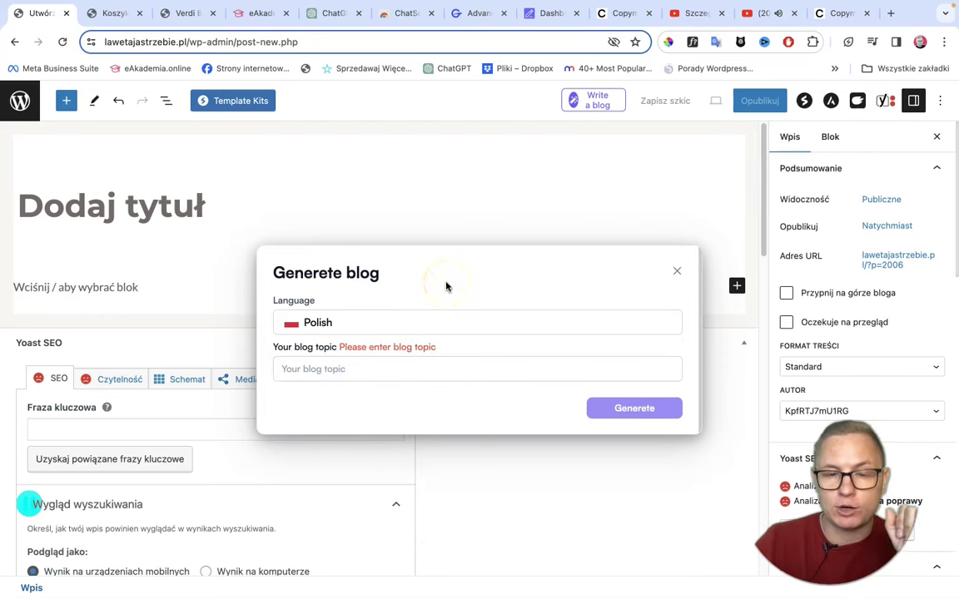
left_click(446, 286)
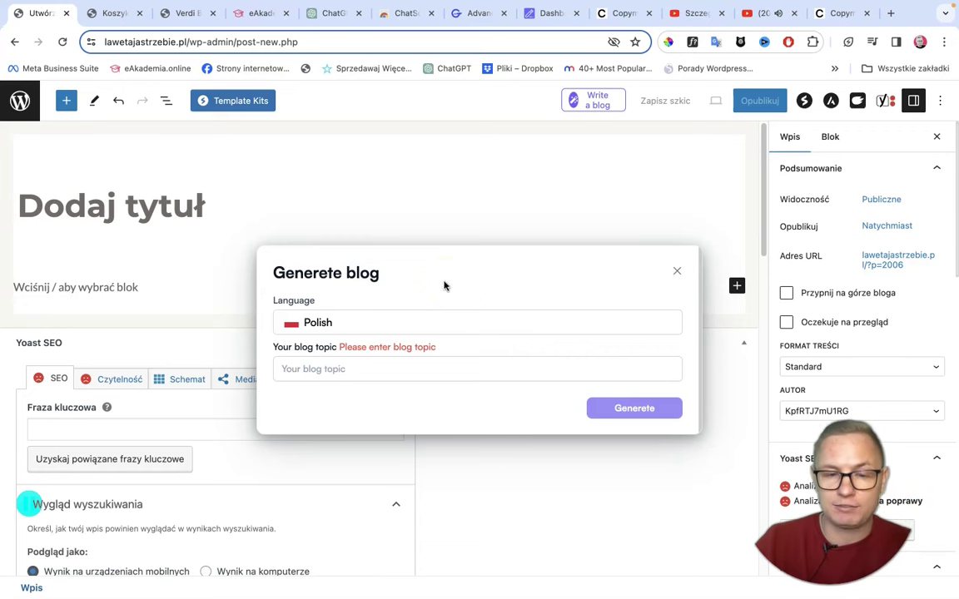
left_click(446, 278)
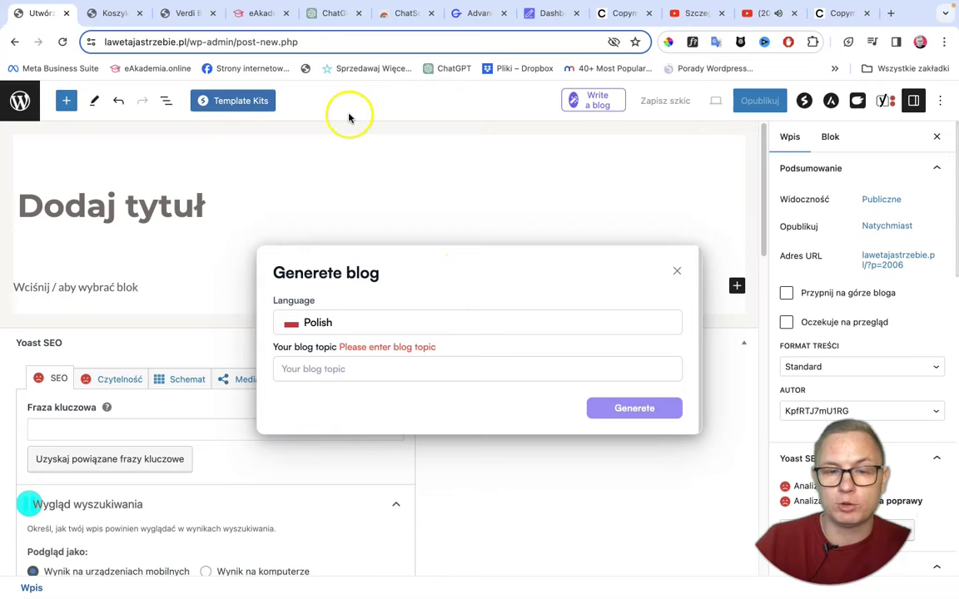
Step: Switch to the ChatGPT conversation on roadside assistance and review the prompt requesting five SEO blog article ideas
left_click(320, 13)
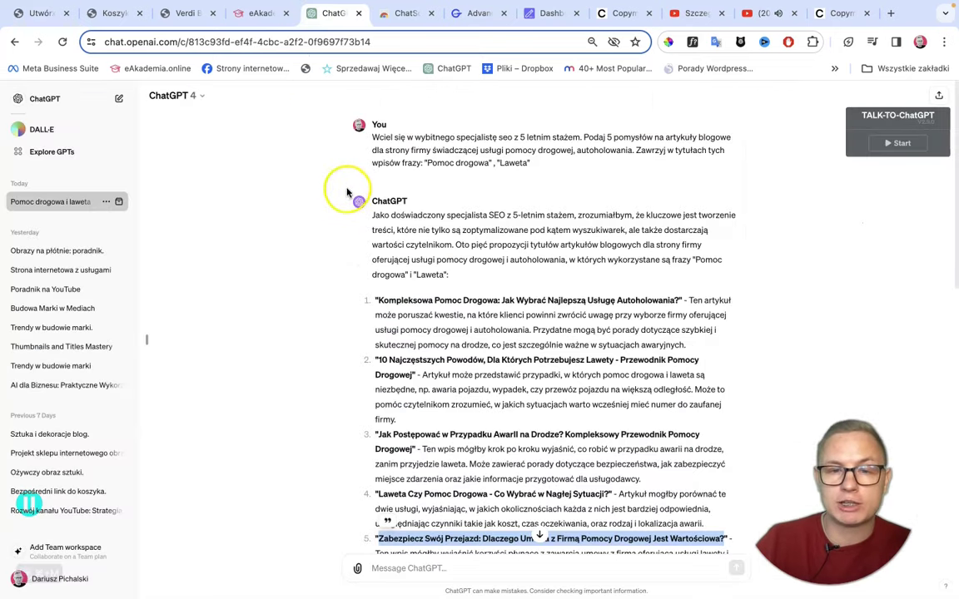
left_click(359, 154)
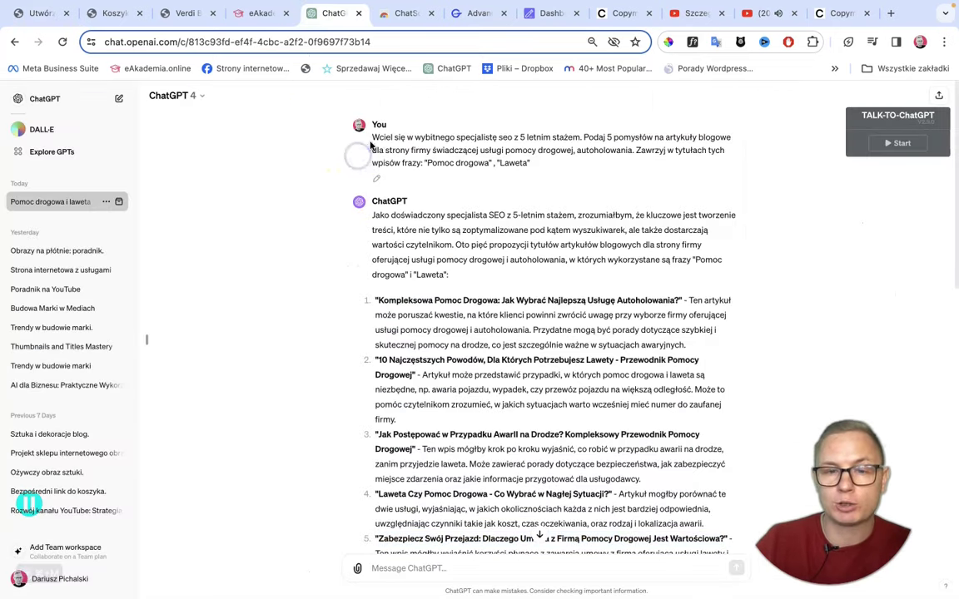
left_click_drag(372, 136, 552, 161)
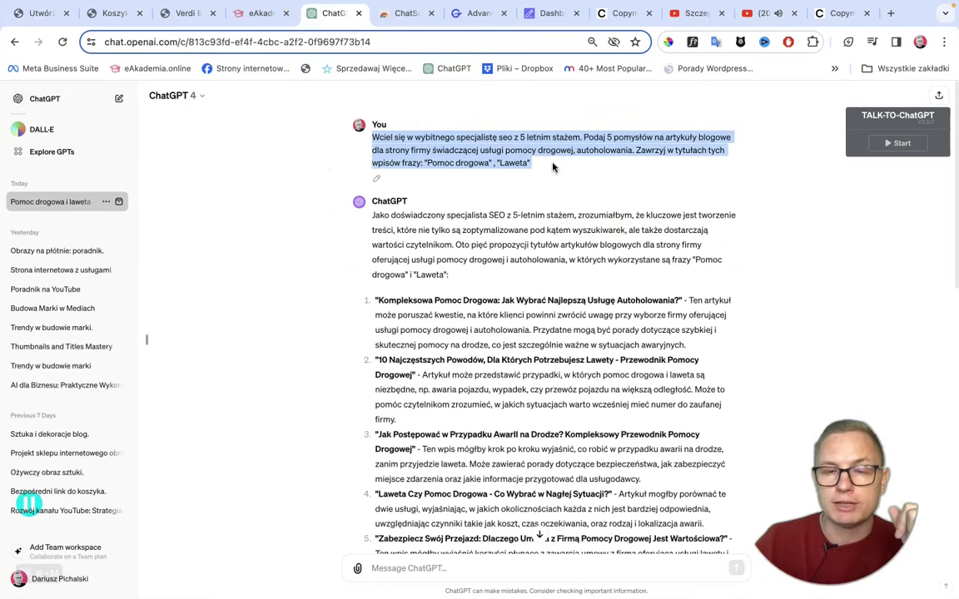
left_click(350, 155)
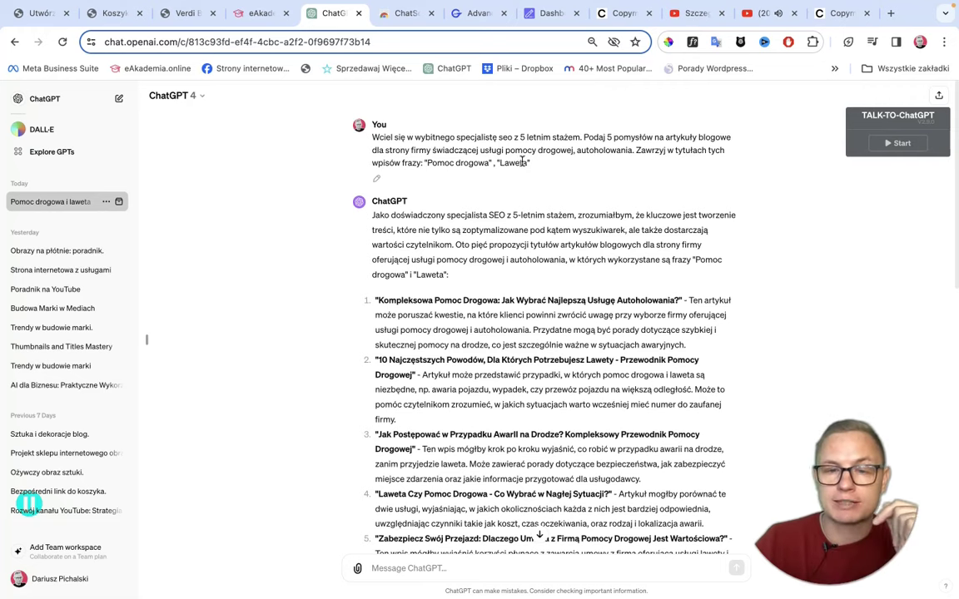
left_click(522, 164)
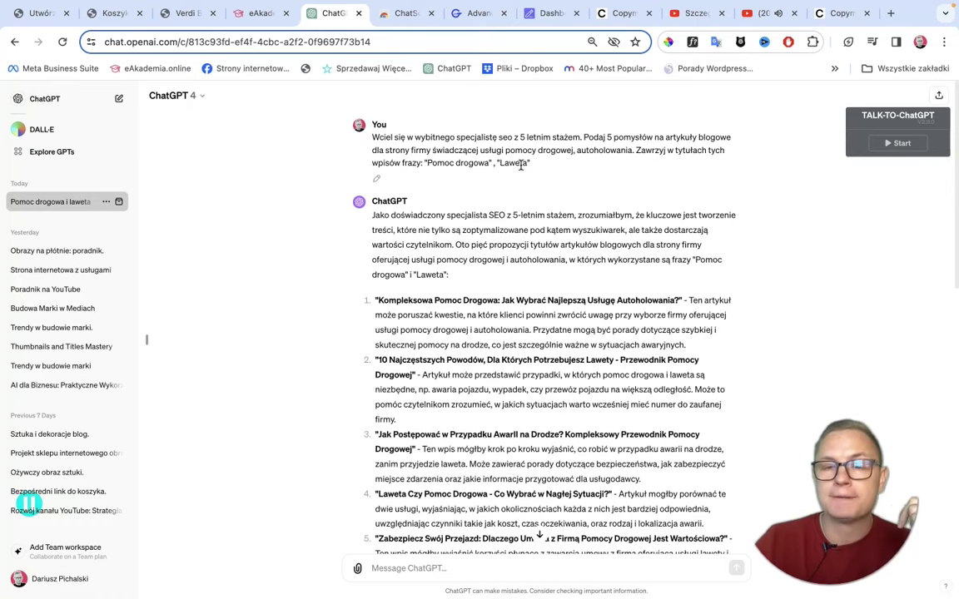
Step: Copy ChatGPT's first title, "Kompleksowa Pomoc Drogowa: Jak Wybrać Najlepszą Usługę Autoholowania?", into the WordPress blog generator as its topic and generate the article
scroll(503, 207, "down", 3)
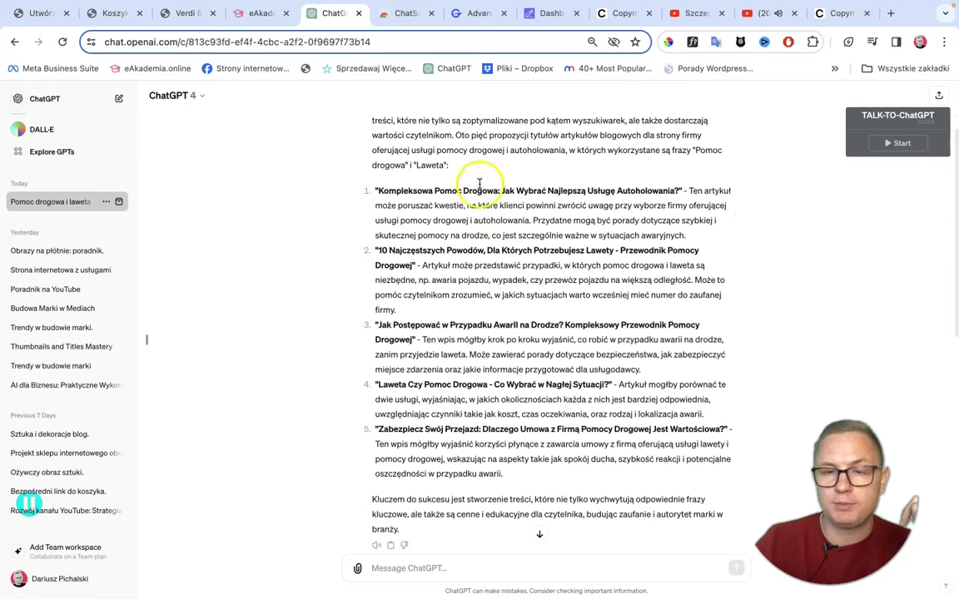
left_click_drag(379, 192, 677, 187)
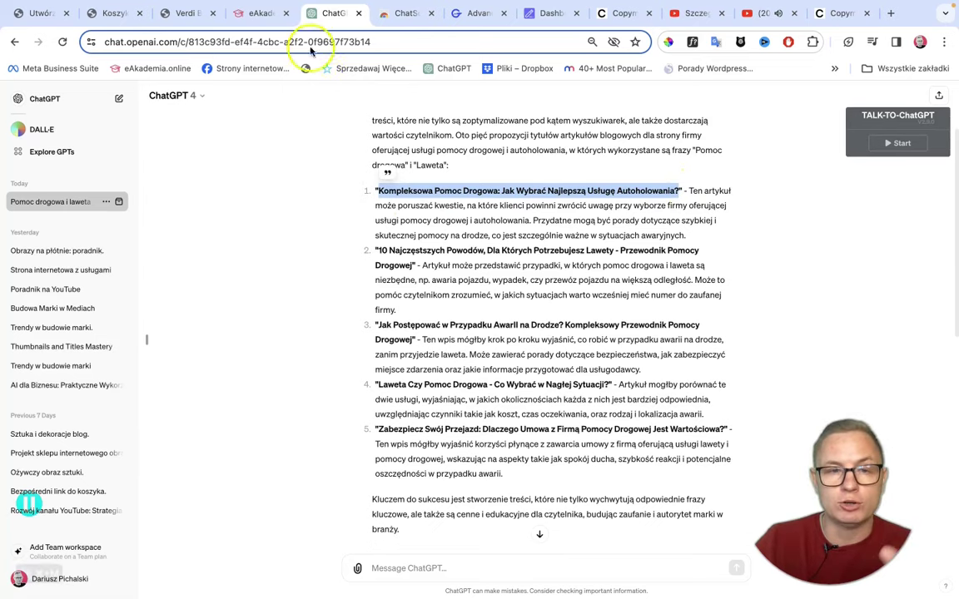
left_click(38, 13)
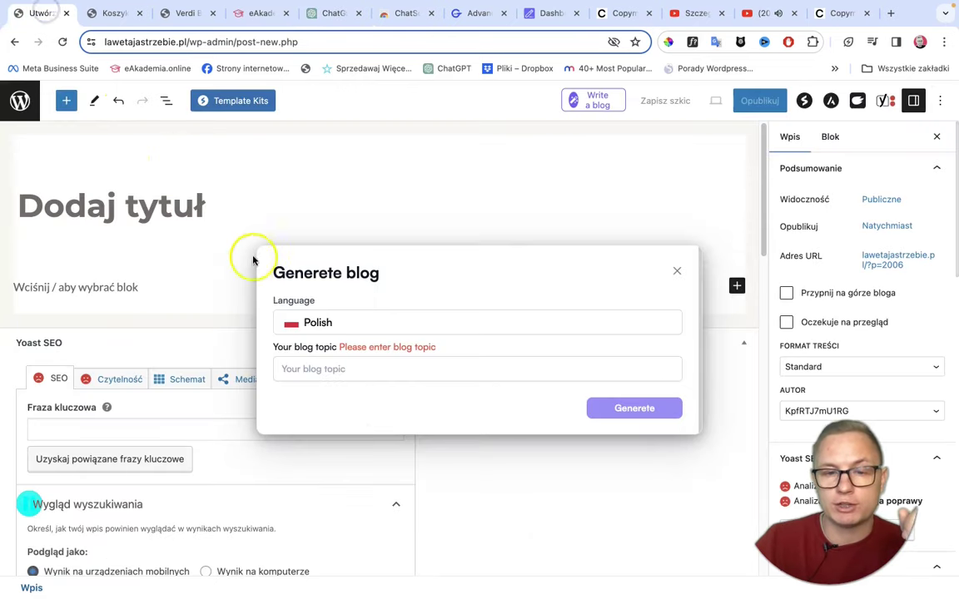
left_click(317, 368)
type("Kompleksowa Pomoc Drogowa: Jak Wybrać Najlepszą Usługę Autoholowania?")
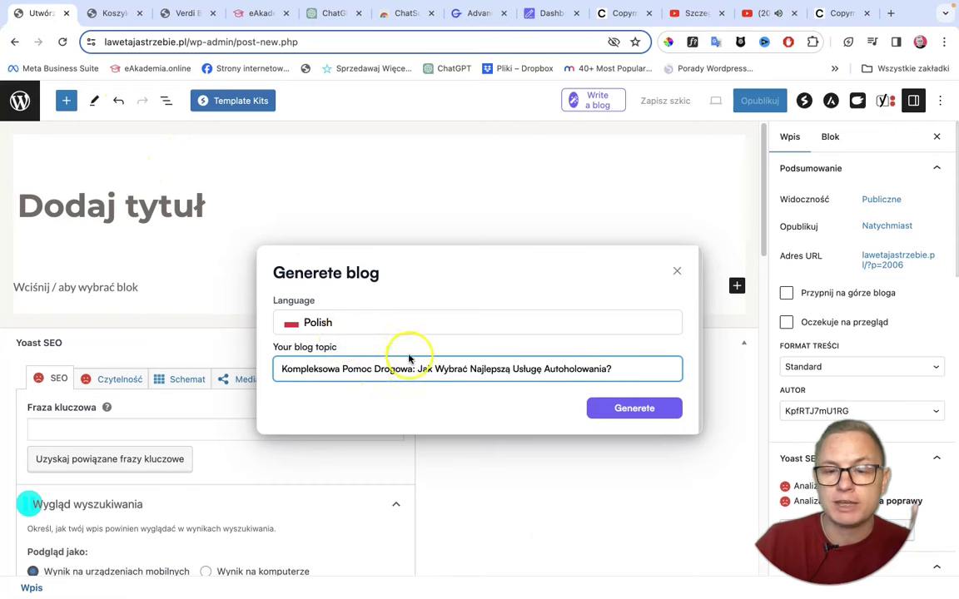
left_click(613, 408)
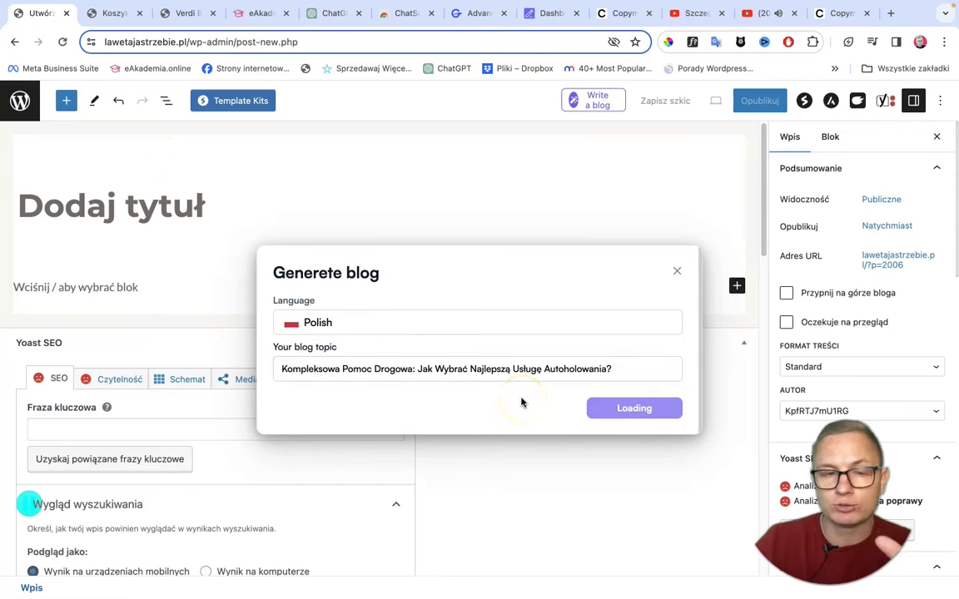
Step: Read through the generated roadside assistance article in the blog generator and insert it into the WordPress post
left_click(390, 17)
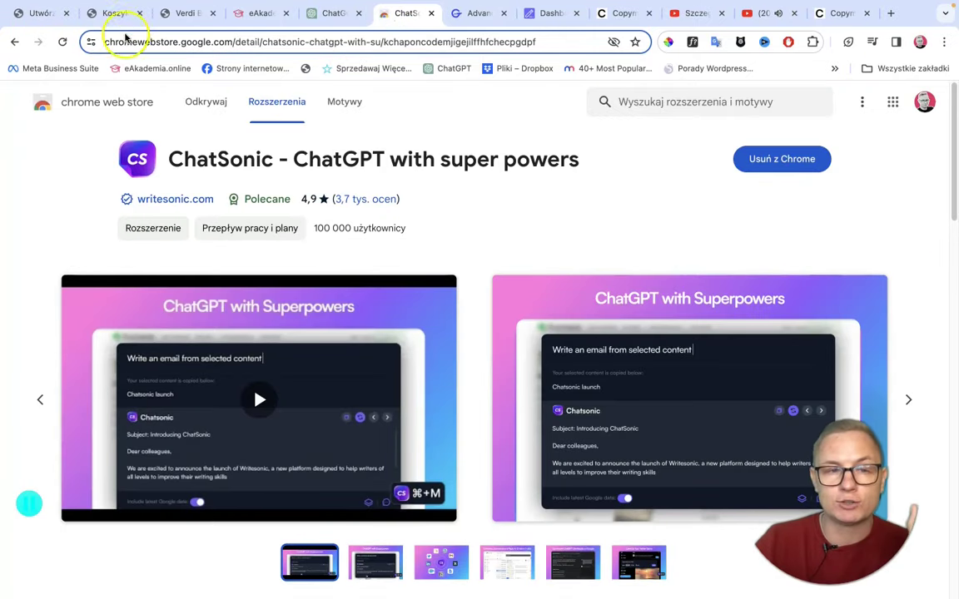
left_click(37, 14)
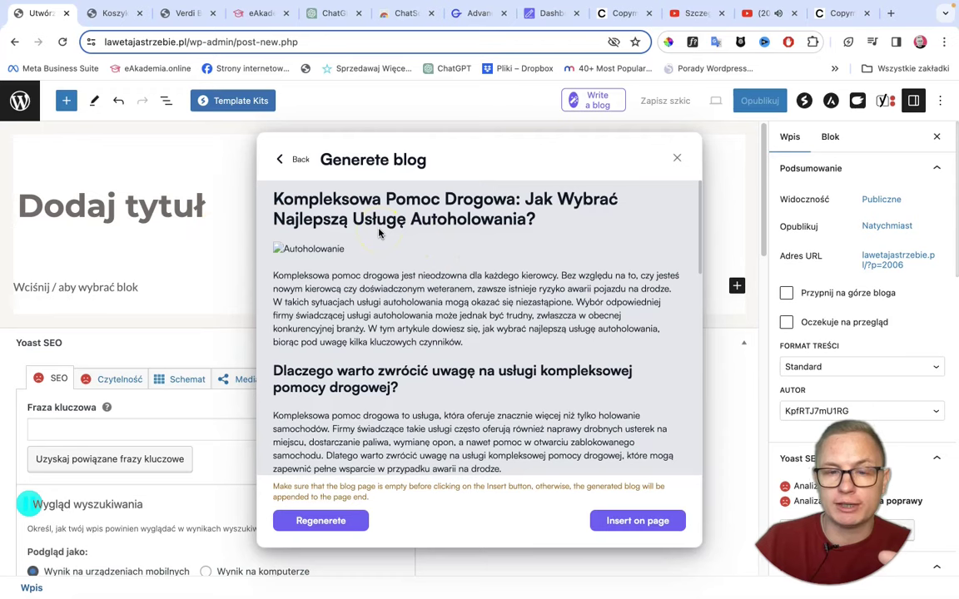
scroll(337, 271, "down", 3)
scroll(343, 275, "down", 8)
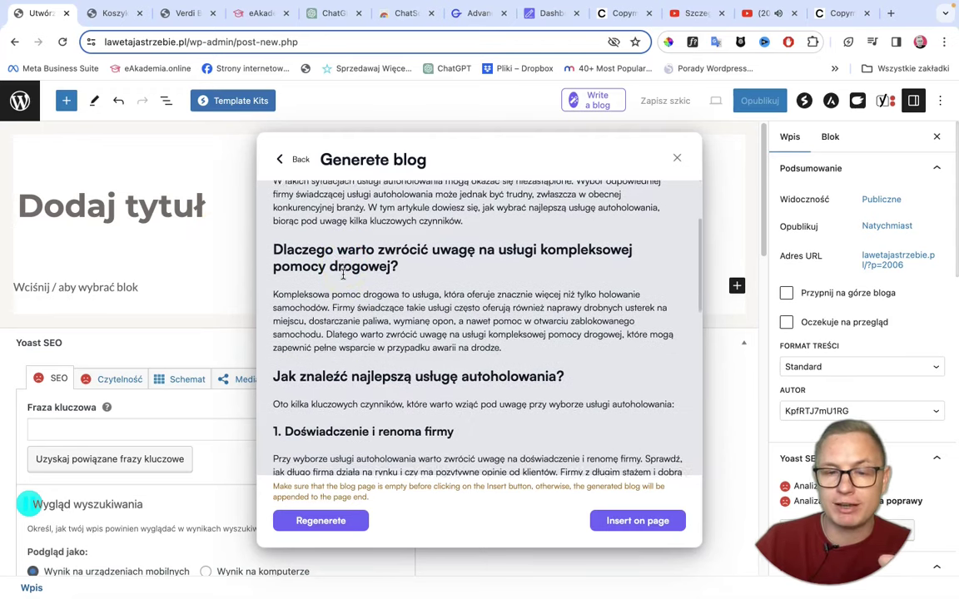
scroll(343, 280, "down", 6)
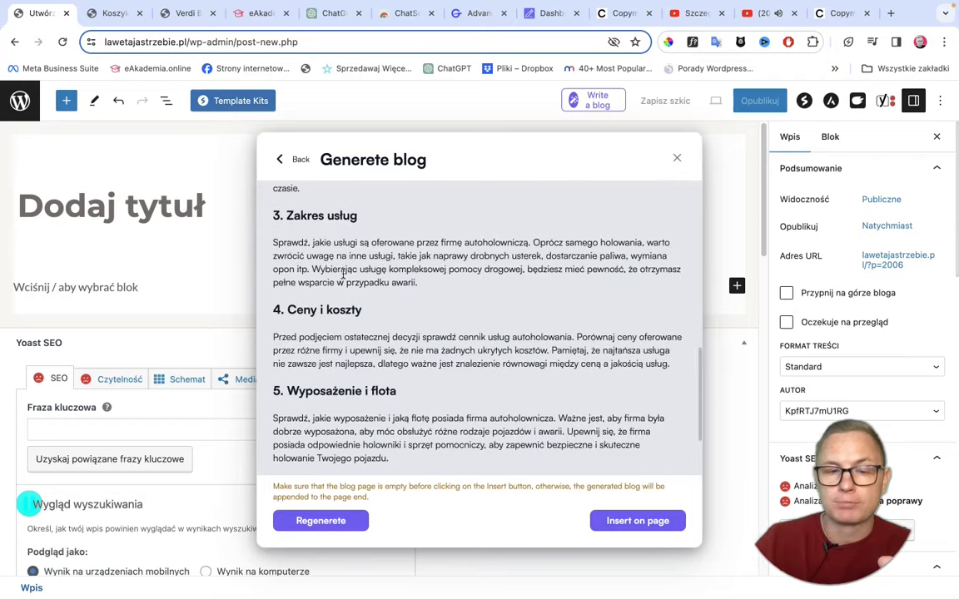
scroll(343, 278, "up", 5)
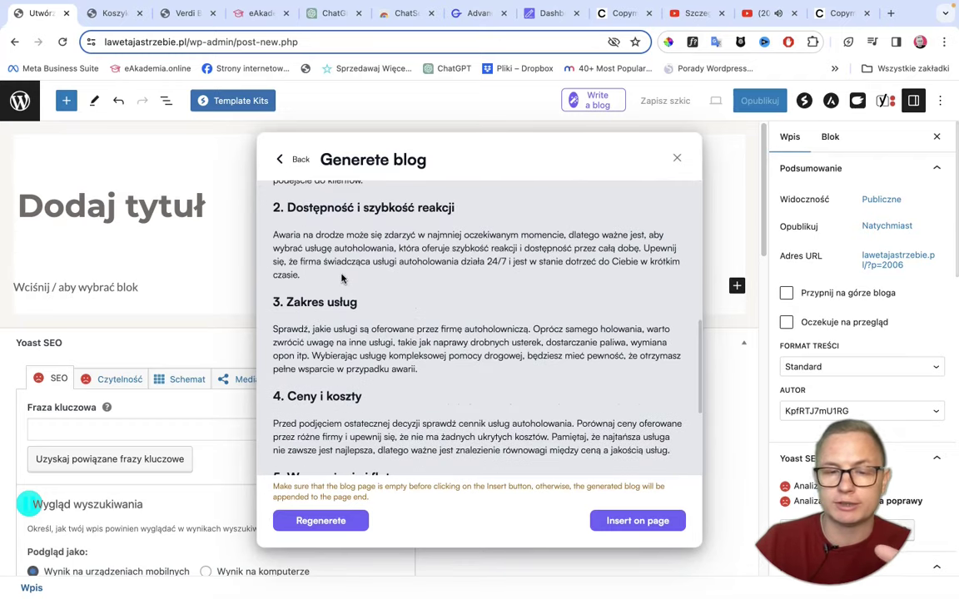
scroll(342, 278, "up", 4)
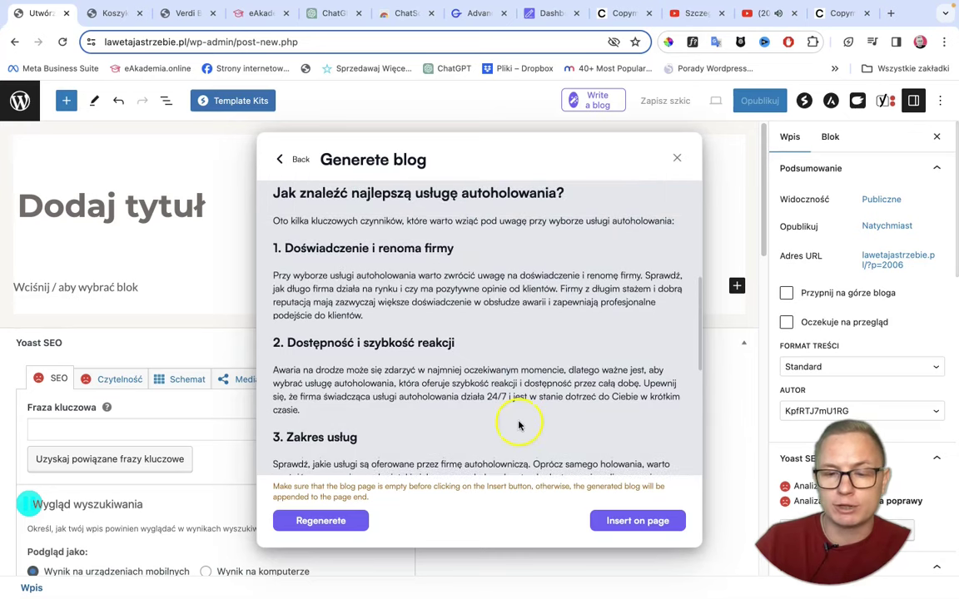
left_click(632, 523)
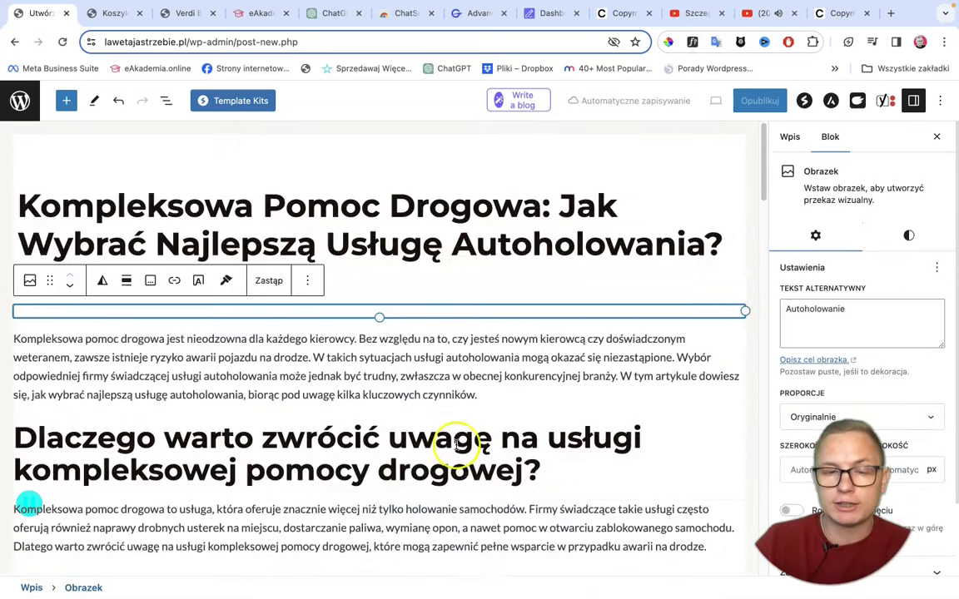
Step: Read through the inserted roadside assistance article in the WordPress post, down to its Podsumowanie section
scroll(405, 364, "down", 2)
scroll(406, 366, "down", 3)
scroll(405, 366, "down", 7)
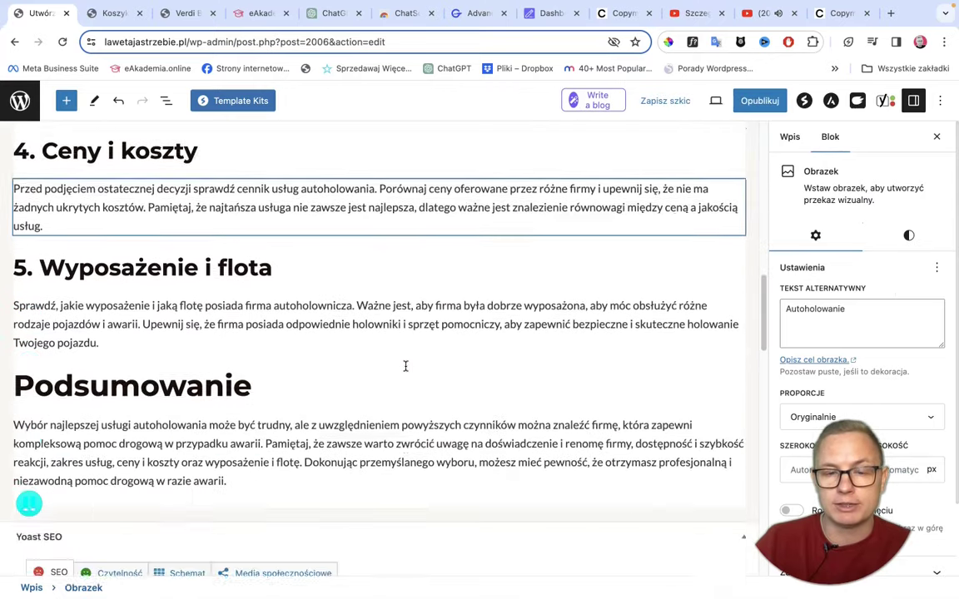
left_click(405, 366)
Step: Open the eAkademia.online homepage and look through the online courses listed under "Moje kursy online"
left_click(479, 289)
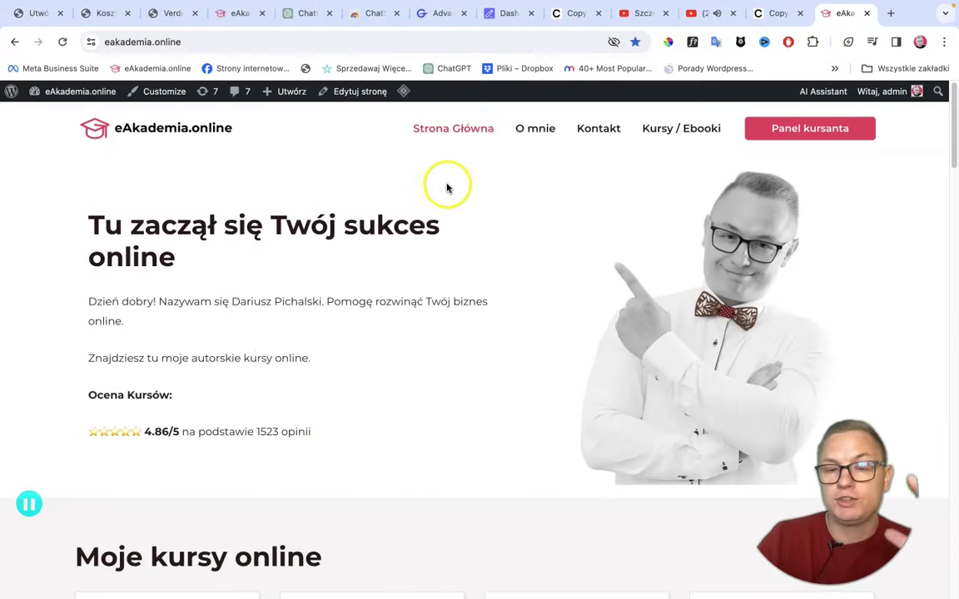
scroll(449, 209, "down", 1)
scroll(449, 210, "down", 3)
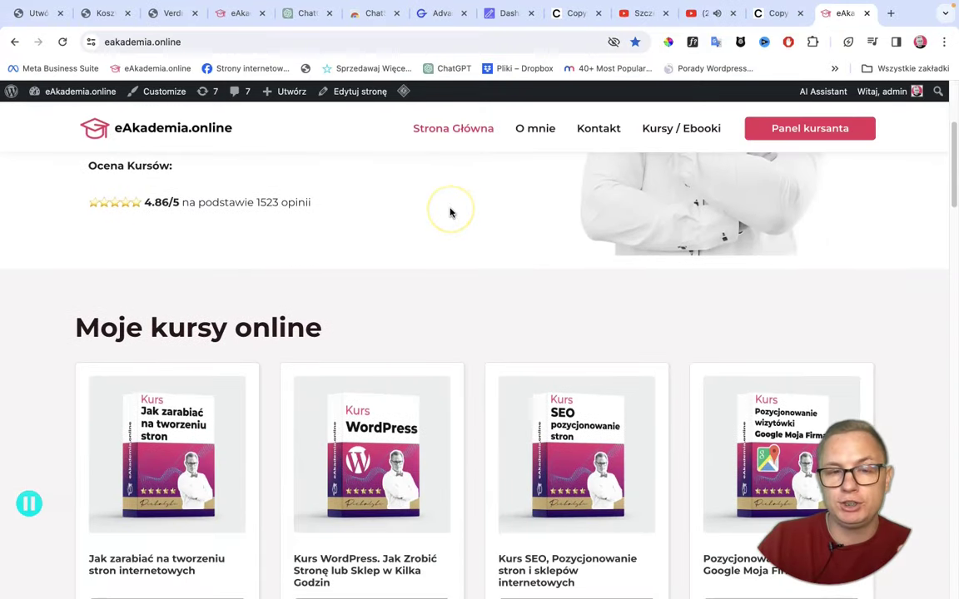
scroll(449, 213, "down", 1)
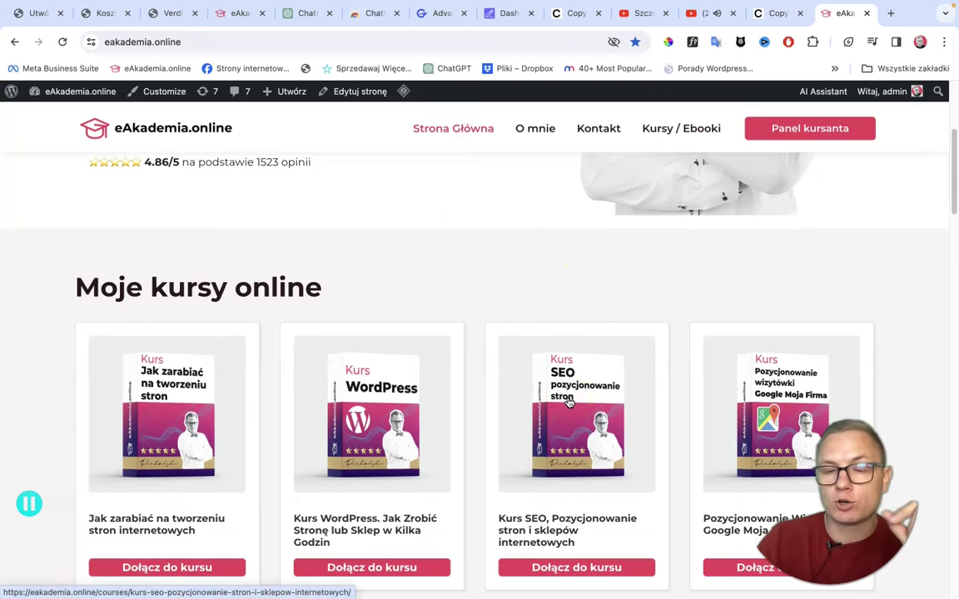
left_click(185, 41)
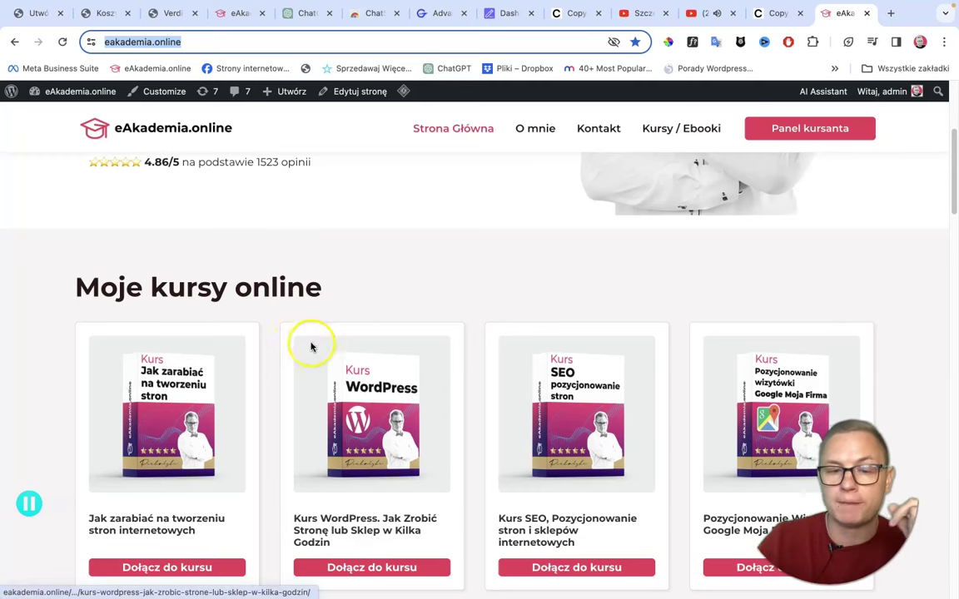
scroll(350, 358, "down", 4)
scroll(388, 337, "up", 1)
scroll(389, 339, "up", 1)
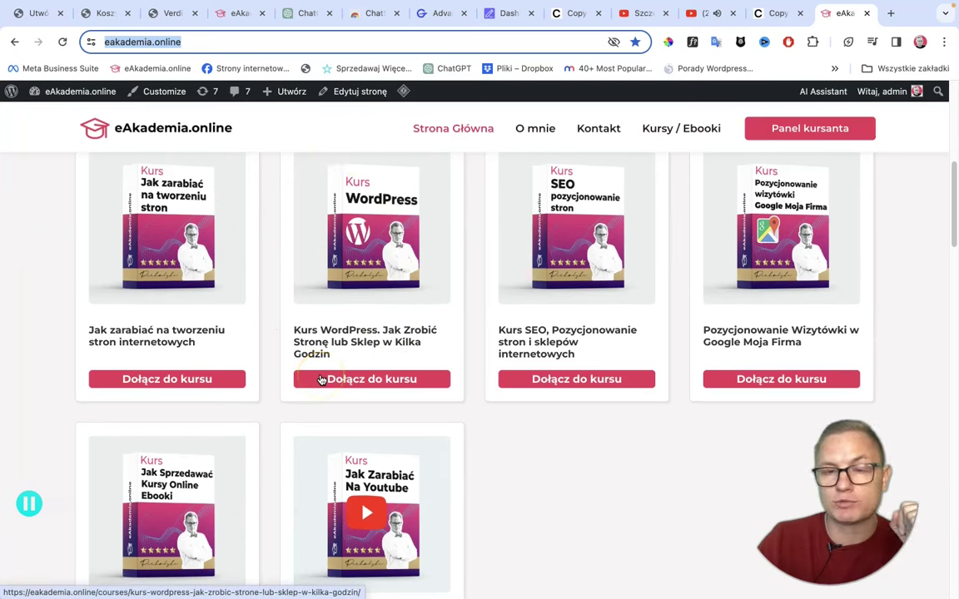
Step: Return to the WordPress post and examine its Yoast SEO search appearance section, including the SEO title and description fields
left_click(37, 13)
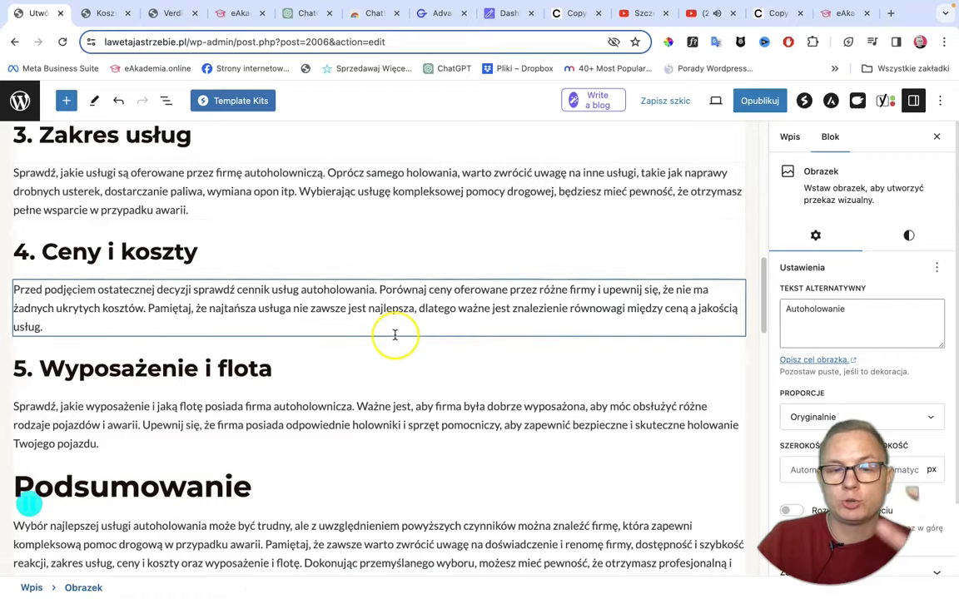
scroll(395, 334, "down", 10)
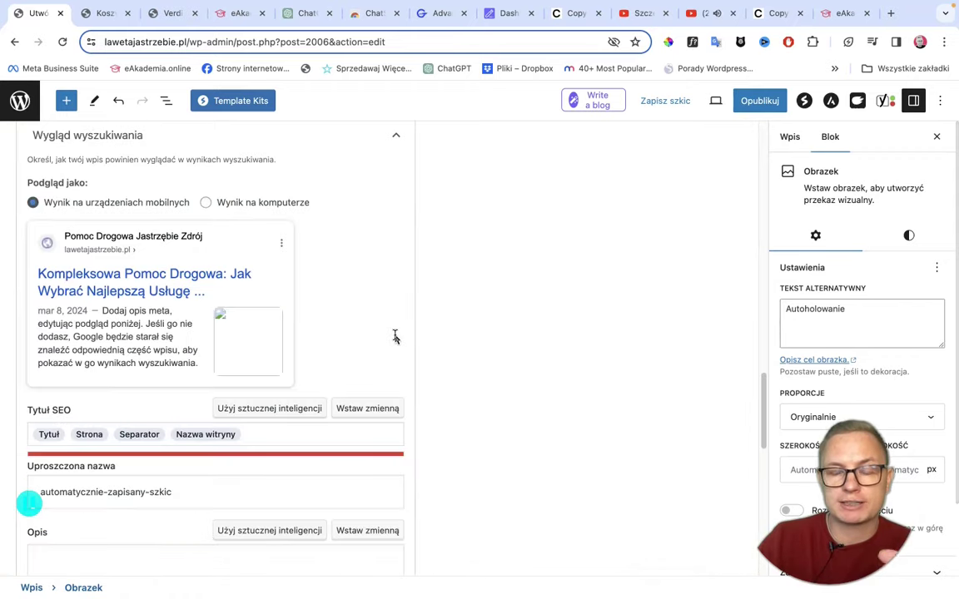
scroll(395, 338, "up", 2)
scroll(253, 362, "down", 2)
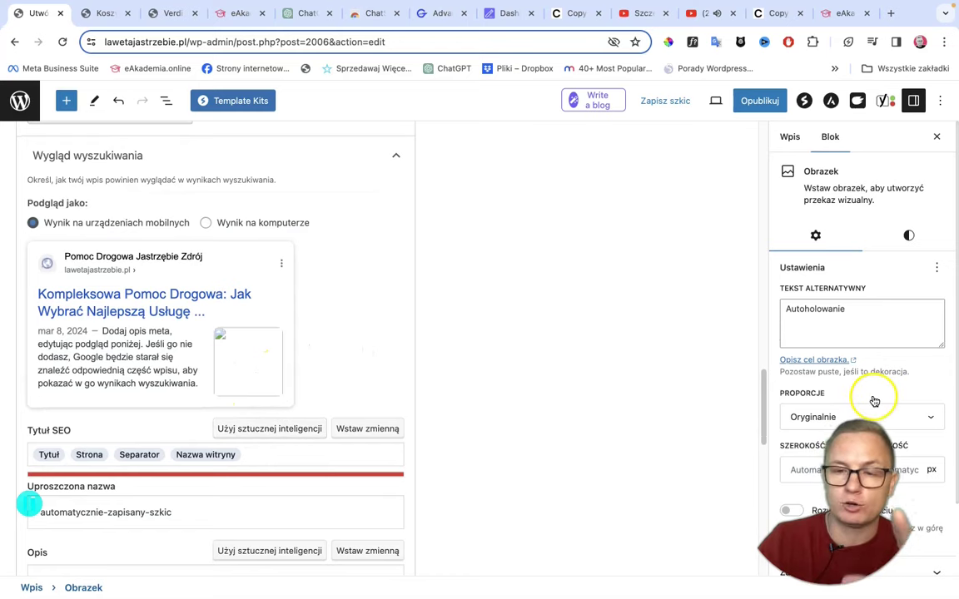
Step: Ask ChatGPT for the meta data, meta title and meta description of the post, including its first suggested title and description in brackets
left_click(298, 14)
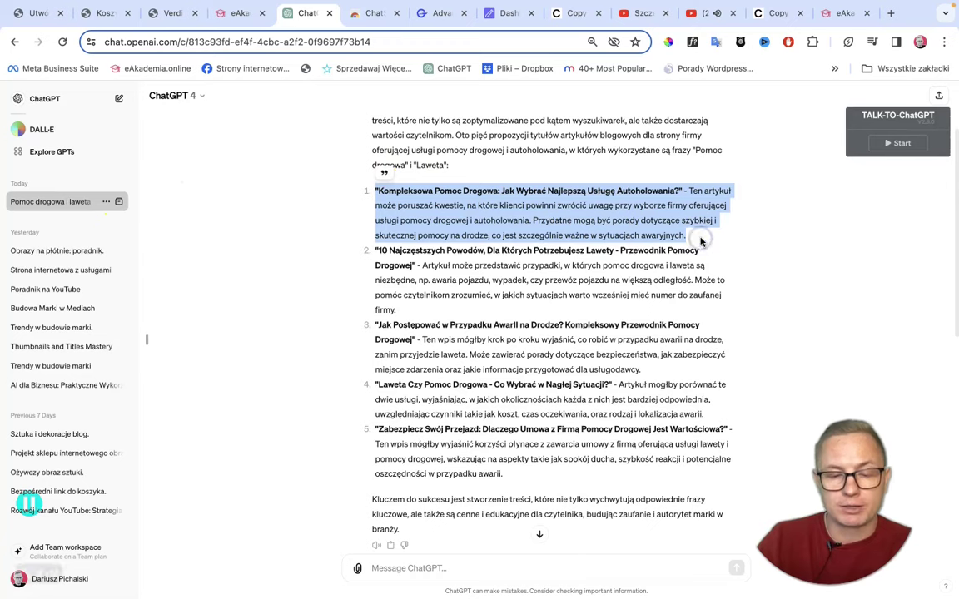
left_click(416, 567)
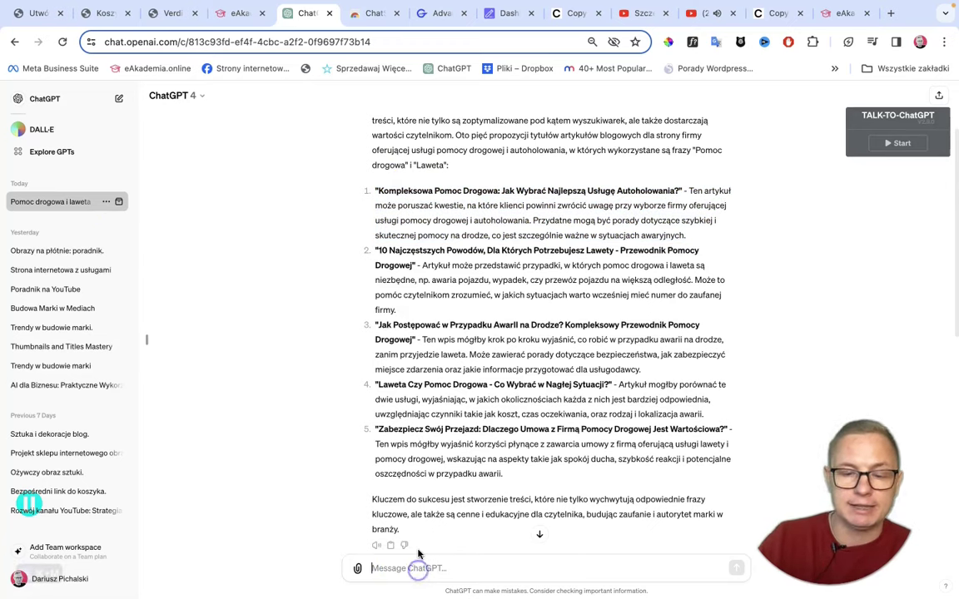
type("napisz mi meta dane, meta tytuł i meta opis dla wpisu: [\"Kompleksowa Pomoc Drogowa: Jak Wybrać Najlepszą Usługę Autoholowania?\" - Ten artykuł może poruszać kwestie, na które klienci powinni zwrócić uwagę przy wyborze firmy oferującej usługi pomocy drogowej i autoholowania. Przydatne mogą być porady dotyczące szybkiej i skutecznej pomocy na drodze, co jest szczególnie ważne w sytuacjach awaryjnych.]")
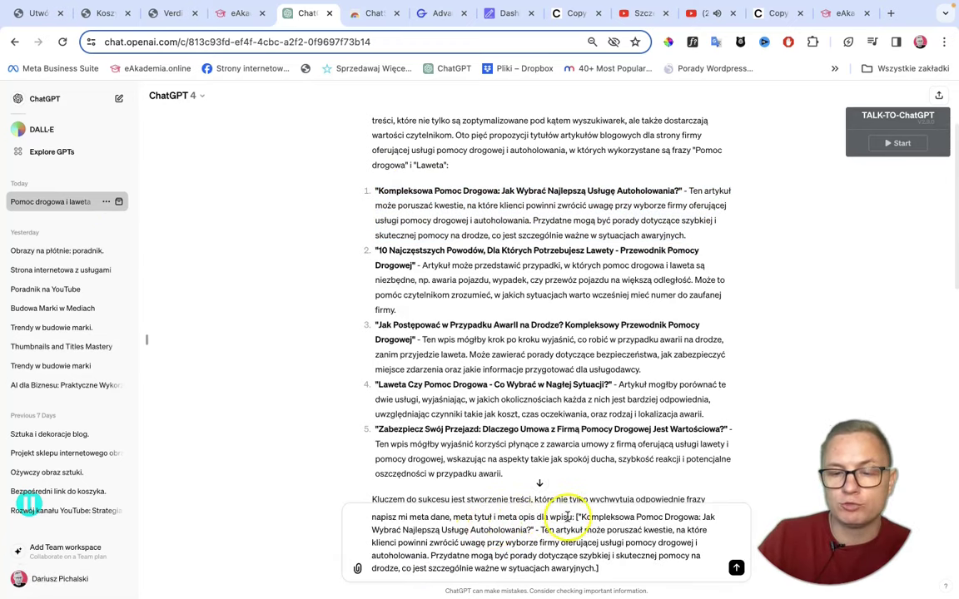
left_click_drag(575, 517, 599, 569)
left_click_drag(381, 191, 684, 238)
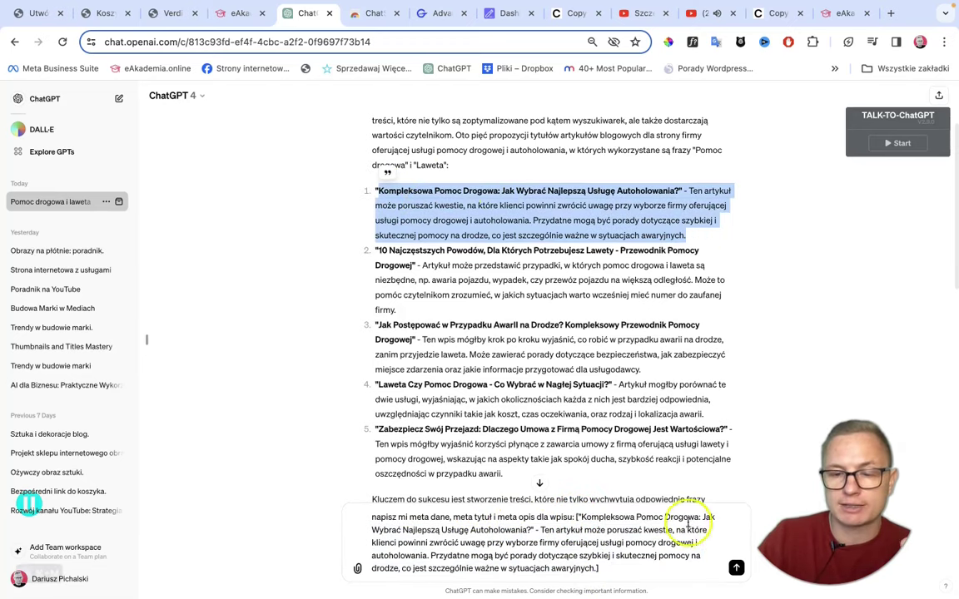
left_click(736, 569)
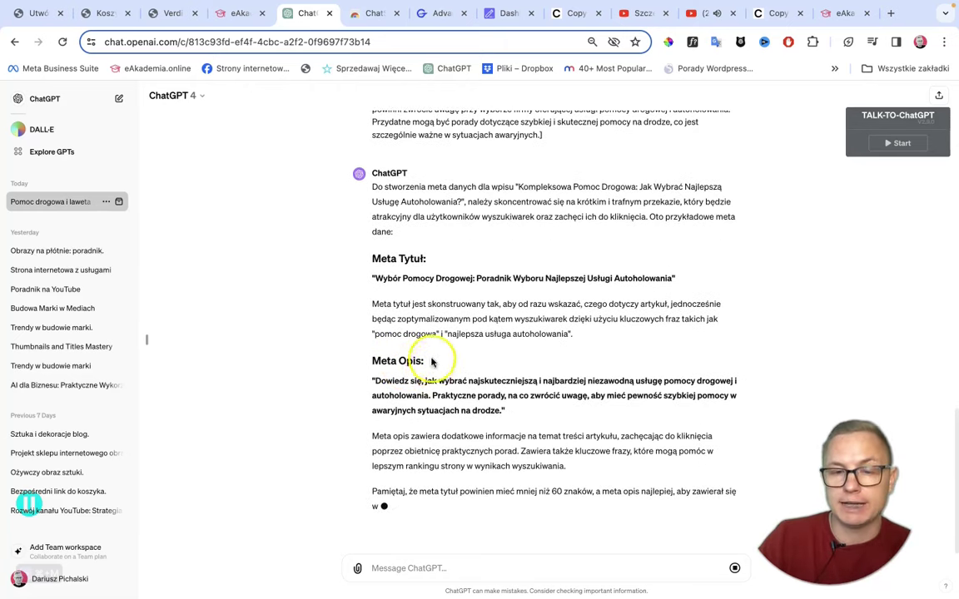
Step: Look at the ChatSonic extension page in the Chrome Web Store and the eAkademia.online course list
left_click(373, 13)
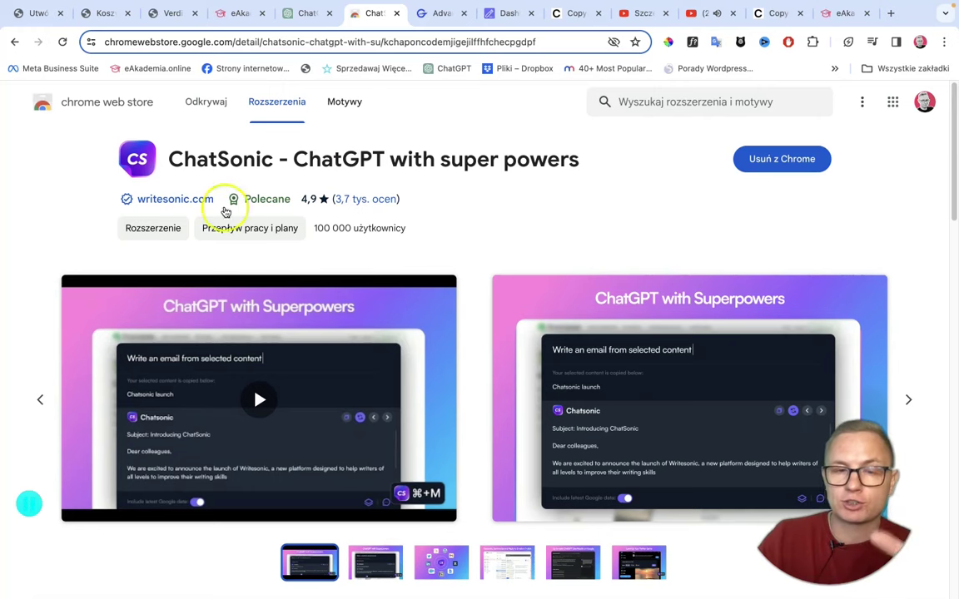
left_click(832, 15)
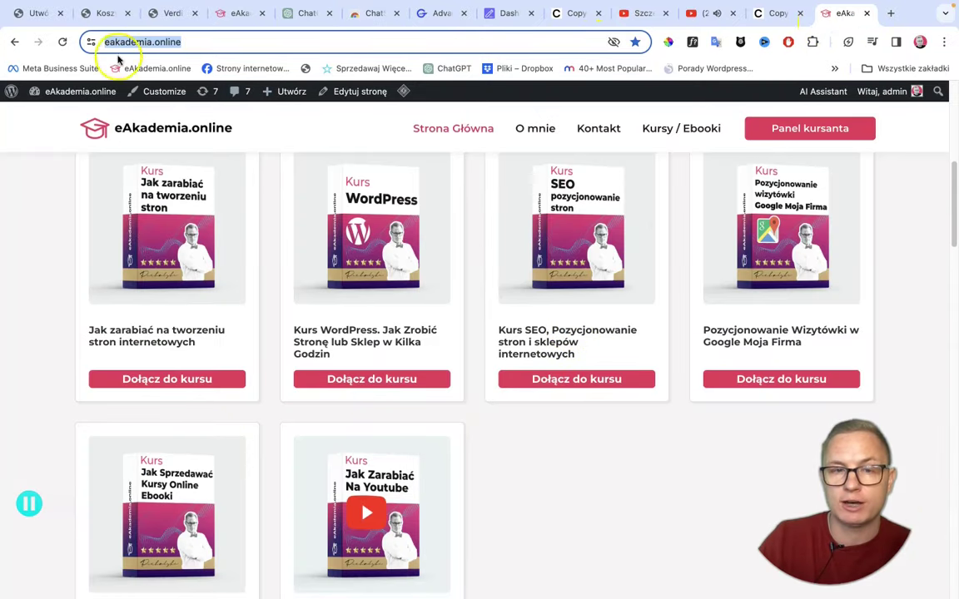
Step: Switch to GravityWrite, look over its blog tools and open the Blog Outline tool
left_click(439, 16)
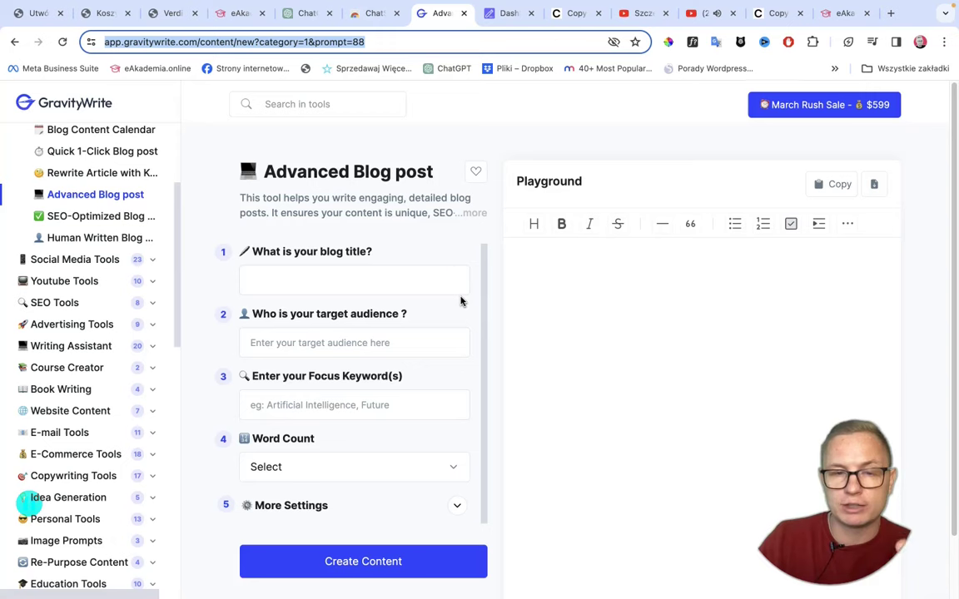
scroll(114, 251, "up", 3)
scroll(111, 252, "down", 2)
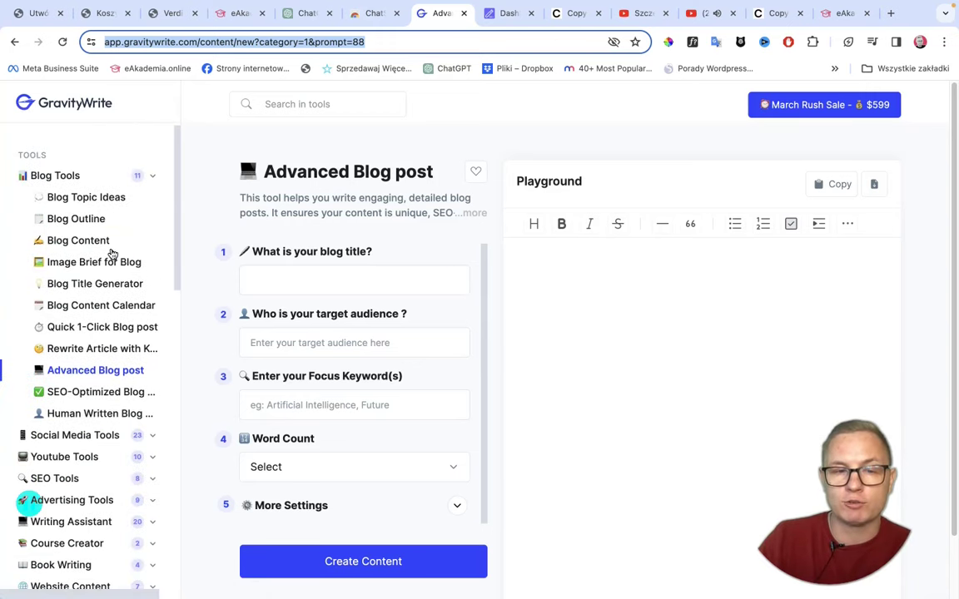
left_click(128, 242)
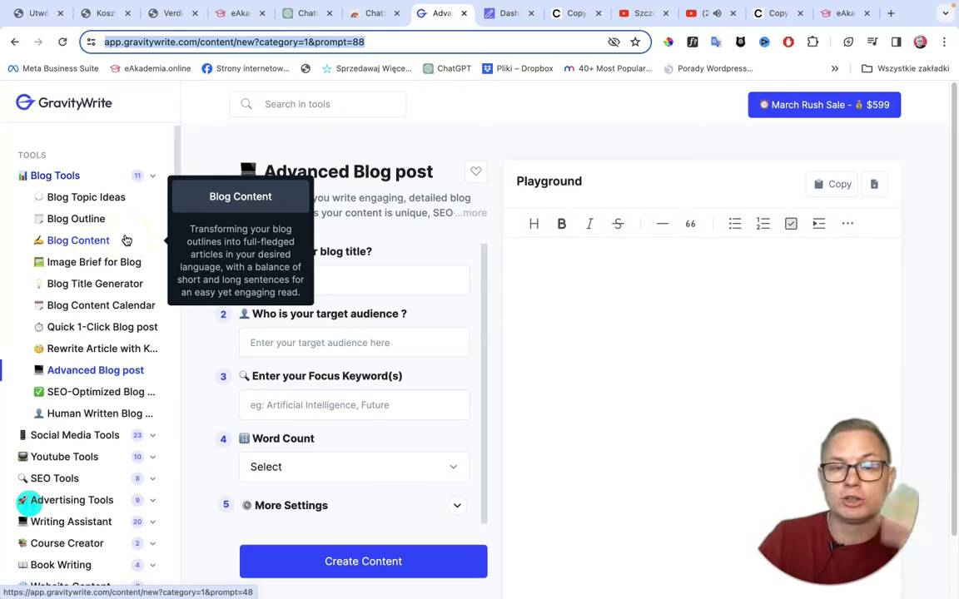
left_click(129, 191)
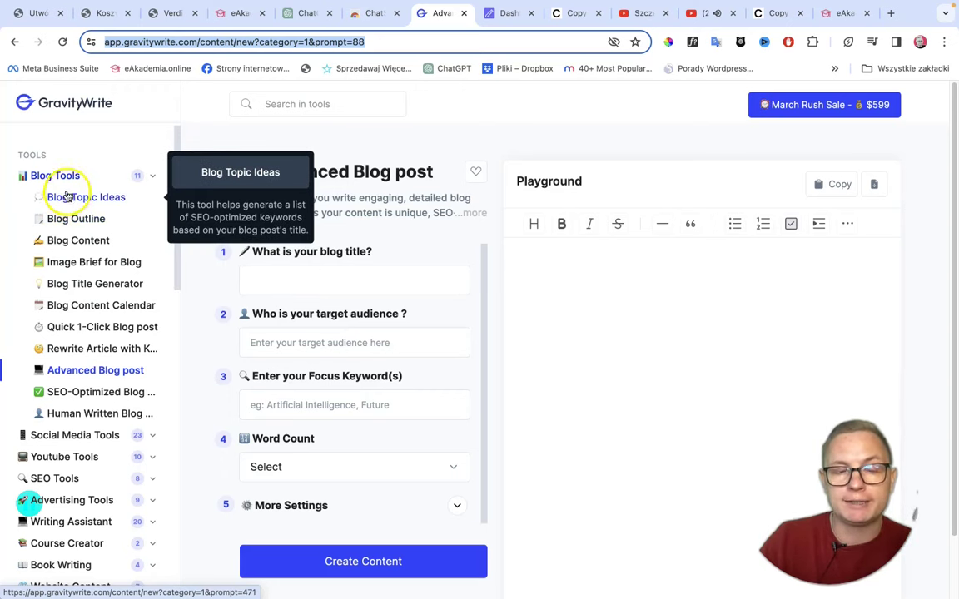
left_click(72, 223)
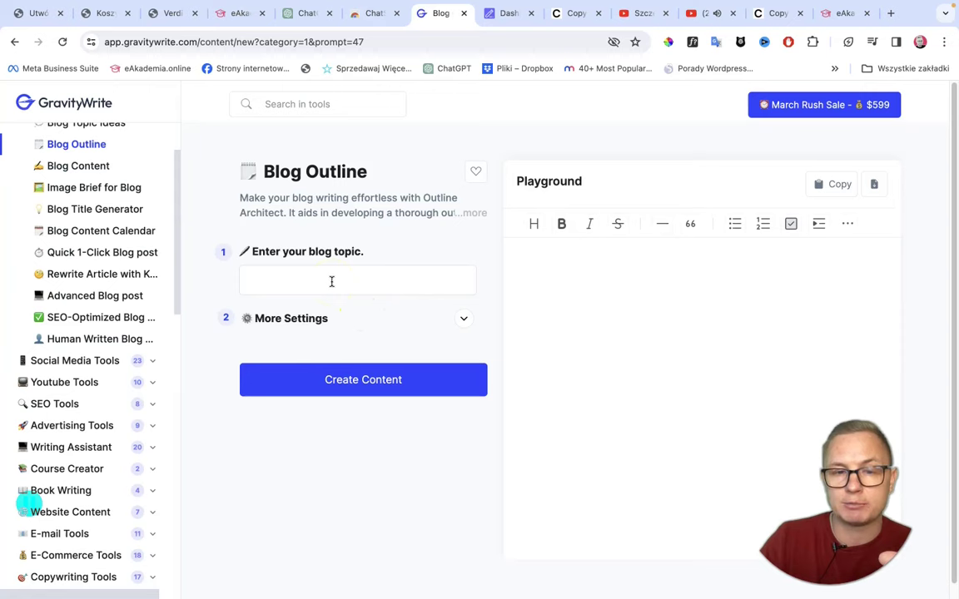
Step: In ChatGPT, send "podaj kolene 5 pomysłów na tematy wpisów" and copy the first title of the new suggestions
left_click(306, 12)
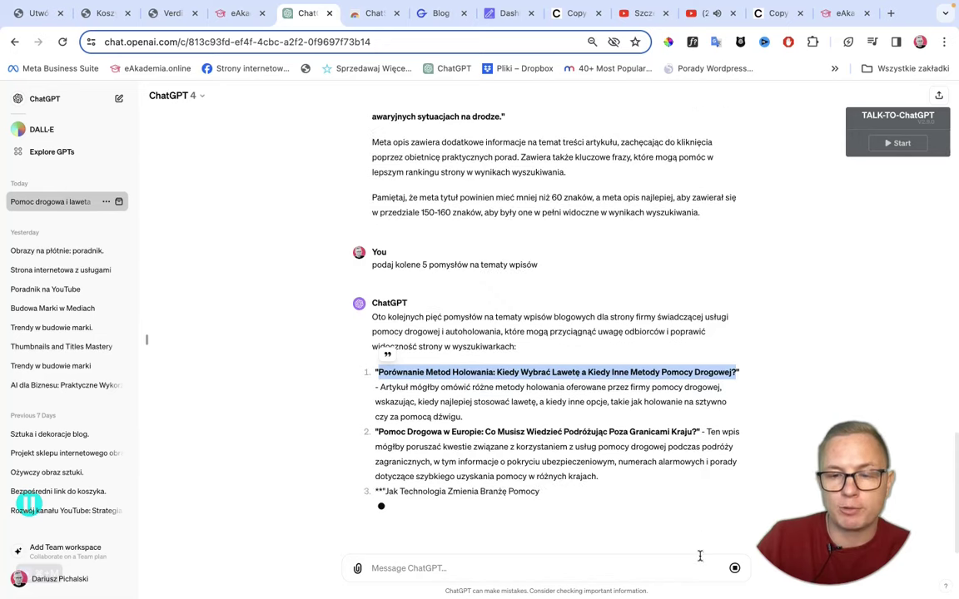
Step: Generate a GravityWrite blog outline for the topic "Porównanie Metod Holowania: Kiedy Wybrać Lawetę a Kiedy Inne Metody Pomocy Drogowej?"
left_click(440, 13)
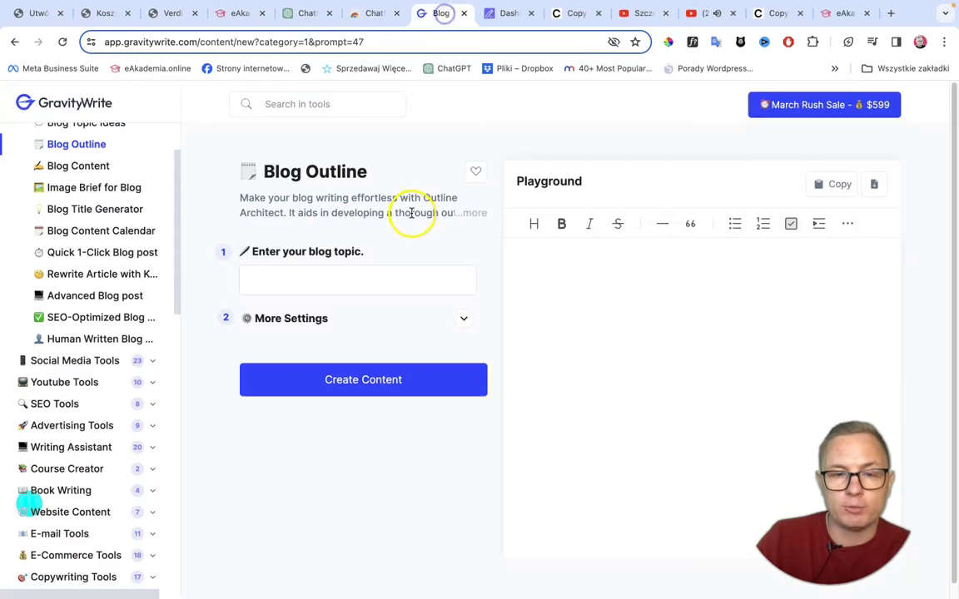
left_click(301, 275)
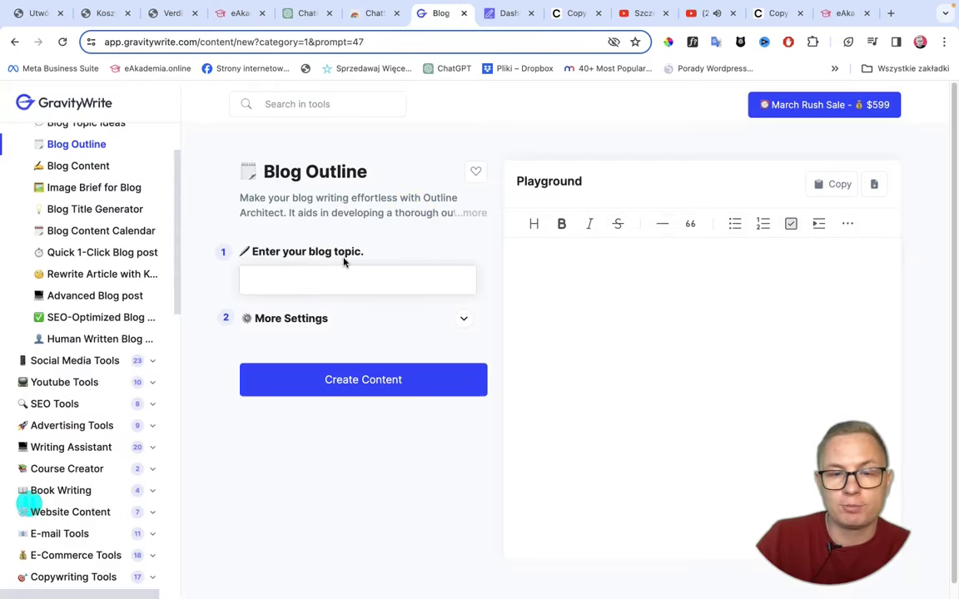
key("ctrl+v")
left_click(376, 382)
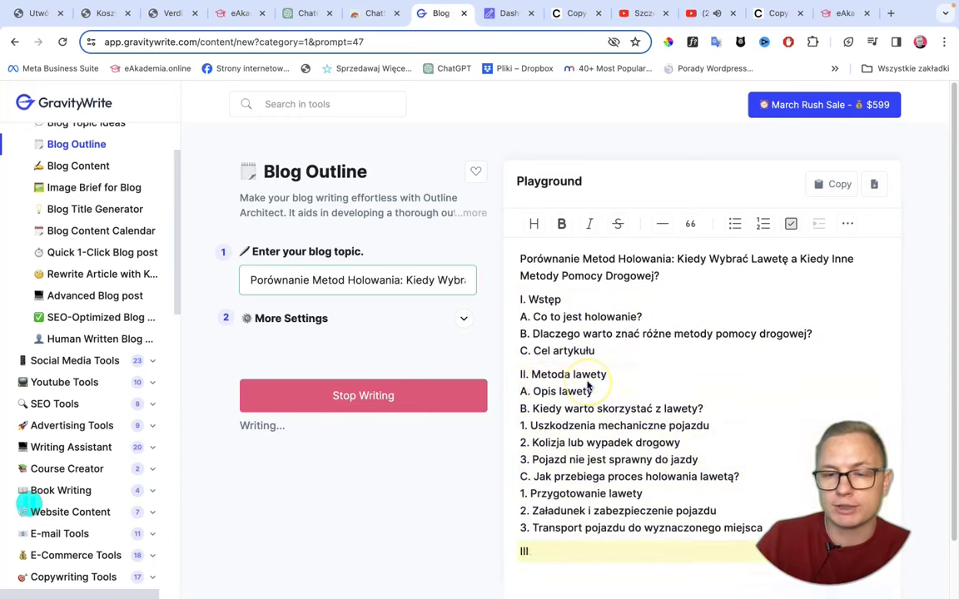
Step: Review the sections of the generated towing methods outline, from the introduction to the FAQ and closing section
scroll(646, 358, "down", 2)
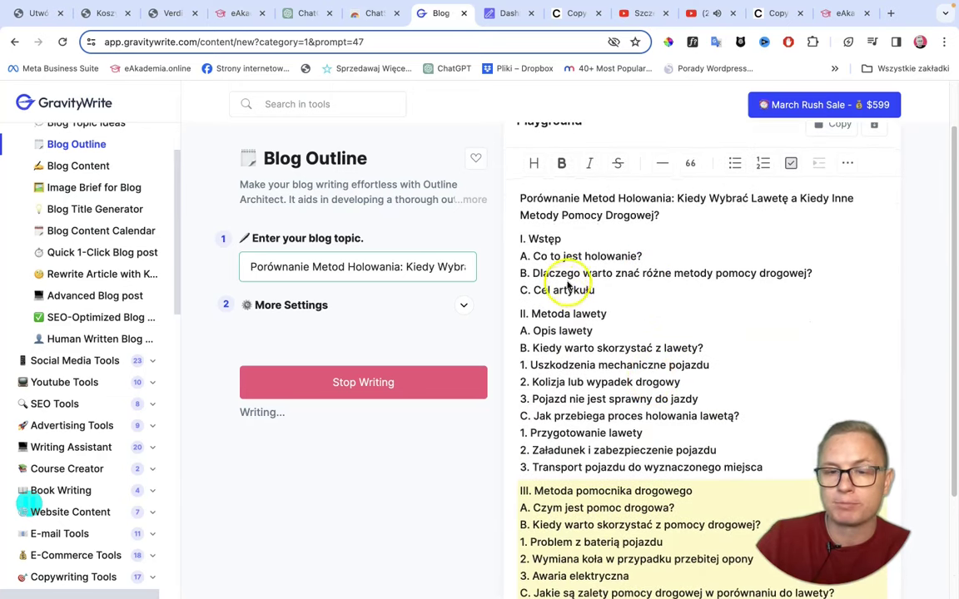
scroll(585, 325, "down", 2)
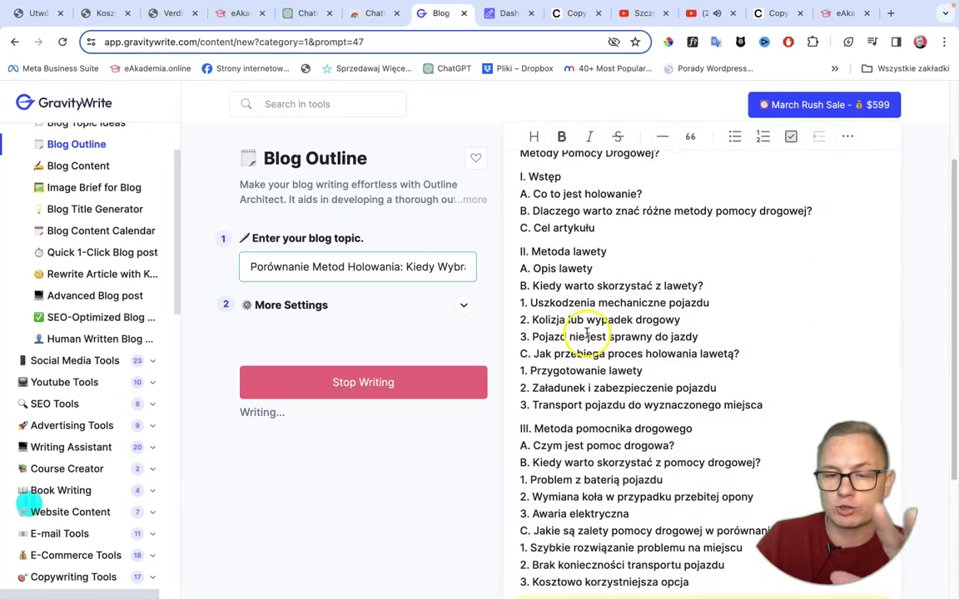
scroll(587, 337, "down", 3)
scroll(588, 343, "down", 3)
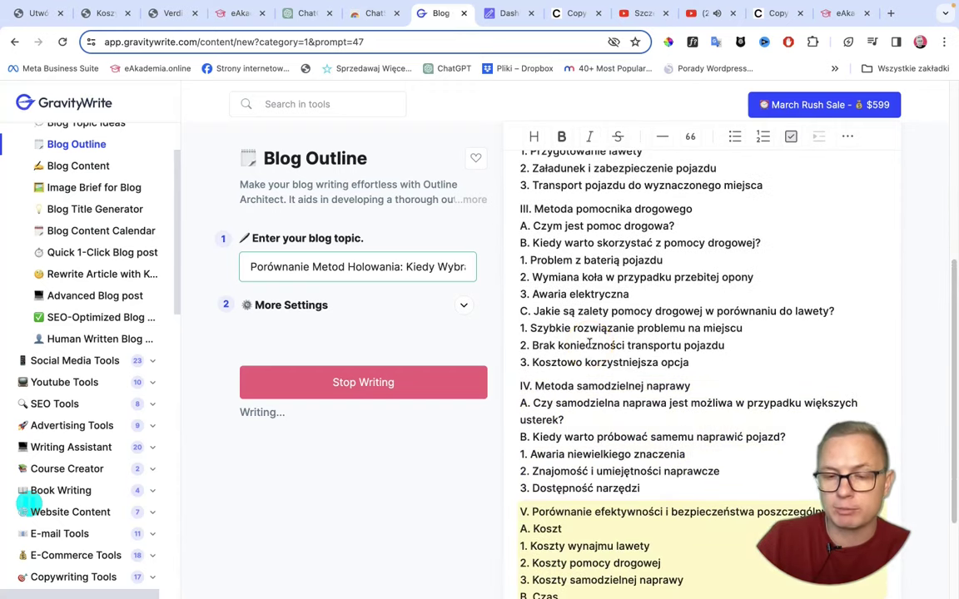
scroll(589, 343, "down", 4)
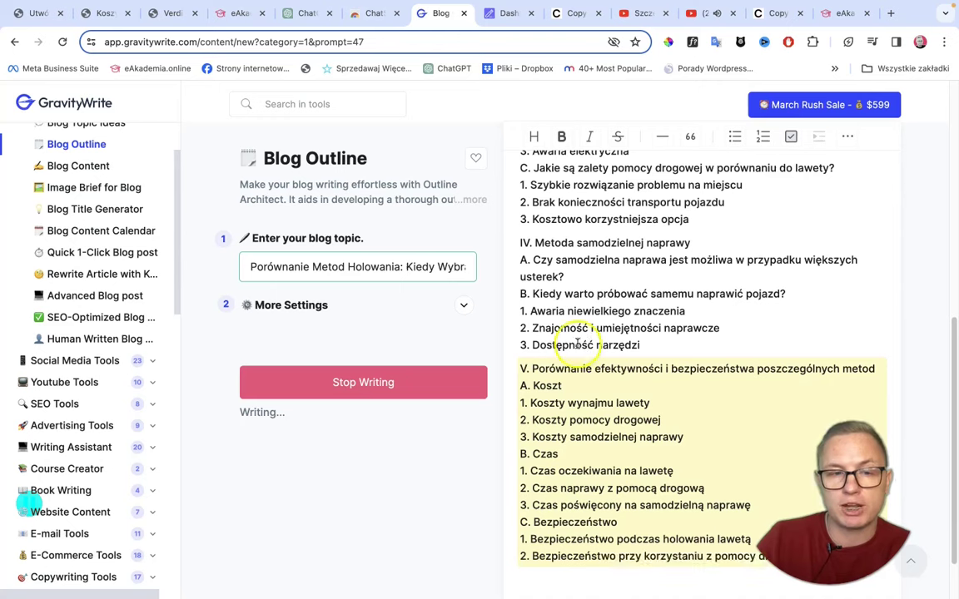
scroll(31, 280, "up", 3)
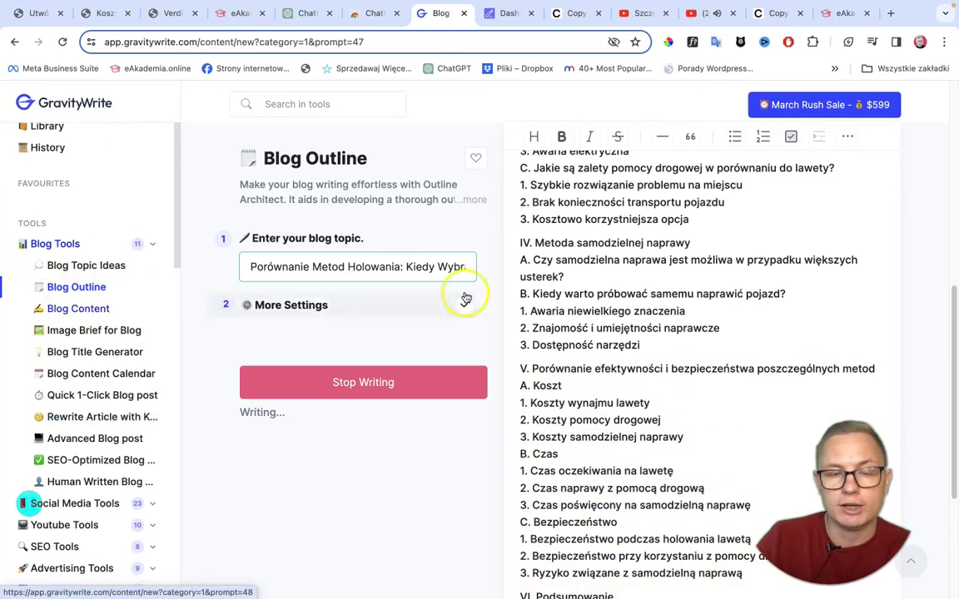
scroll(714, 302, "down", 5)
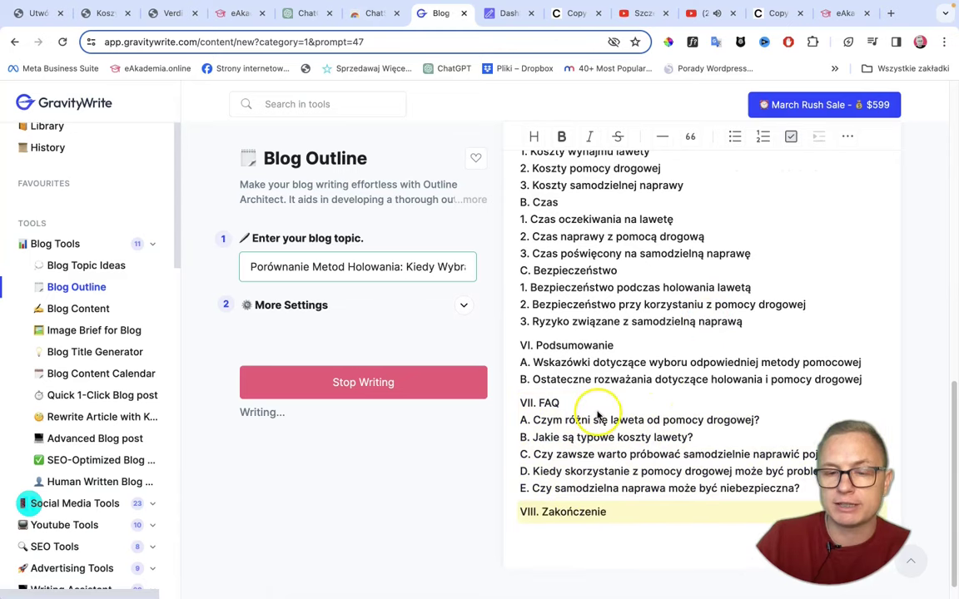
scroll(620, 477, "down", 2)
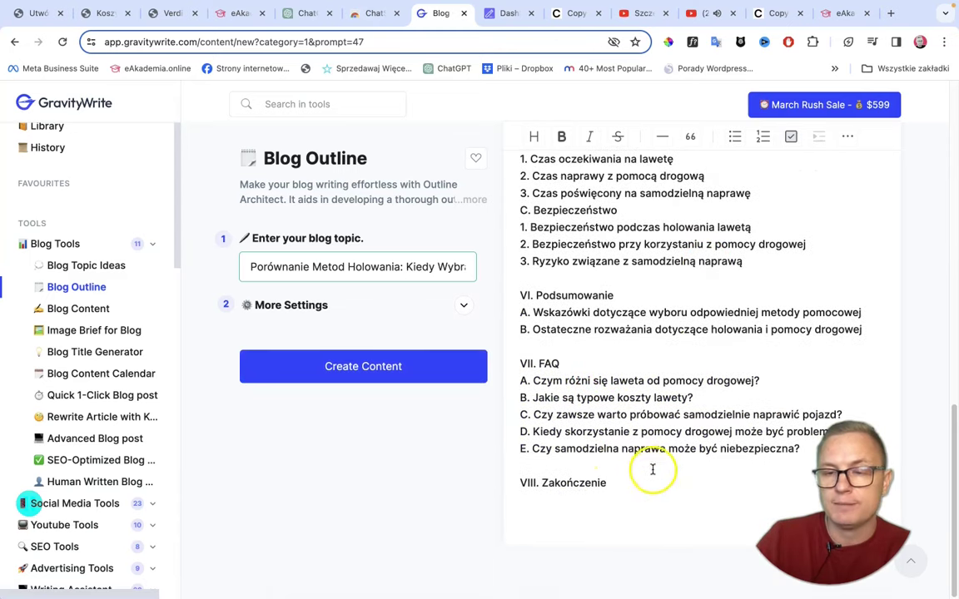
Step: Copy the generated blog outline, open the Blog Content tool and paste the text as its blog outline
scroll(652, 470, "up", 10)
left_click(835, 186)
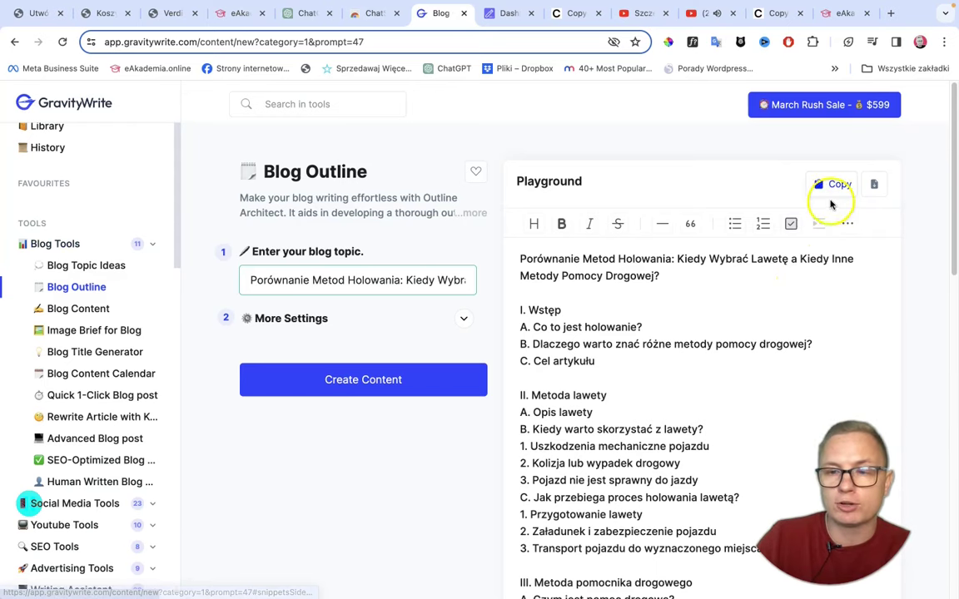
left_click(93, 313)
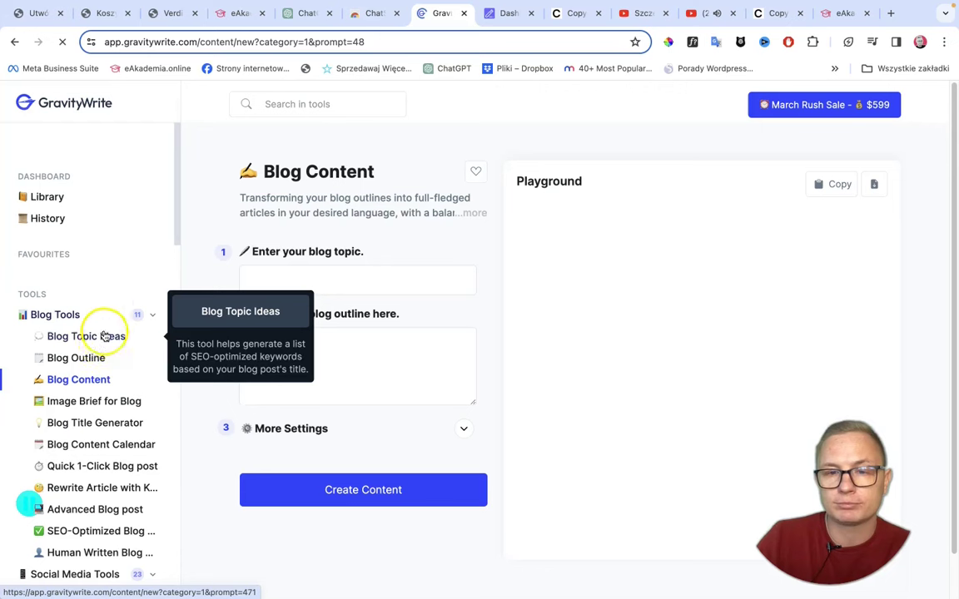
left_click(306, 277)
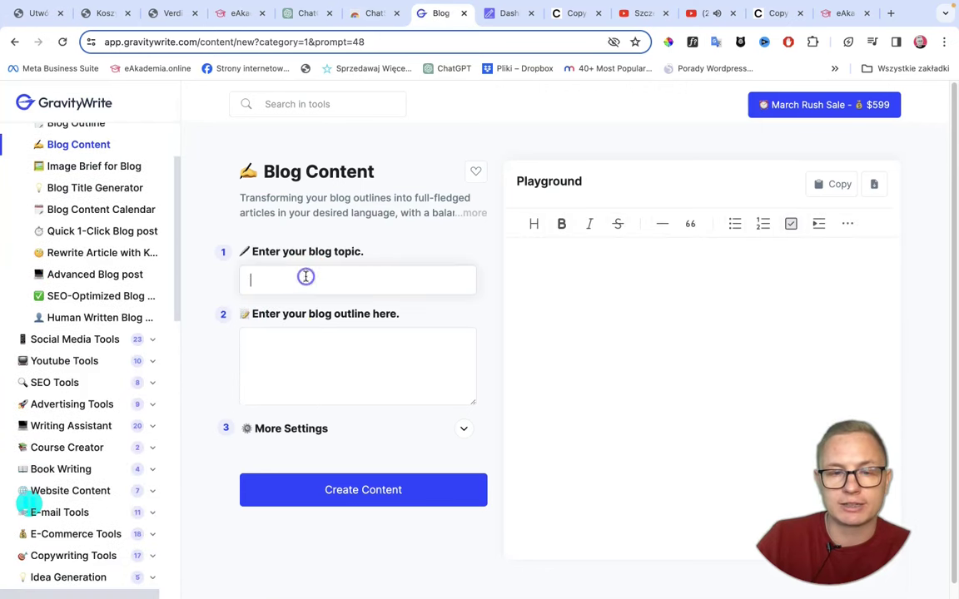
left_click(291, 347)
left_click(280, 336)
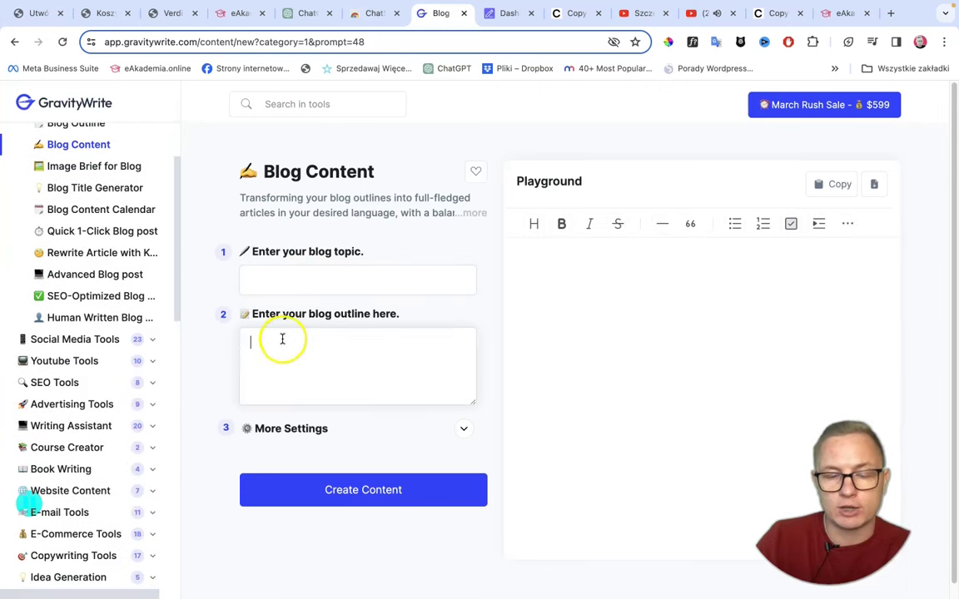
key("ctrl+v")
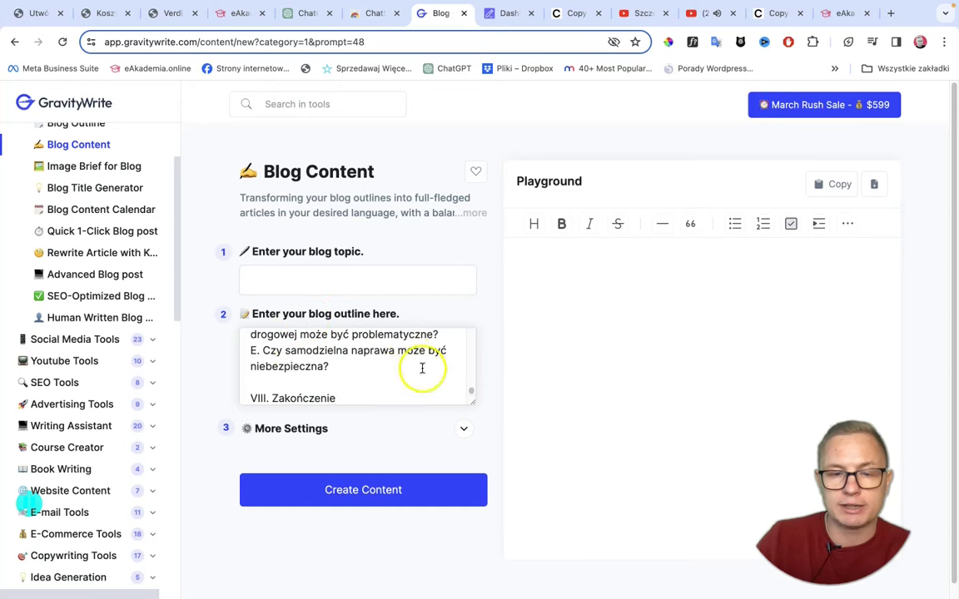
Step: Use the outline's title line as the blog topic, delete that line from the pasted outline, and expand the additional settings
scroll(391, 367, "up", 20)
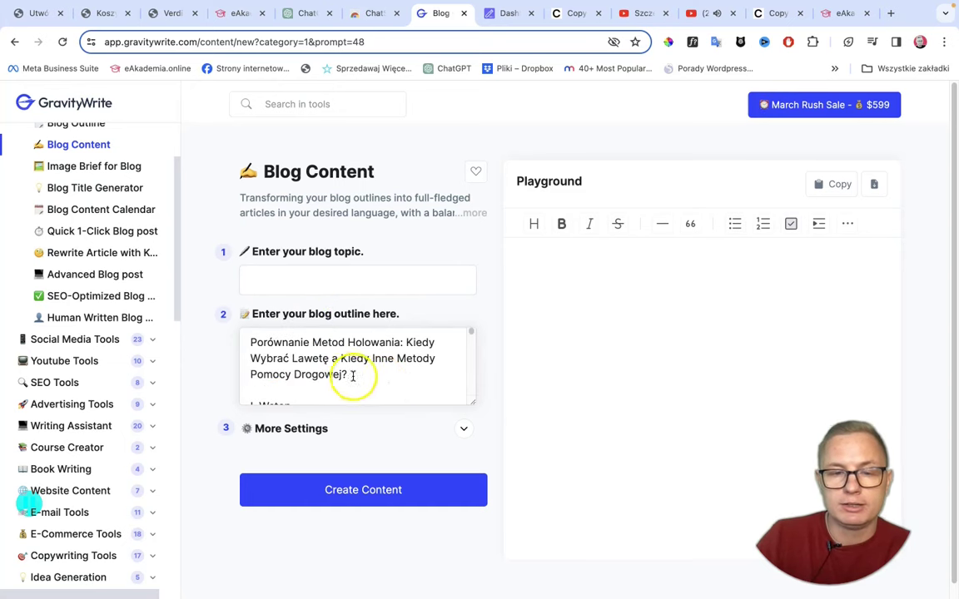
left_click_drag(349, 375, 238, 335)
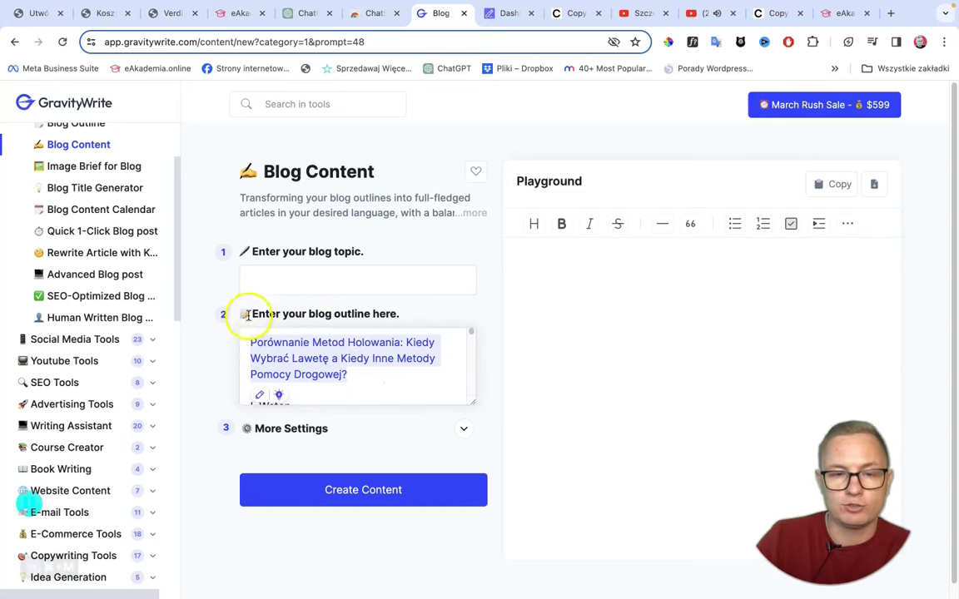
left_click(265, 285)
key("ctrl+v")
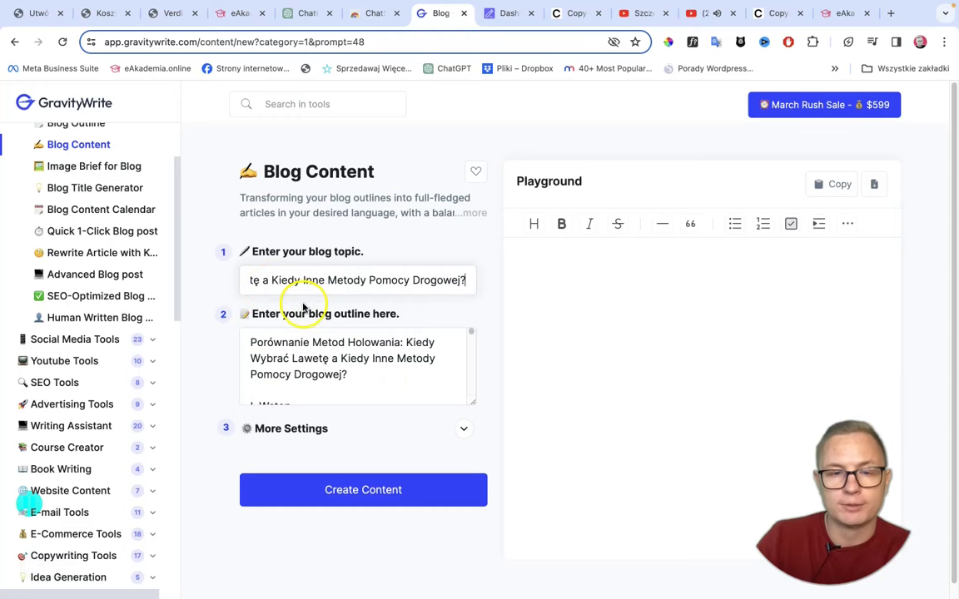
left_click(291, 313)
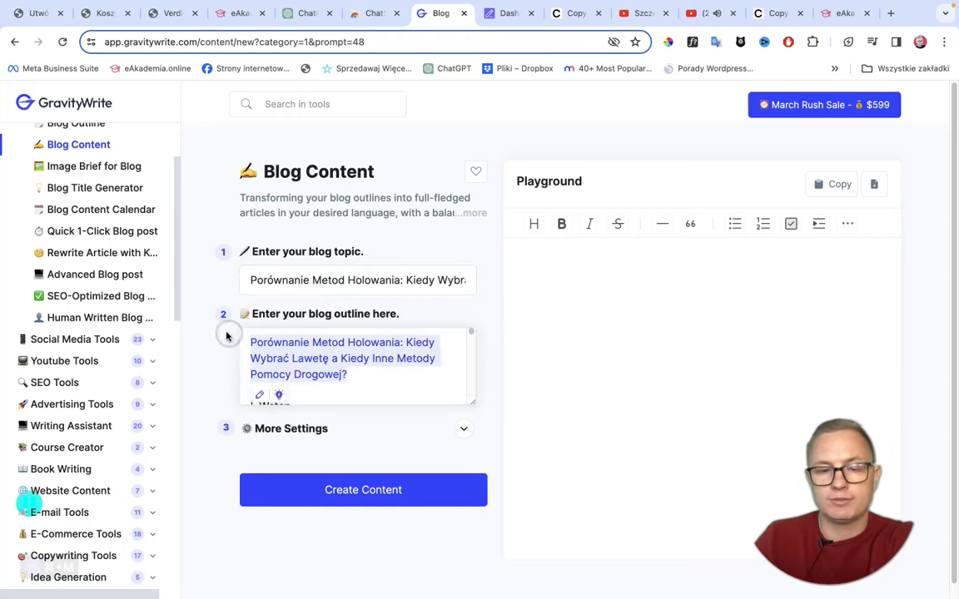
key("BackSpace")
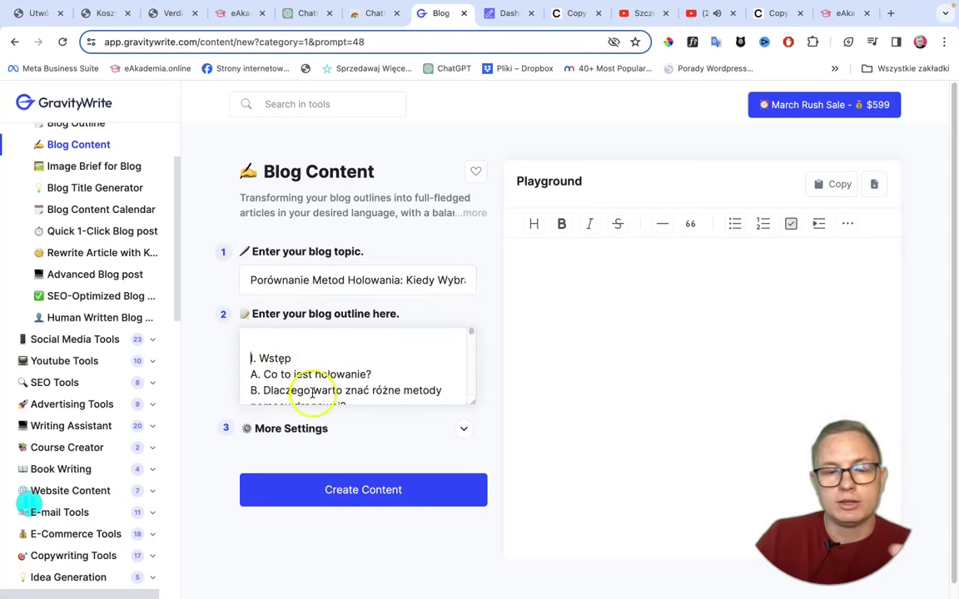
left_click(464, 427)
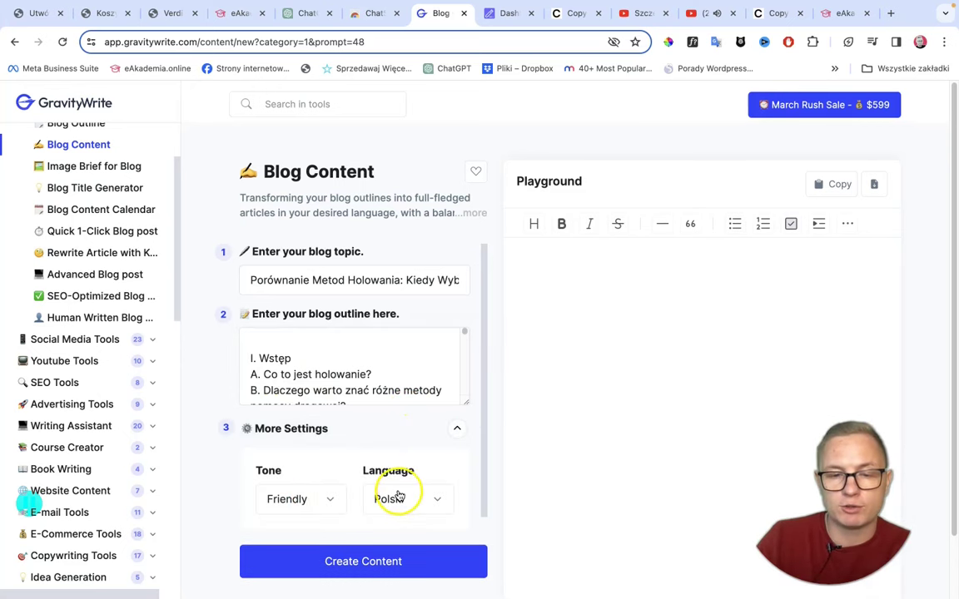
scroll(125, 455, "down", 10)
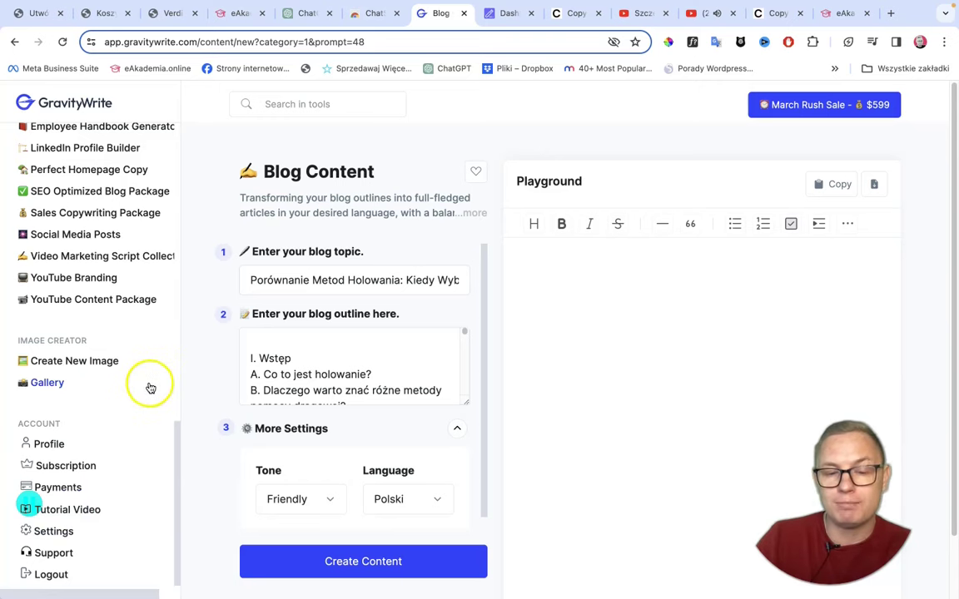
scroll(150, 383, "up", 8)
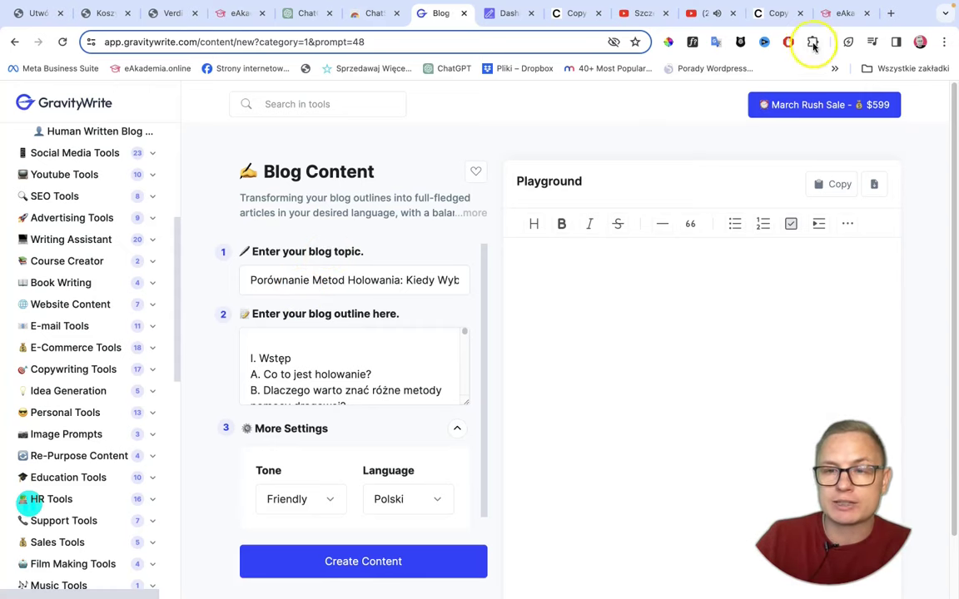
left_click(845, 12)
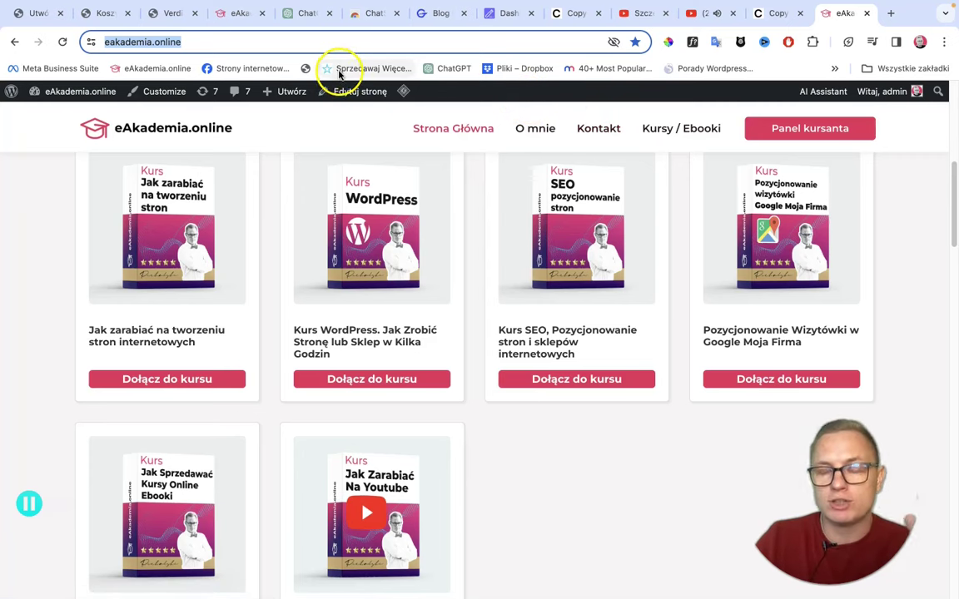
left_click(36, 14)
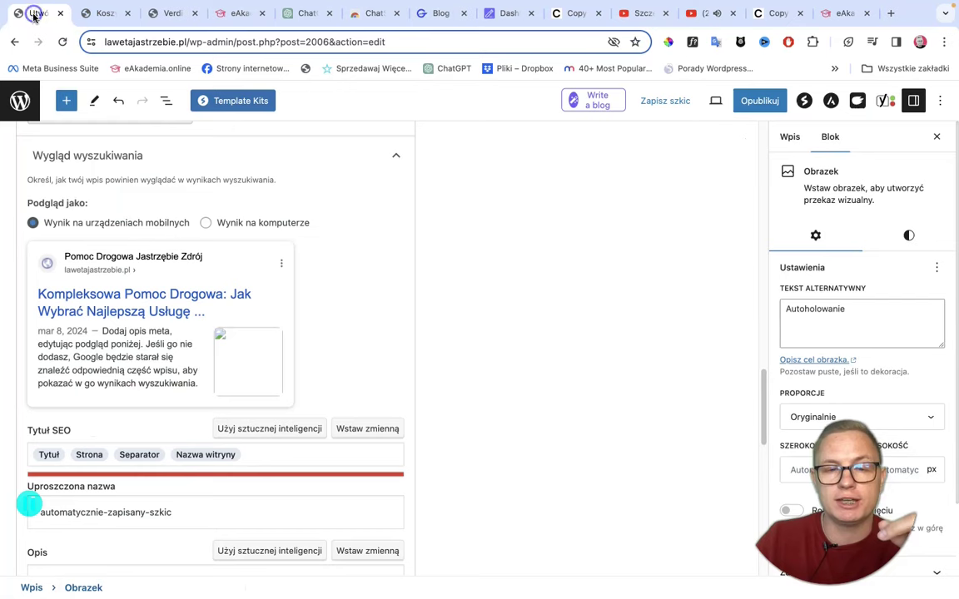
left_click(450, 14)
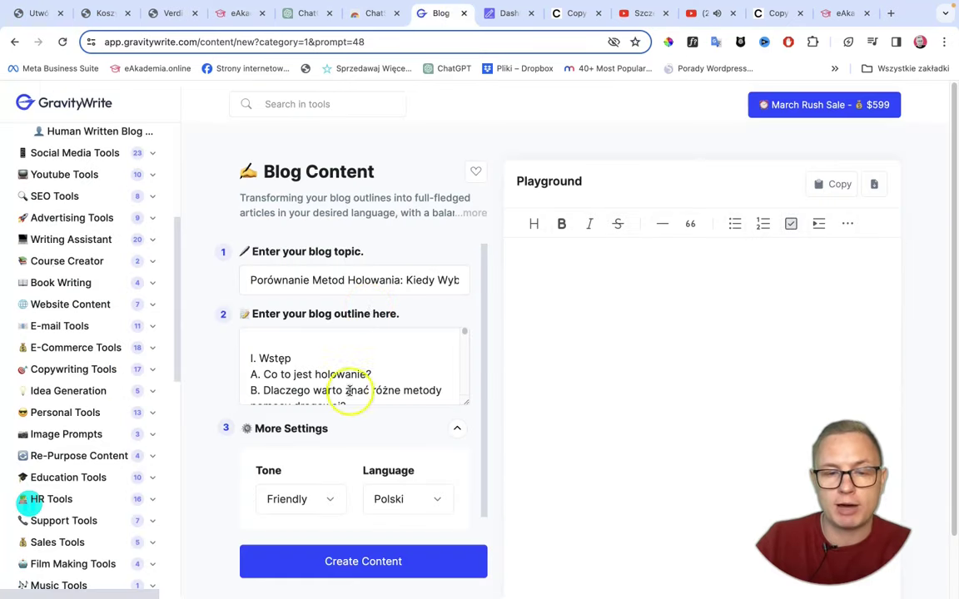
Step: Keep the Friendly tone and Polski language, and generate the blog content from the topic and outline
left_click(334, 506)
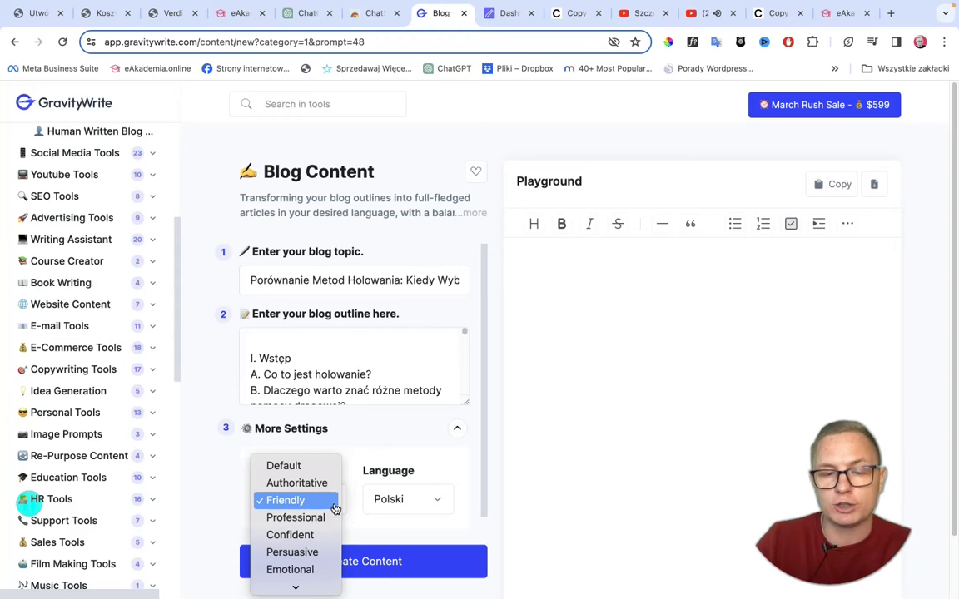
left_click(220, 494)
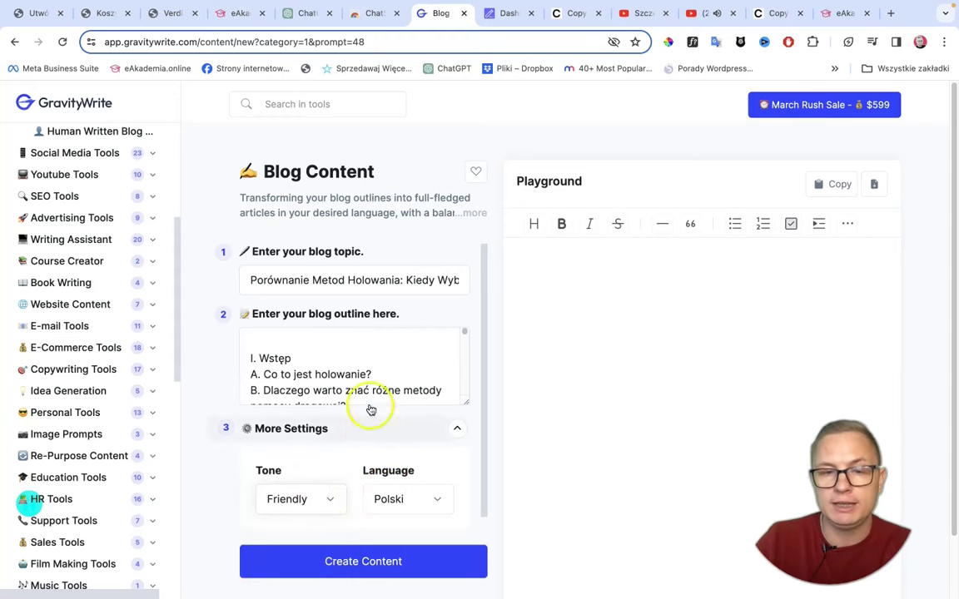
left_click(378, 562)
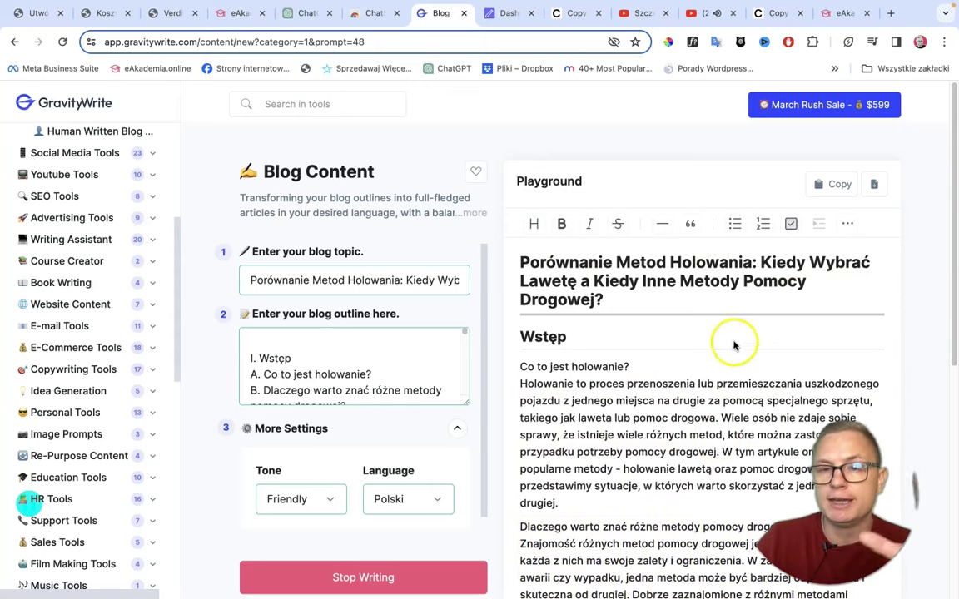
Step: Review the generated towing methods article from introduction to FAQ and conclusion, and glance at the existing WordPress draft
scroll(731, 348, "down", 5)
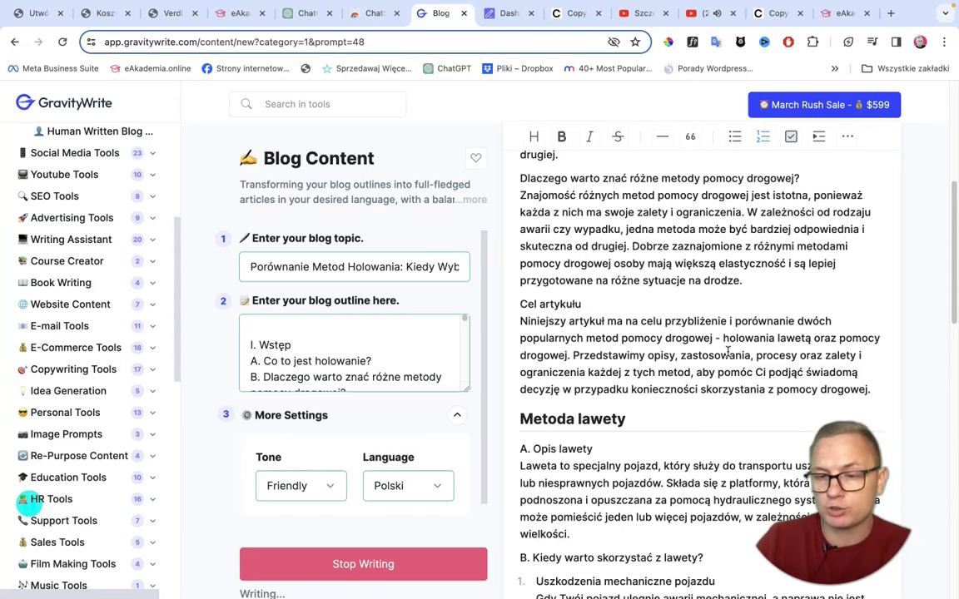
scroll(729, 351, "down", 3)
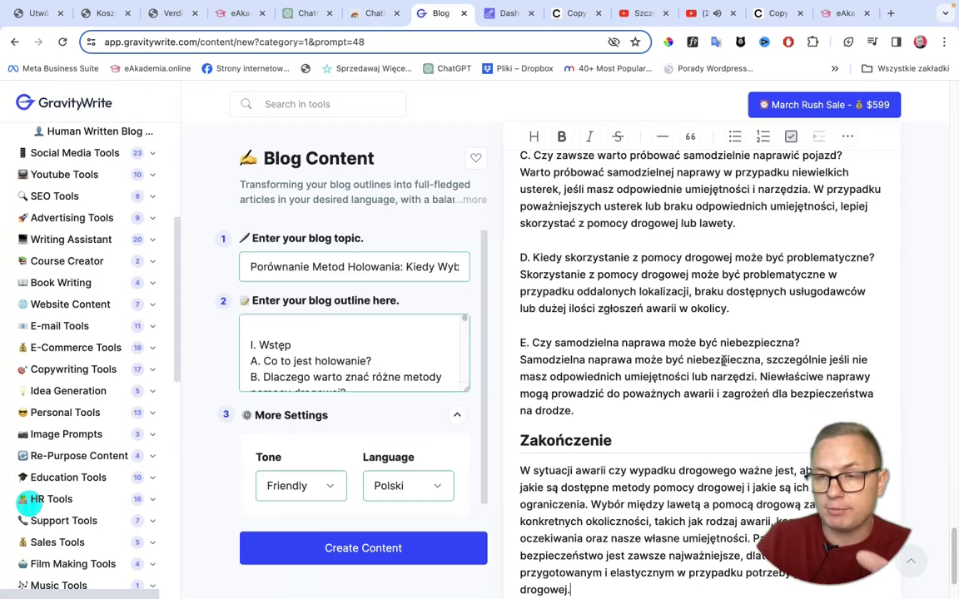
scroll(723, 359, "down", 3)
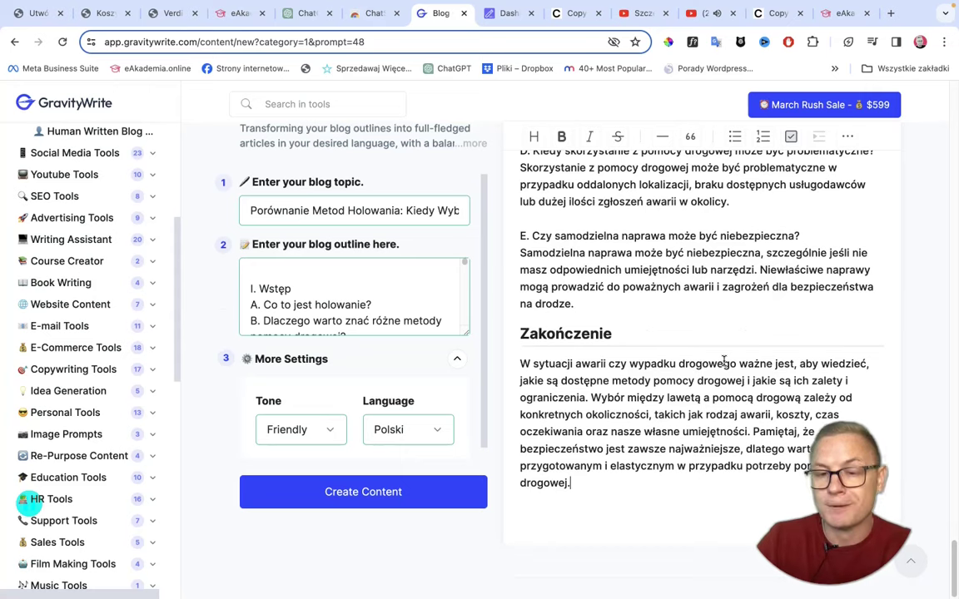
left_click(35, 13)
scroll(345, 248, "up", 5)
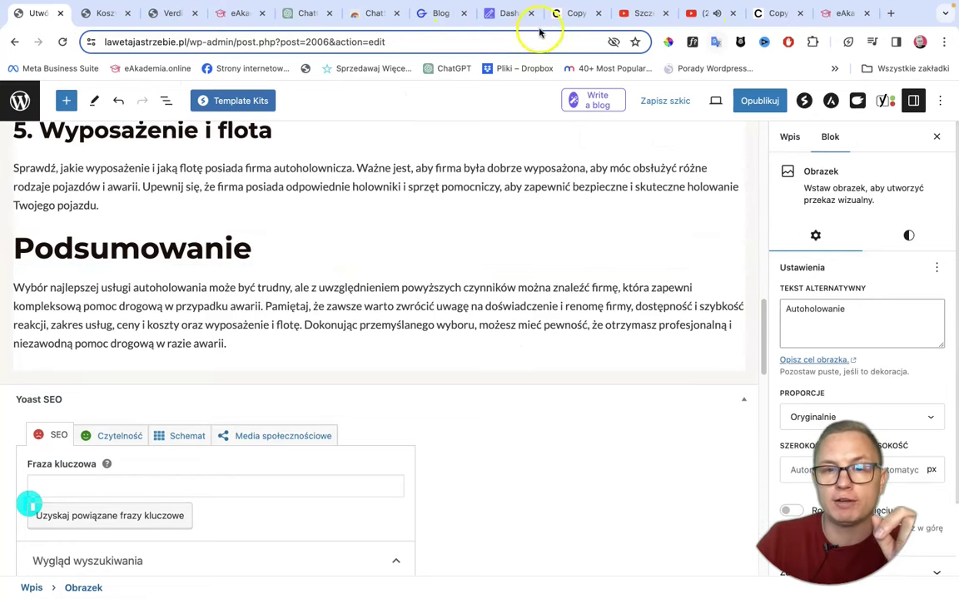
left_click(368, 14)
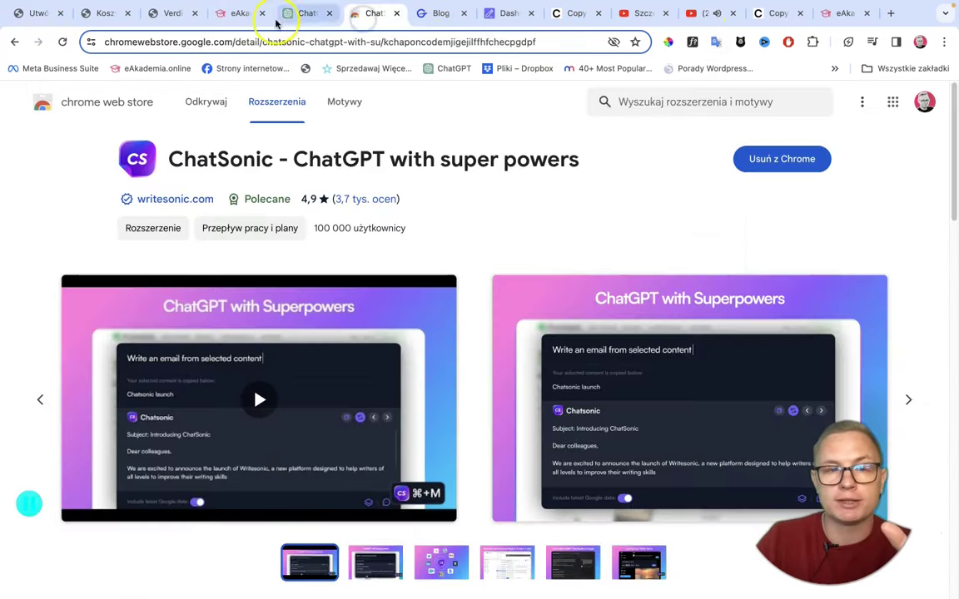
left_click(448, 14)
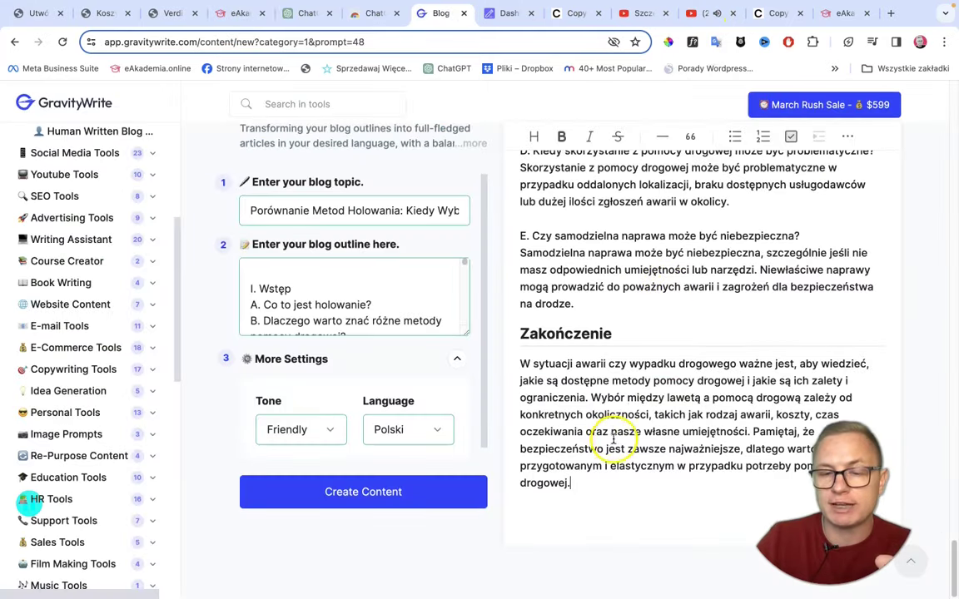
scroll(616, 436, "up", 10)
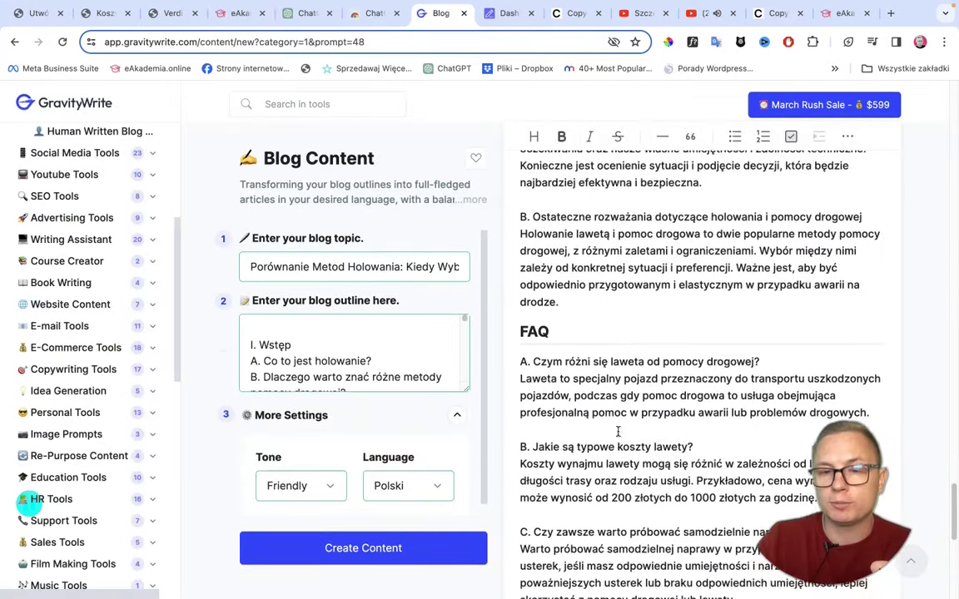
scroll(617, 431, "up", 8)
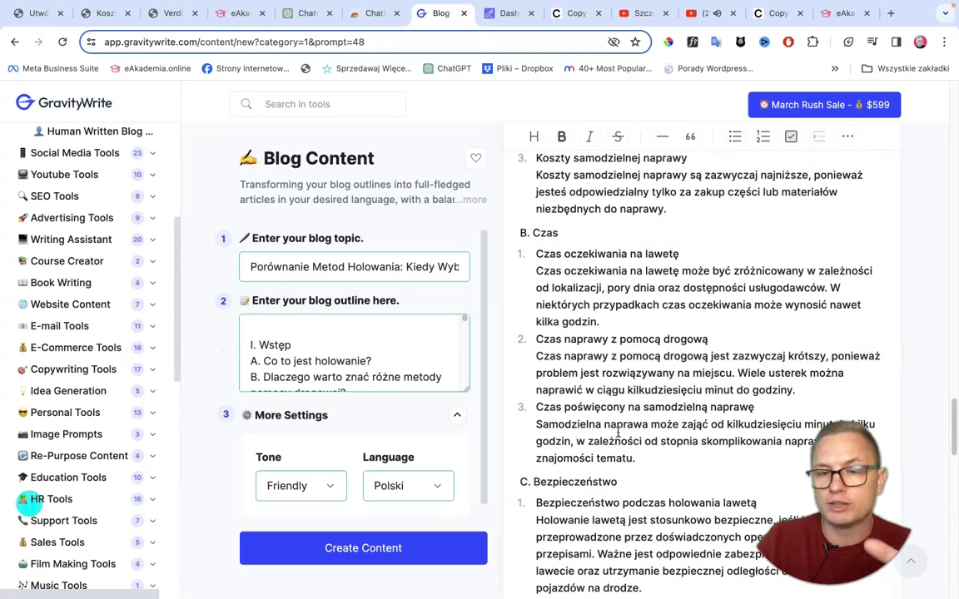
scroll(618, 431, "up", 10)
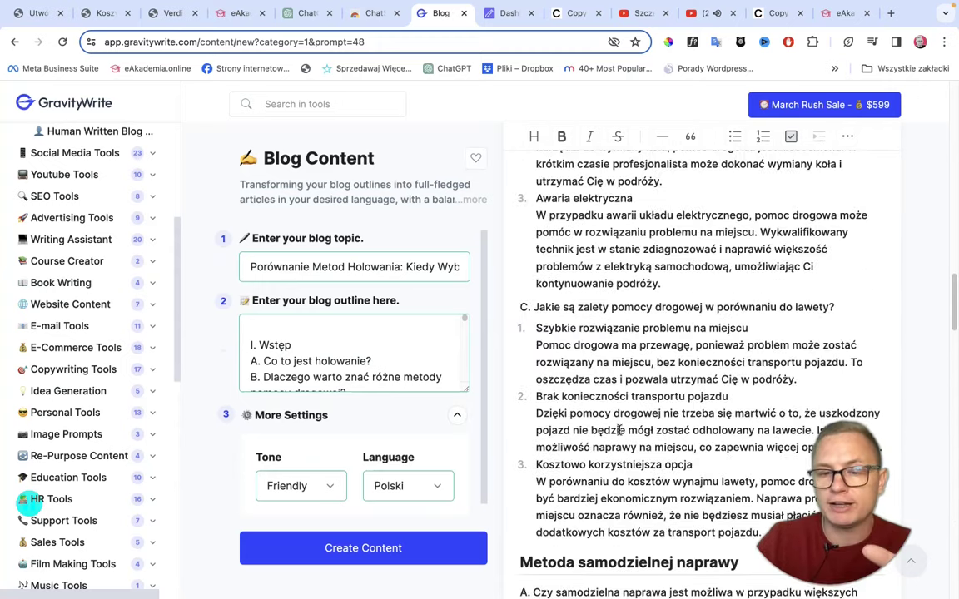
scroll(620, 427, "up", 10)
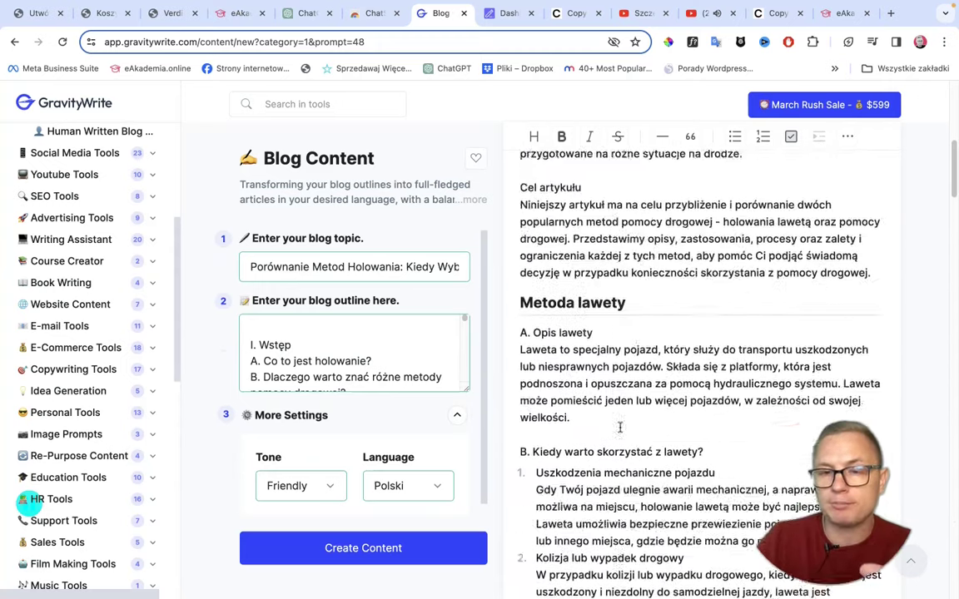
scroll(620, 428, "up", 8)
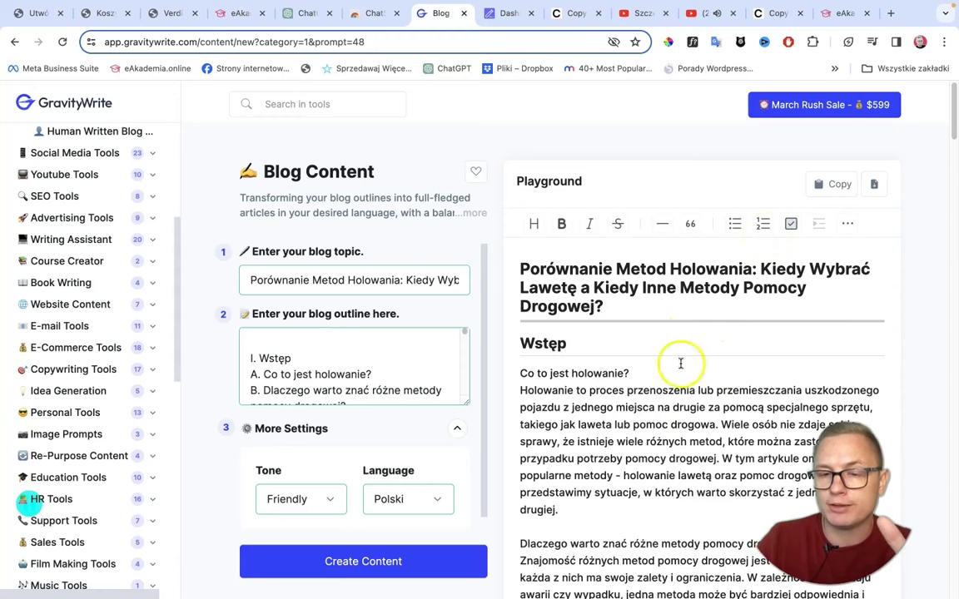
Step: Make the word "holowanie" bold in the question "Co to jest holowanie?" under the Wstęp heading
left_click_drag(623, 373, 571, 373)
left_click(562, 224)
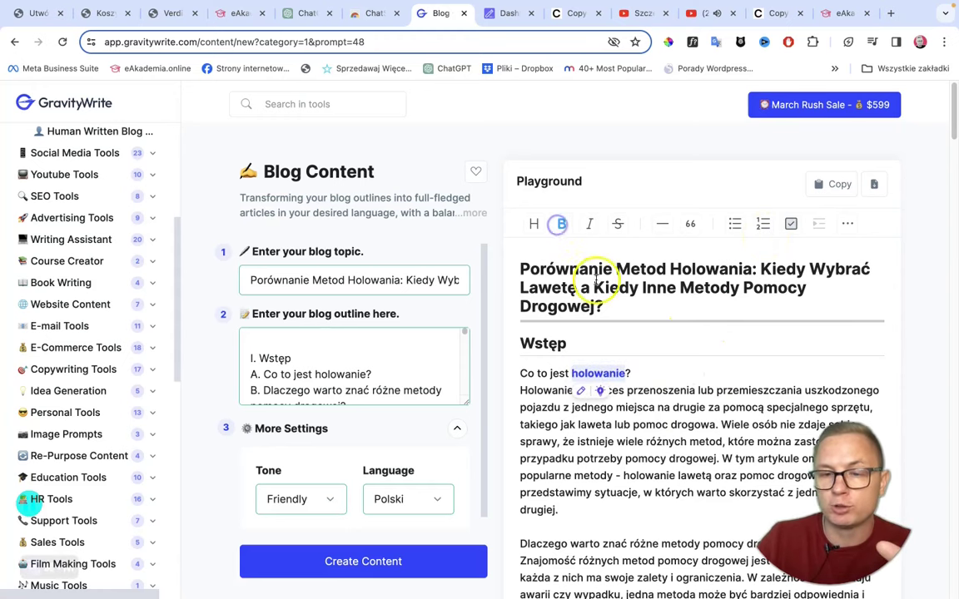
left_click(721, 457)
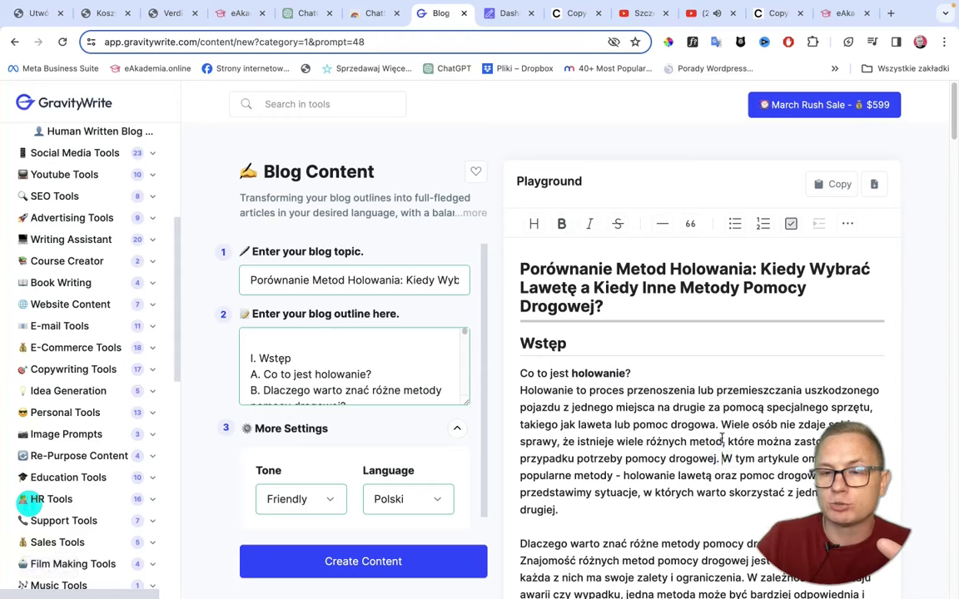
Step: Check the extra formatting options, copy the whole generated article and switch to the WordPress post editor
left_click(854, 227)
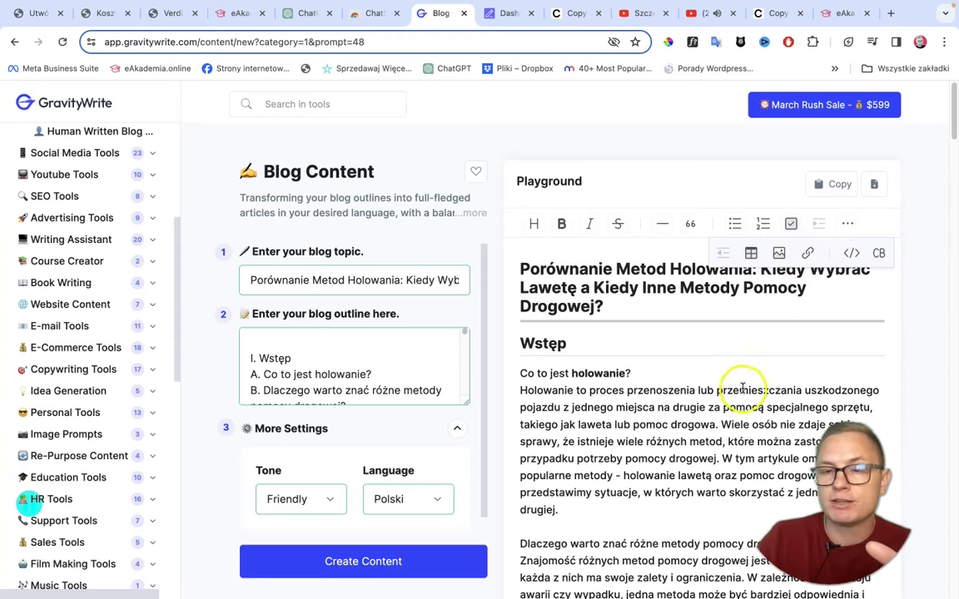
left_click(923, 223)
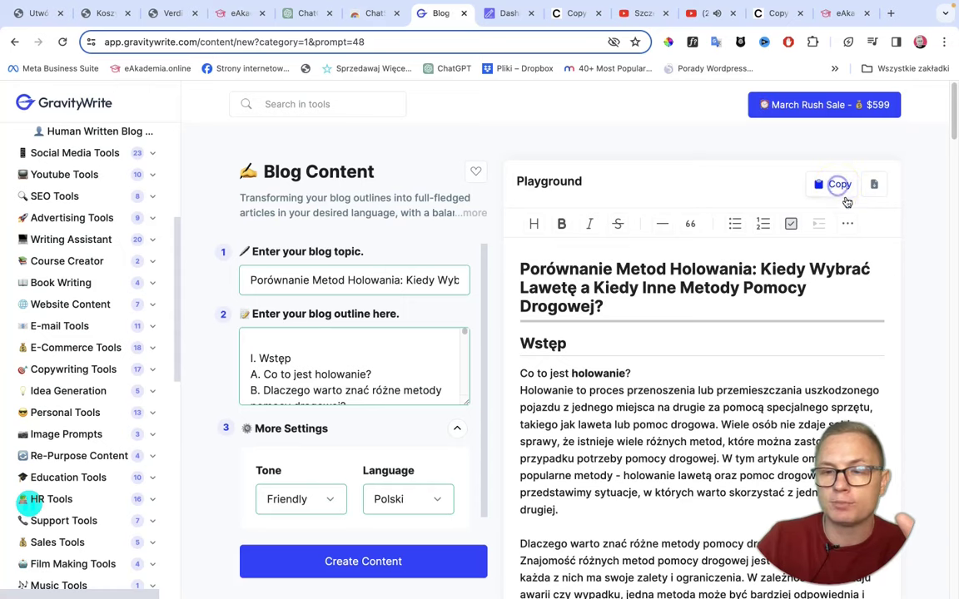
left_click(43, 16)
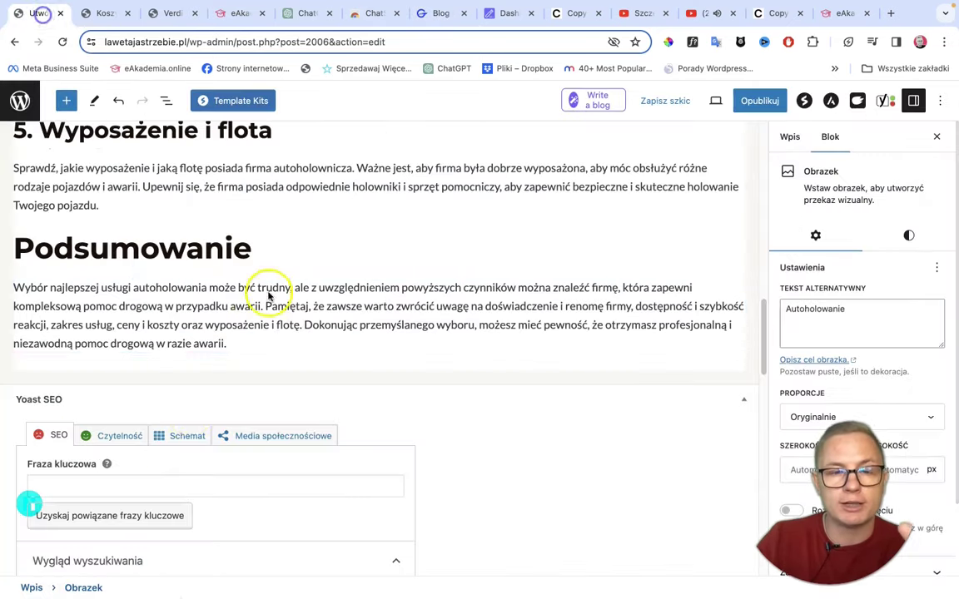
Step: Open the towing methods comparison post in the WordPress editor and check its Zakończenie section and the Yoast SEO search appearance fields
left_click(21, 100)
key("Return")
left_click(51, 224)
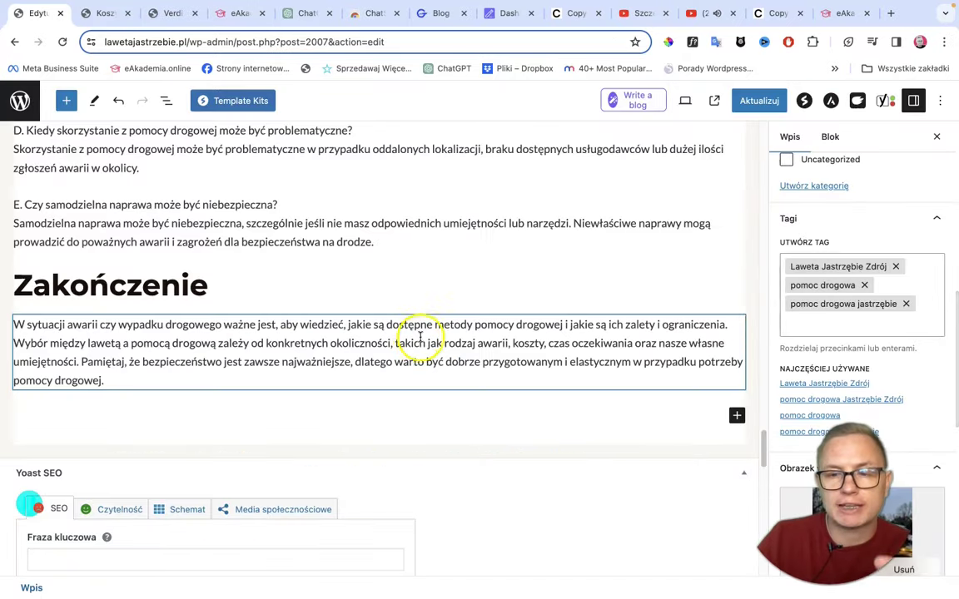
left_click(362, 349)
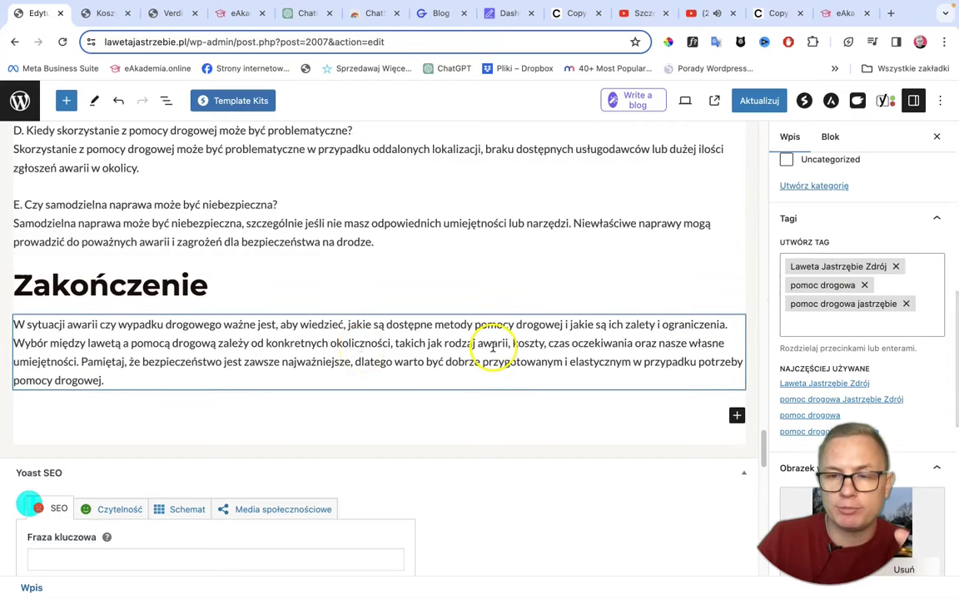
scroll(263, 456, "down", 4)
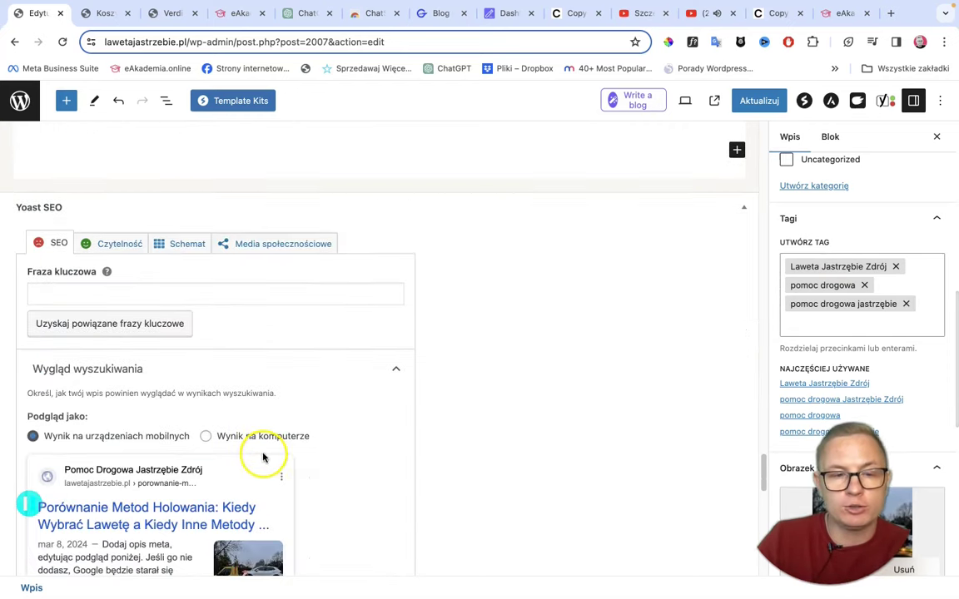
scroll(263, 456, "down", 2)
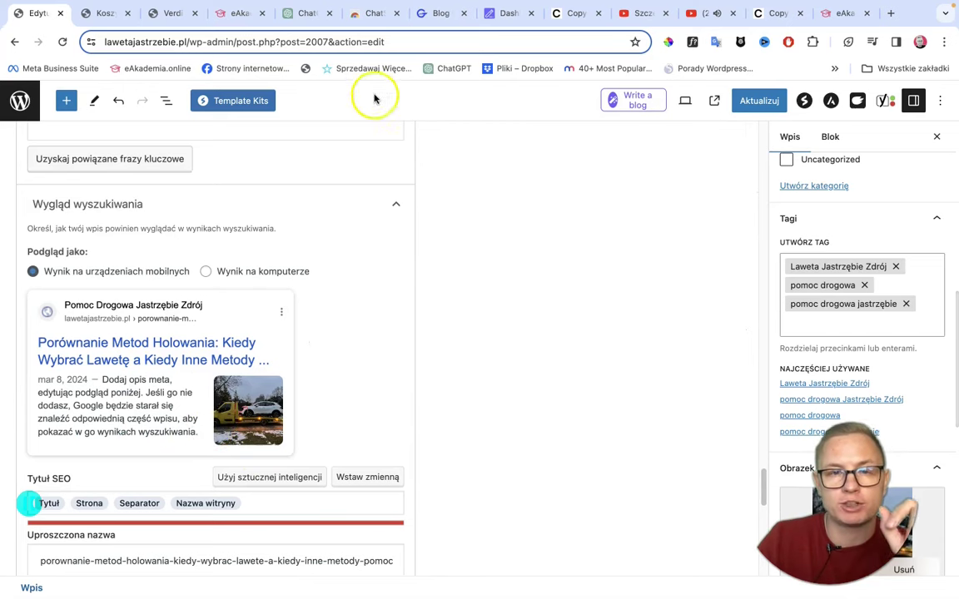
Step: Switch to GravityWrite and copy the article title "Porównanie Metod Holowania: Kiedy Wybrać Lawetę a Kiedy Inne Metody Pomocy Drogowej?"
left_click(308, 13)
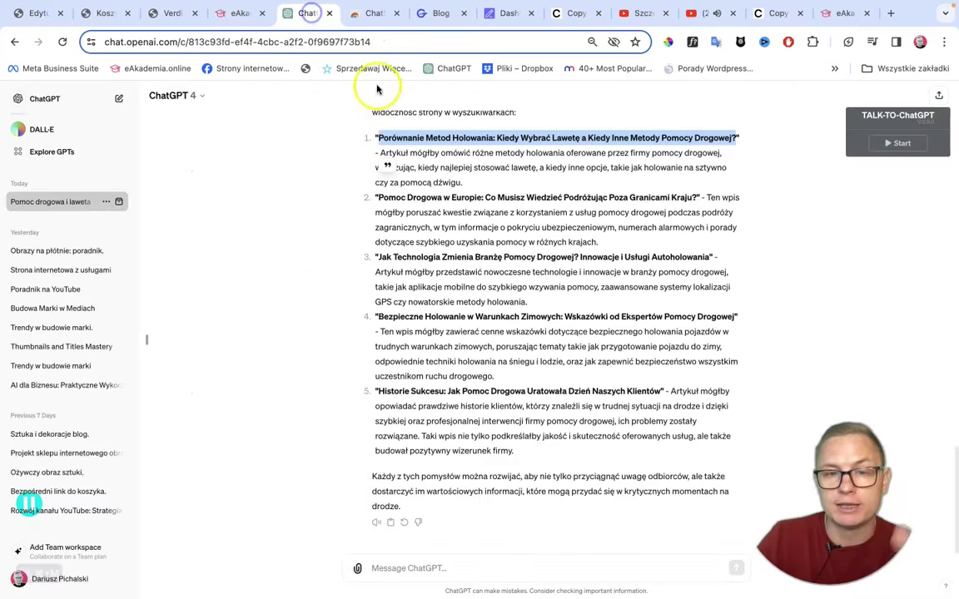
left_click(429, 14)
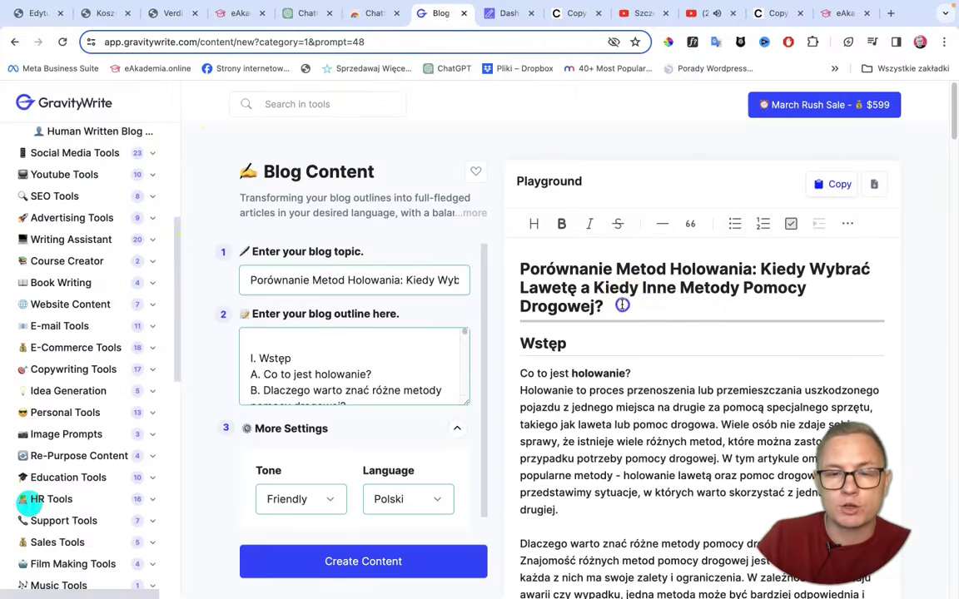
triple_click(512, 271)
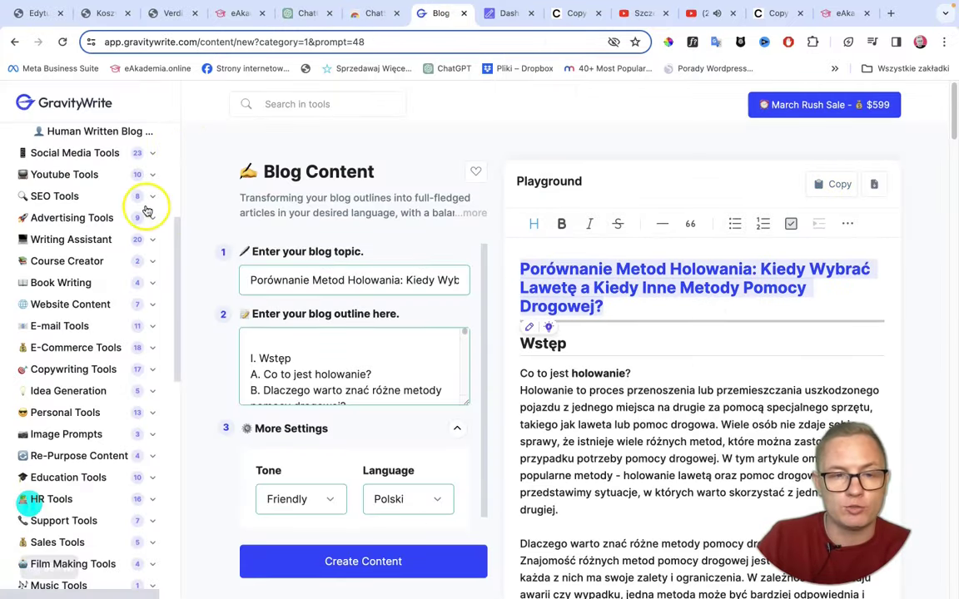
Step: Open the Meta Title and Description generator from GravityWrite's SEO tools
scroll(75, 252, "up", 4)
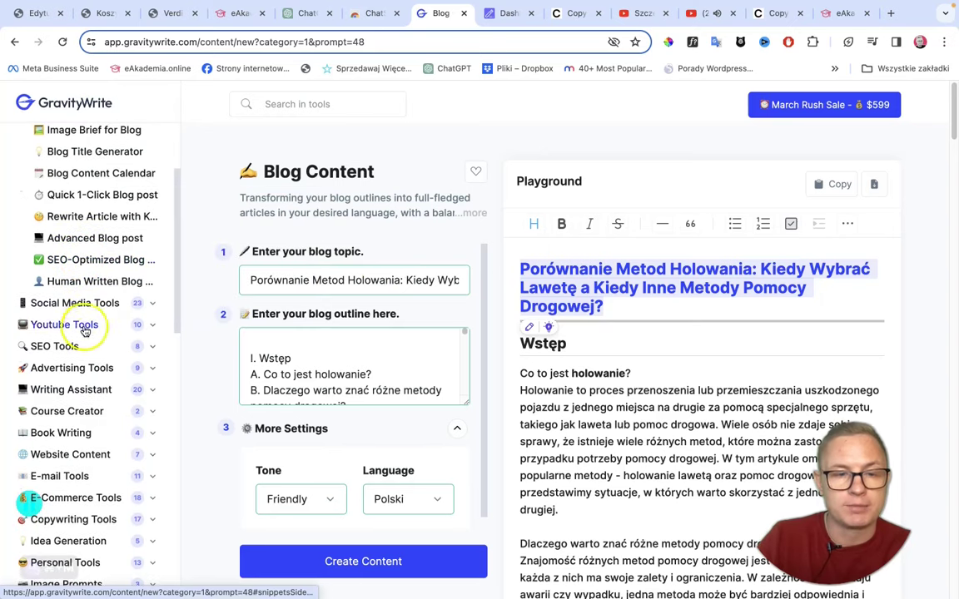
left_click(62, 345)
scroll(79, 387, "down", 1)
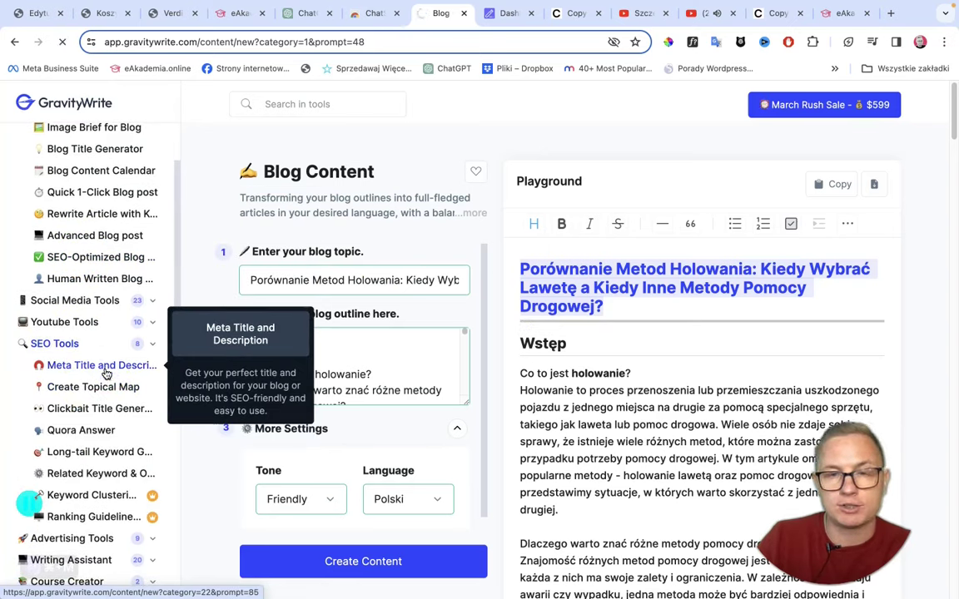
left_click(105, 375)
scroll(105, 370, "down", 5)
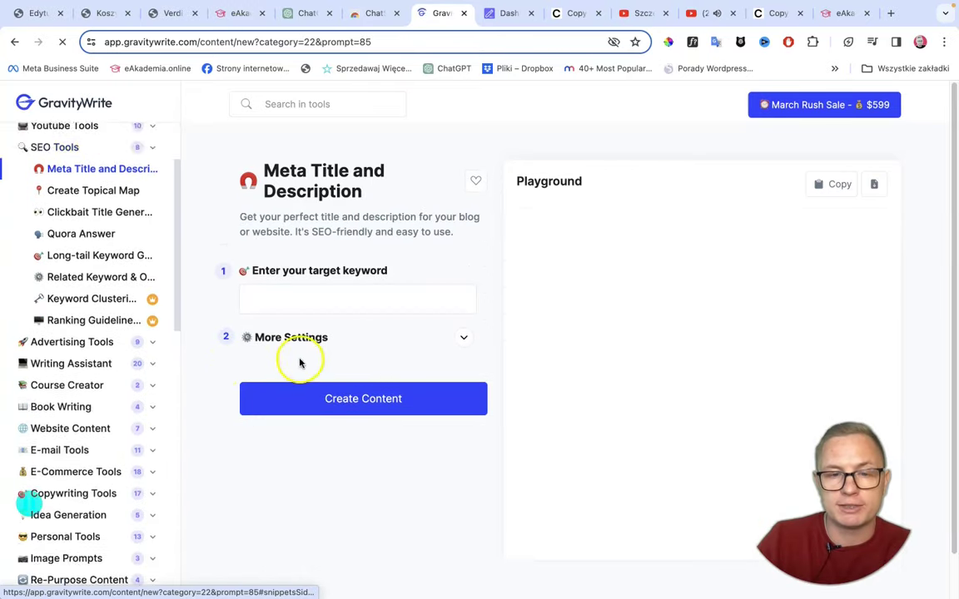
Step: Generate meta titles and descriptions with the copied article title as the target keyword, and show the output language setting
left_click(310, 297)
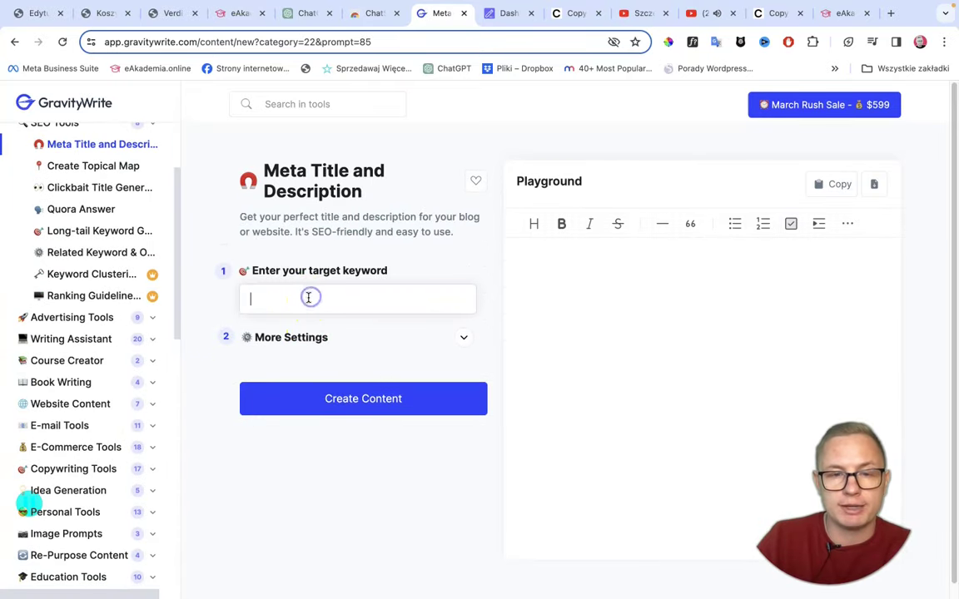
key("super+v")
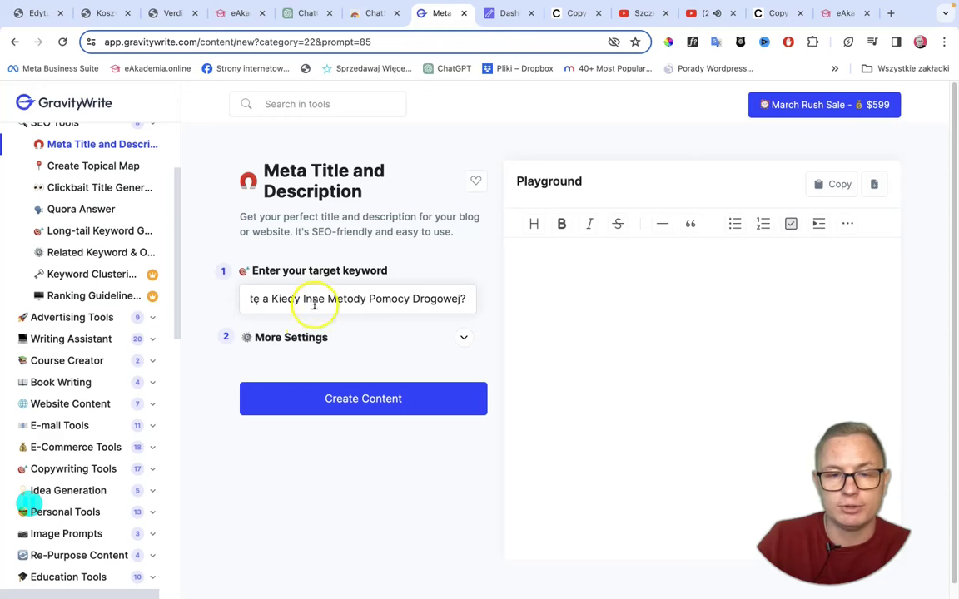
left_click(359, 398)
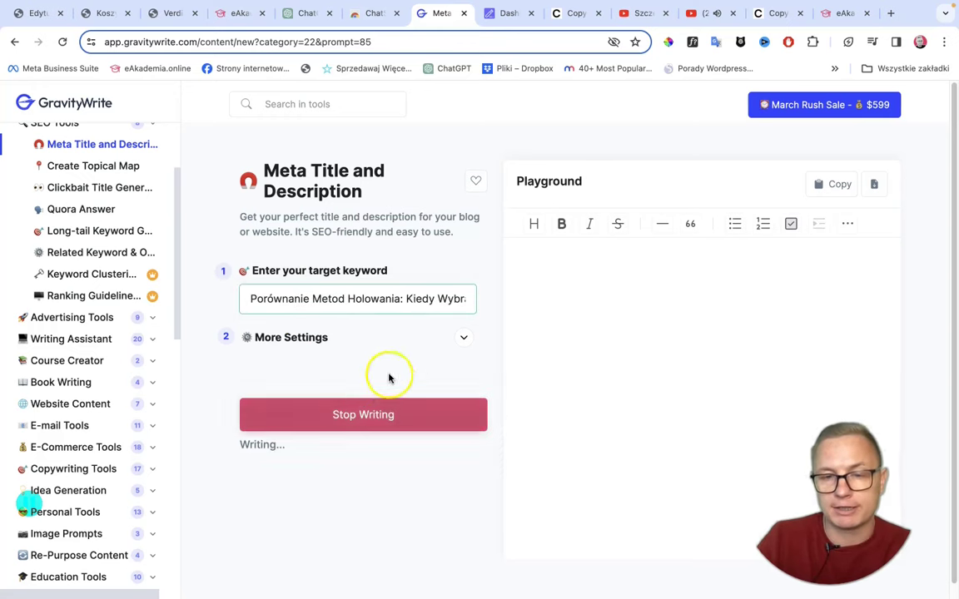
left_click(455, 338)
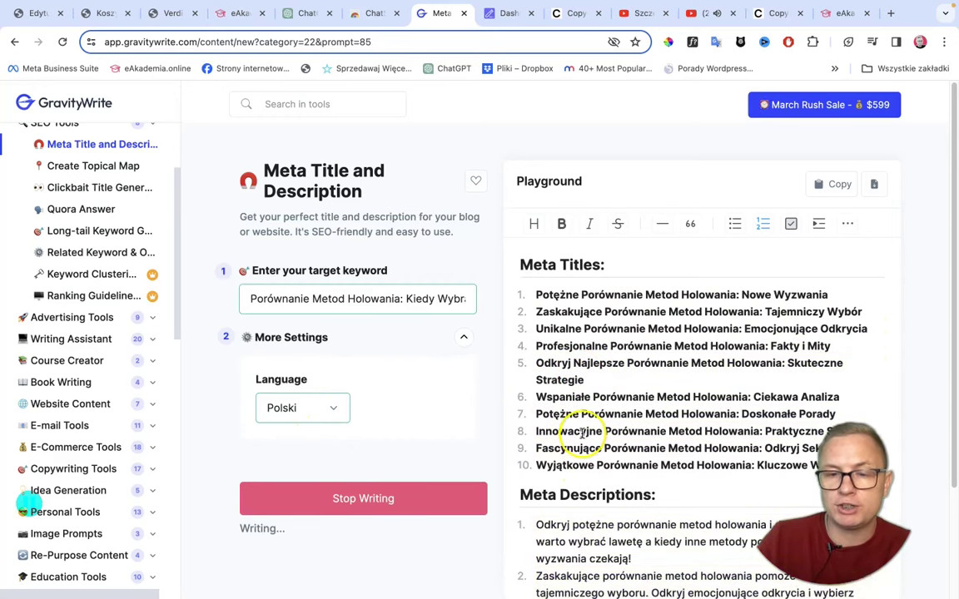
Step: Review the generated lists of meta titles and meta descriptions for the towing methods article
scroll(609, 398, "down", 3)
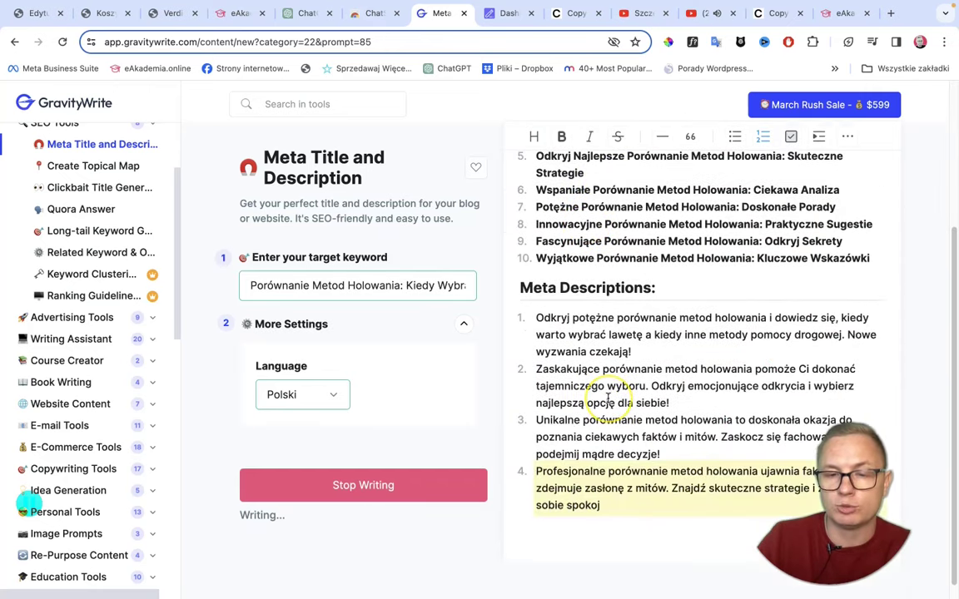
scroll(608, 398, "down", 1)
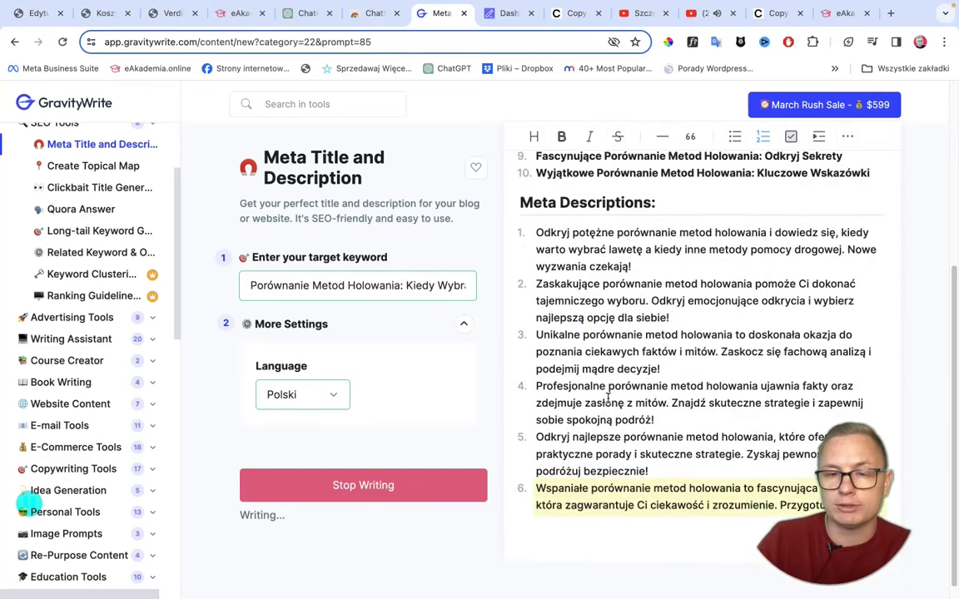
left_click(556, 333)
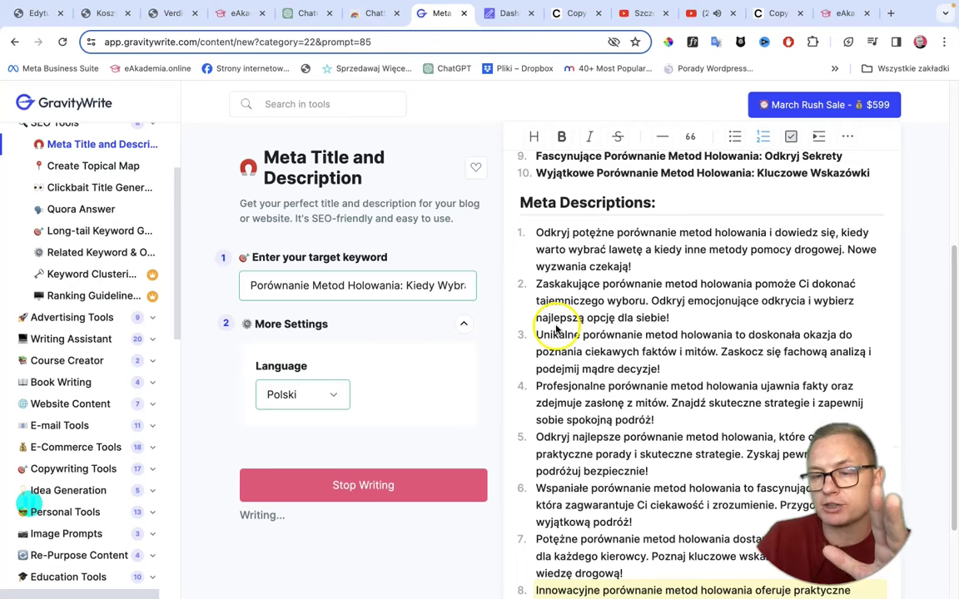
scroll(616, 350, "down", 2)
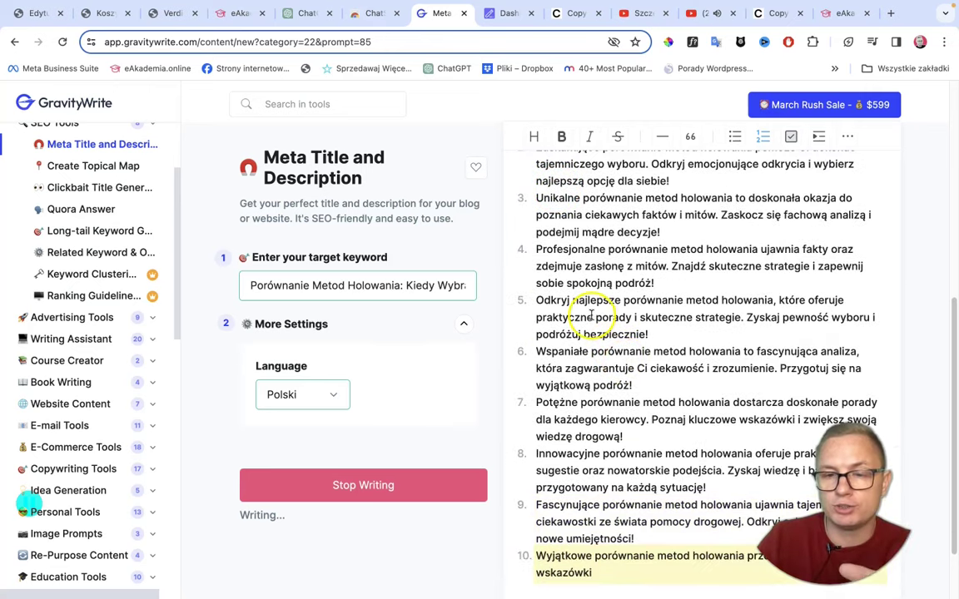
scroll(589, 310, "up", 3)
scroll(588, 304, "down", 2)
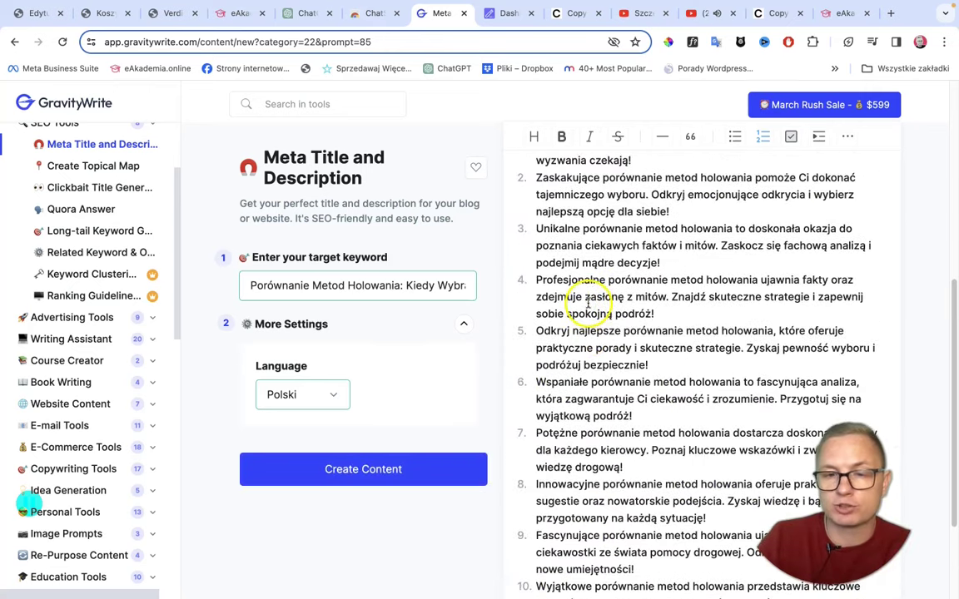
scroll(589, 304, "up", 5)
scroll(592, 308, "down", 3)
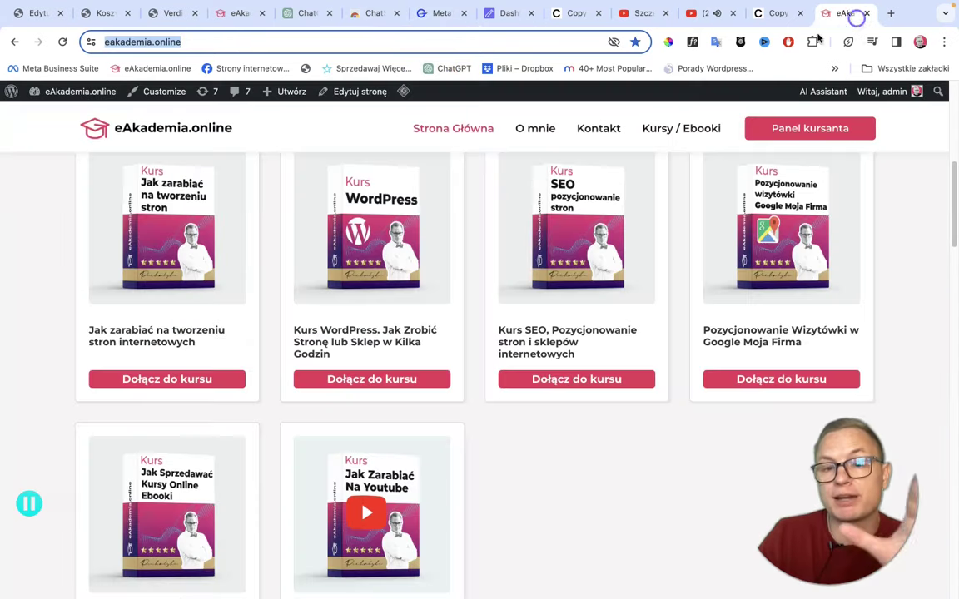
Step: Switch to the eAkademia.online shop and view the two-course package combining the WordPress and SEO courses
left_click(845, 13)
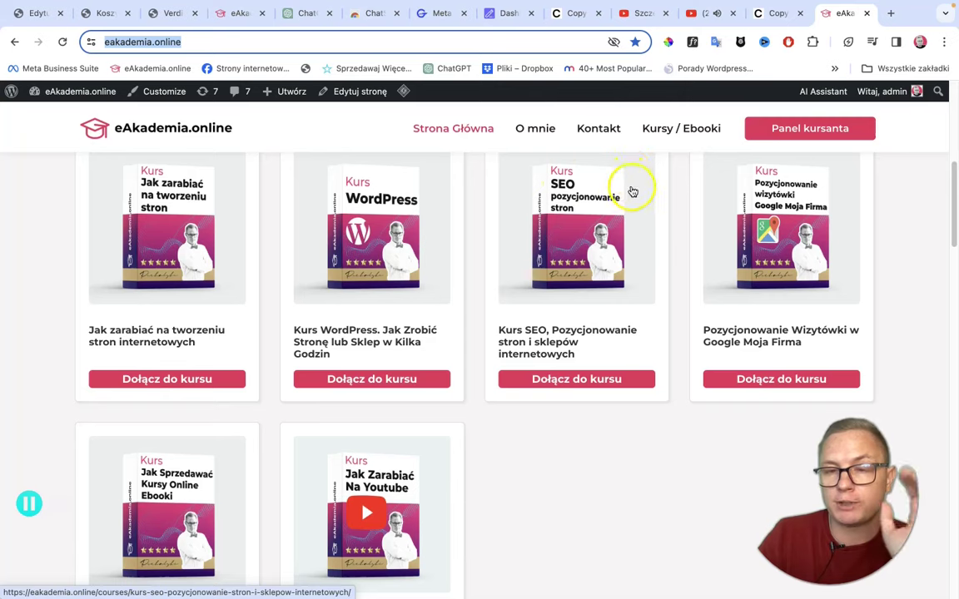
left_click(676, 139)
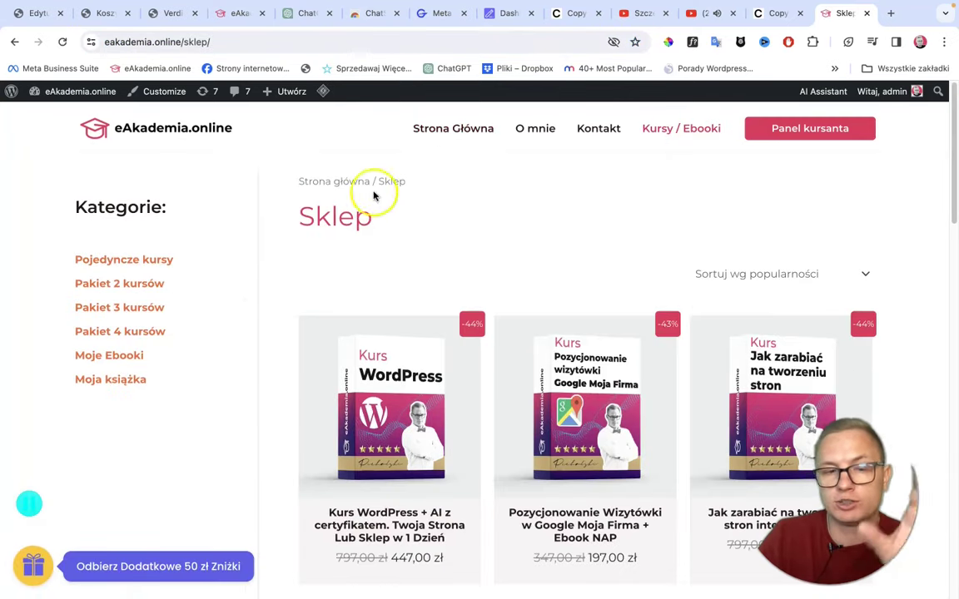
left_click(133, 286)
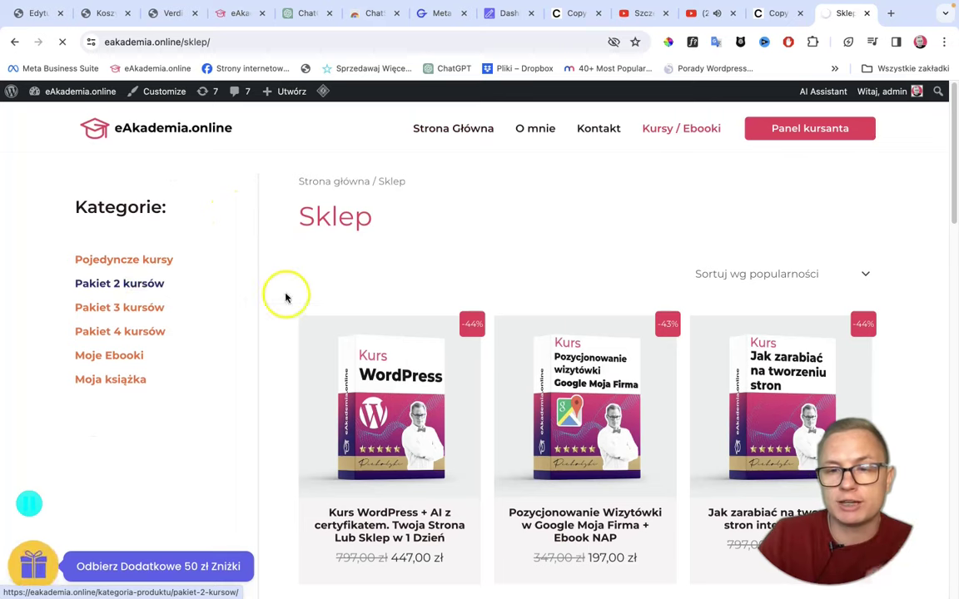
left_click(346, 381)
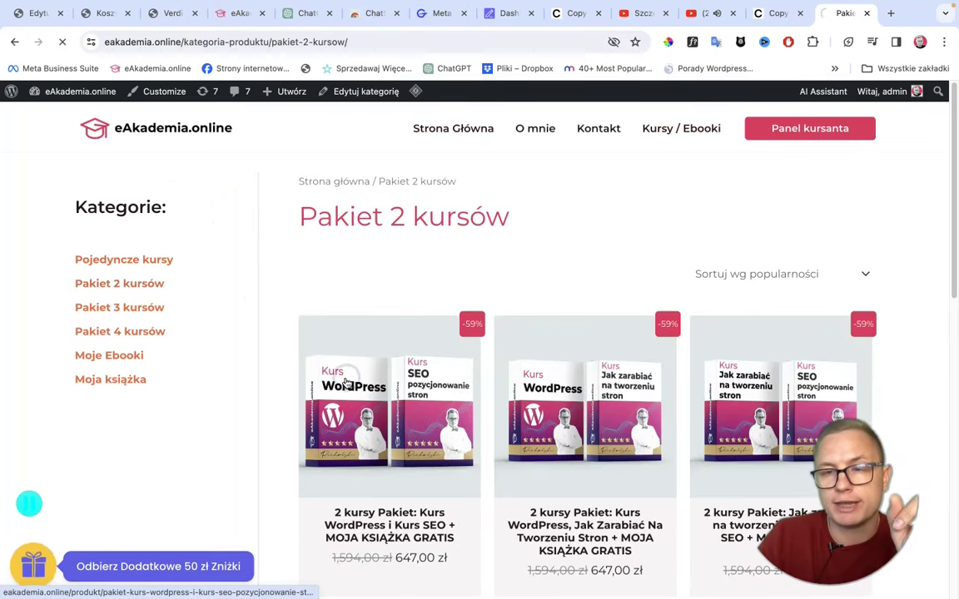
scroll(381, 321, "down", 3)
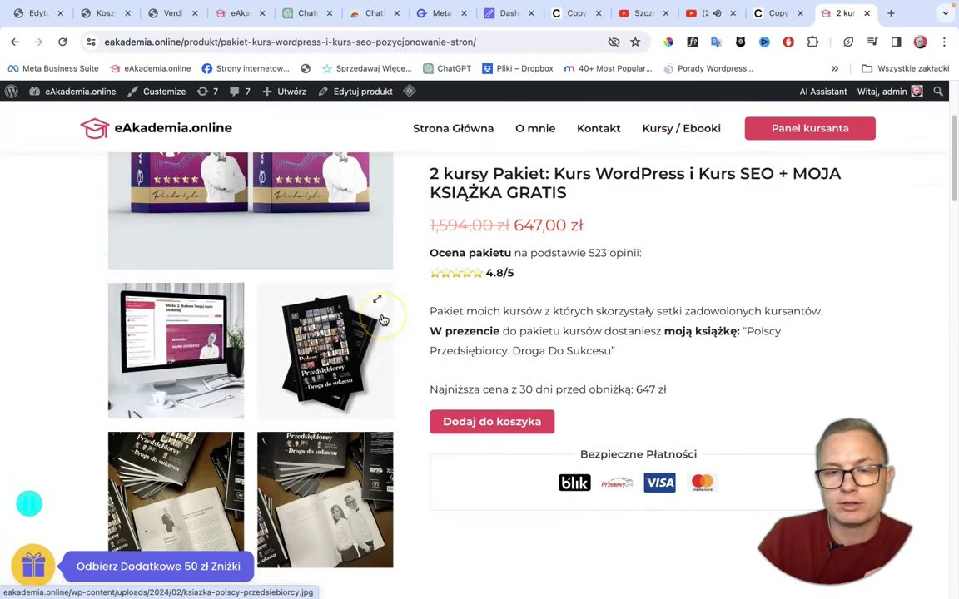
scroll(381, 322, "up", 1)
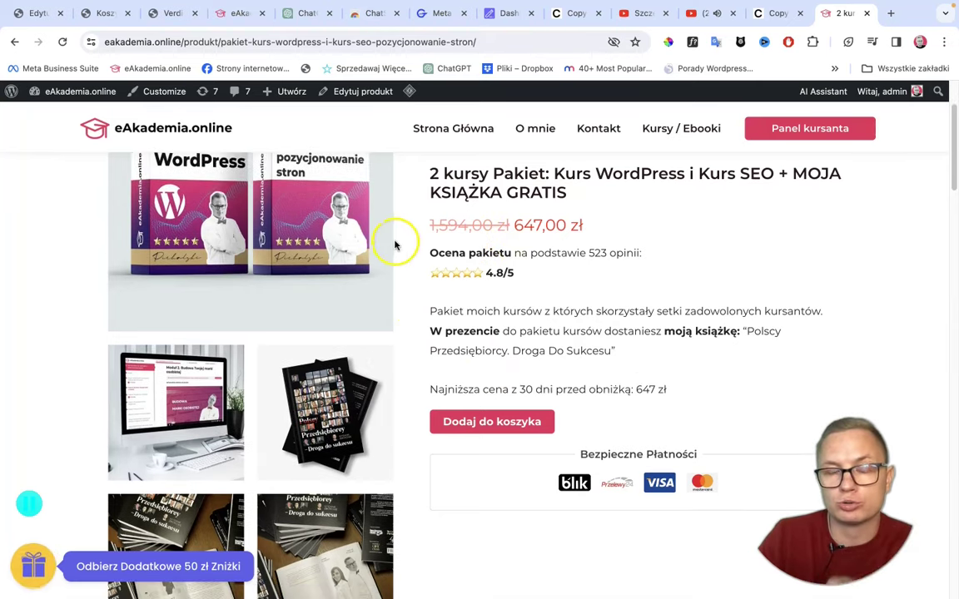
Step: Look over the SEO Writing AI dashboard's article creation tools and glance at the YouTube tutorial about the tool
left_click(504, 13)
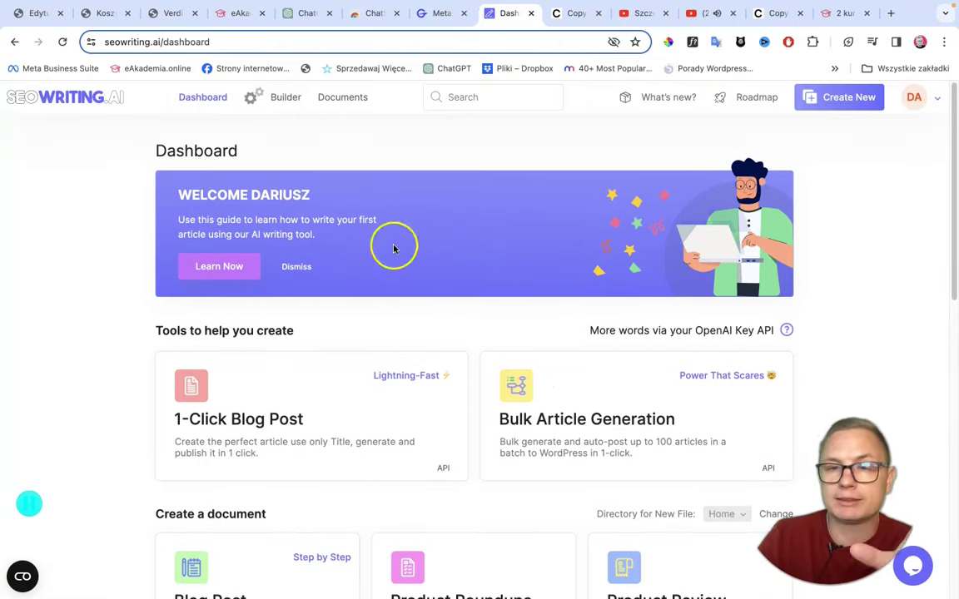
left_click(709, 14)
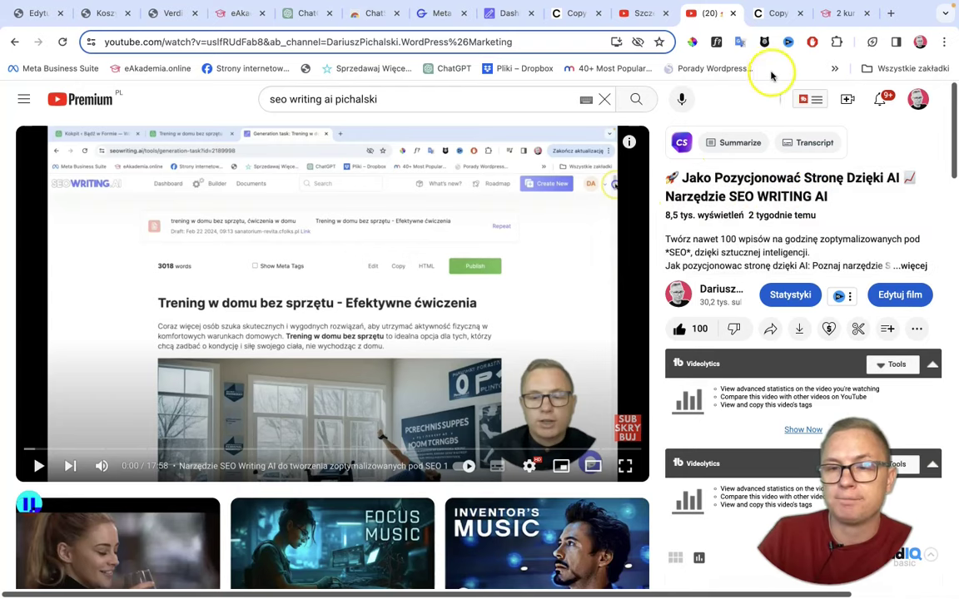
left_click(507, 14)
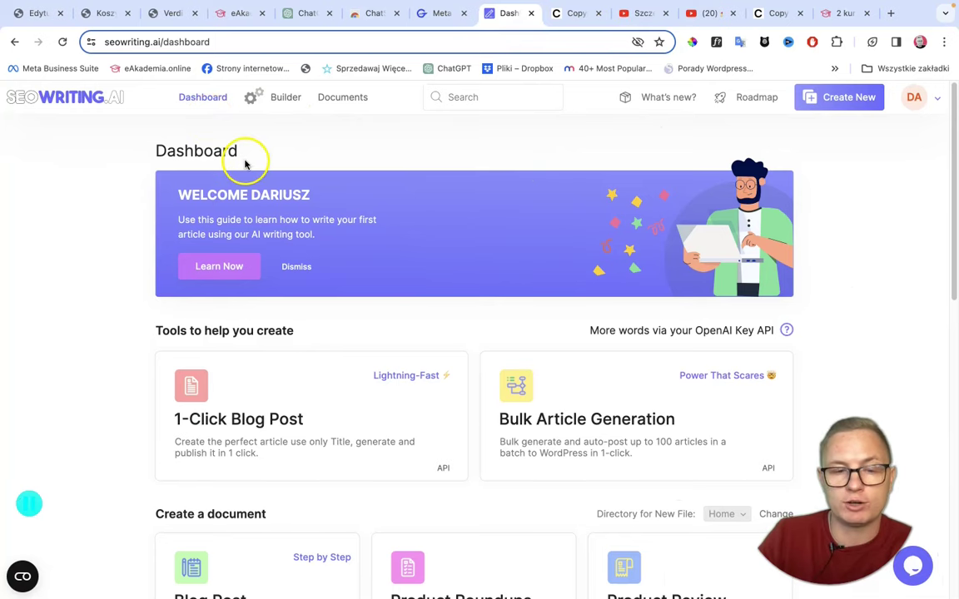
scroll(511, 284, "down", 3)
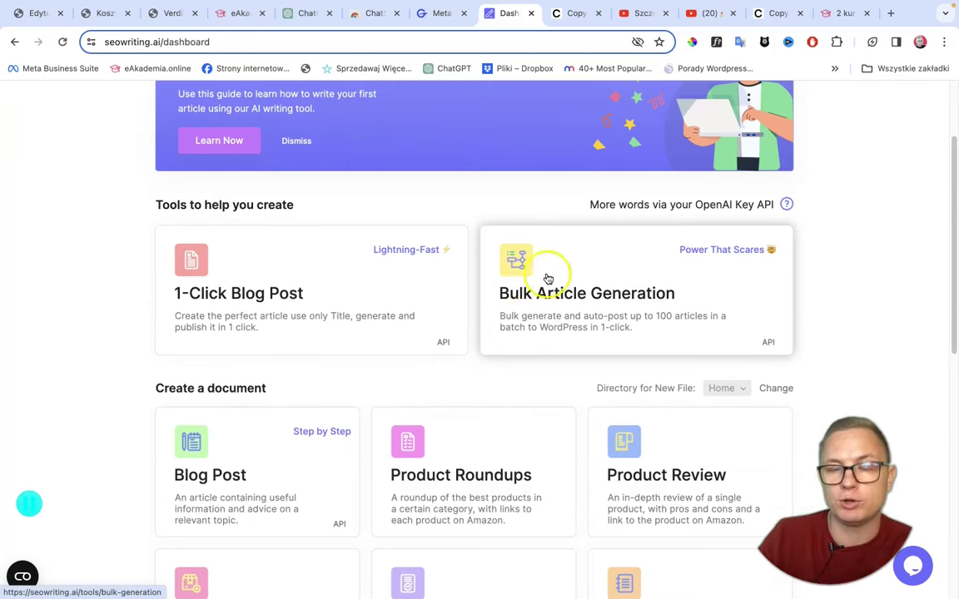
Step: Open facetwformie.pl in a new browser tab and bring up the article "Joga dla początkujących – Pierwsze kroki i wskazówki"
left_click(891, 13)
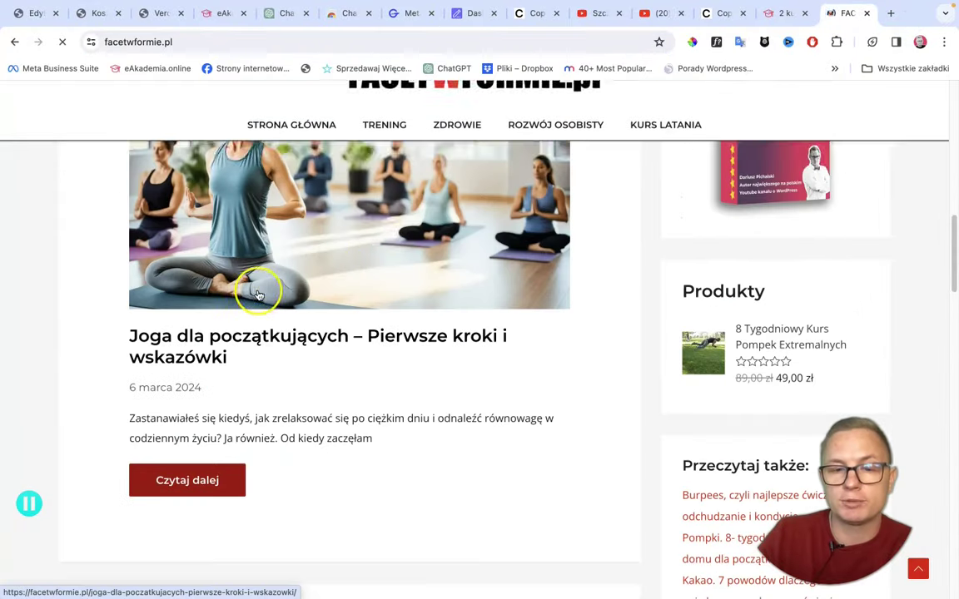
scroll(370, 285, "up", 2)
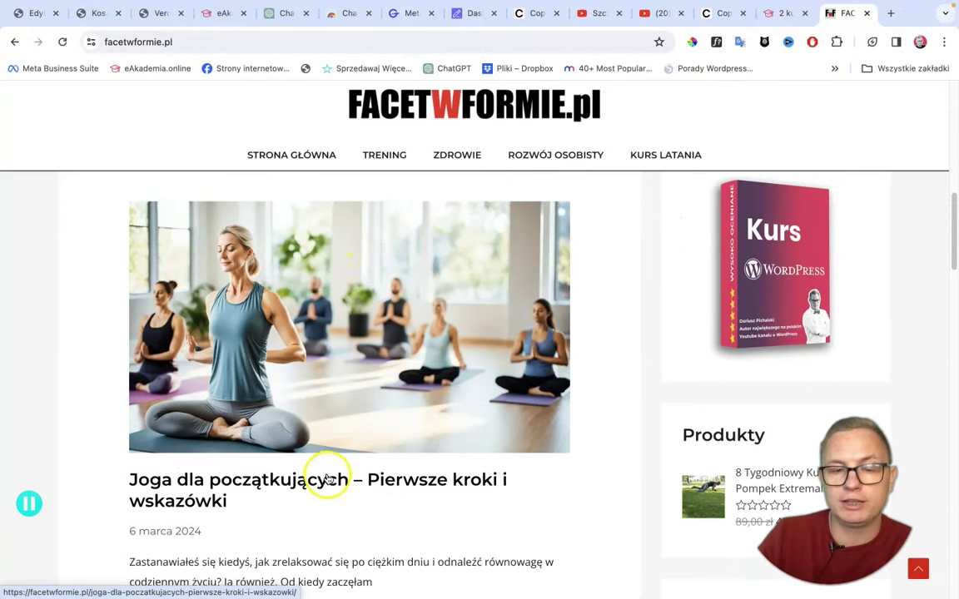
left_click(394, 391)
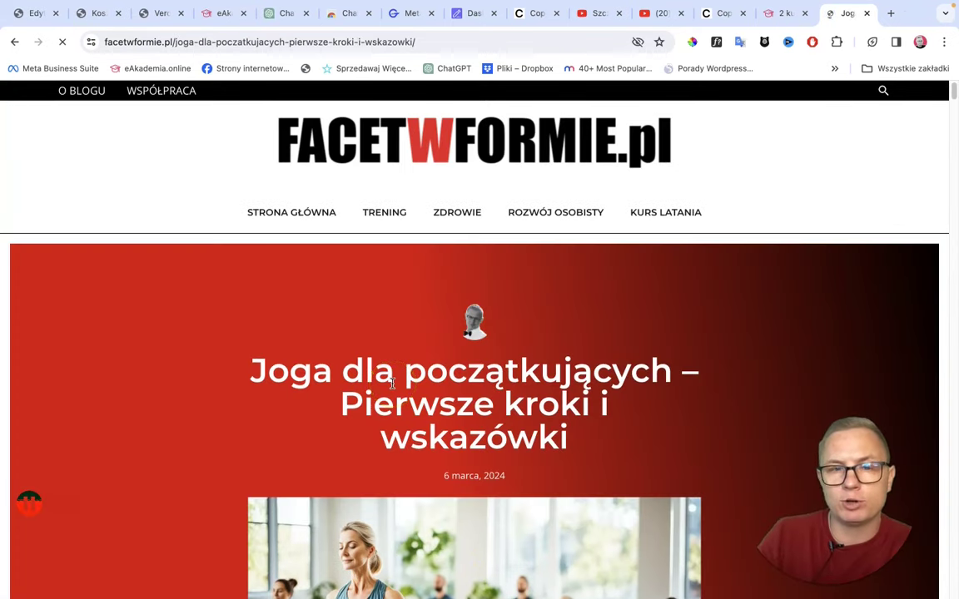
Step: Skim the yoga article from its featured image to the section on preparing for practice, and return to the introduction
scroll(392, 383, "down", 3)
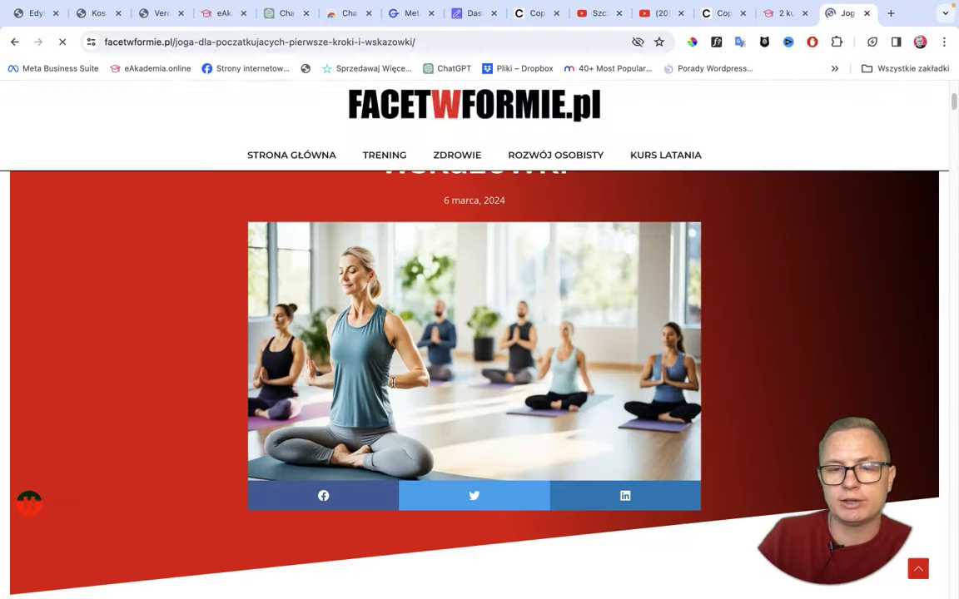
scroll(394, 384, "down", 12)
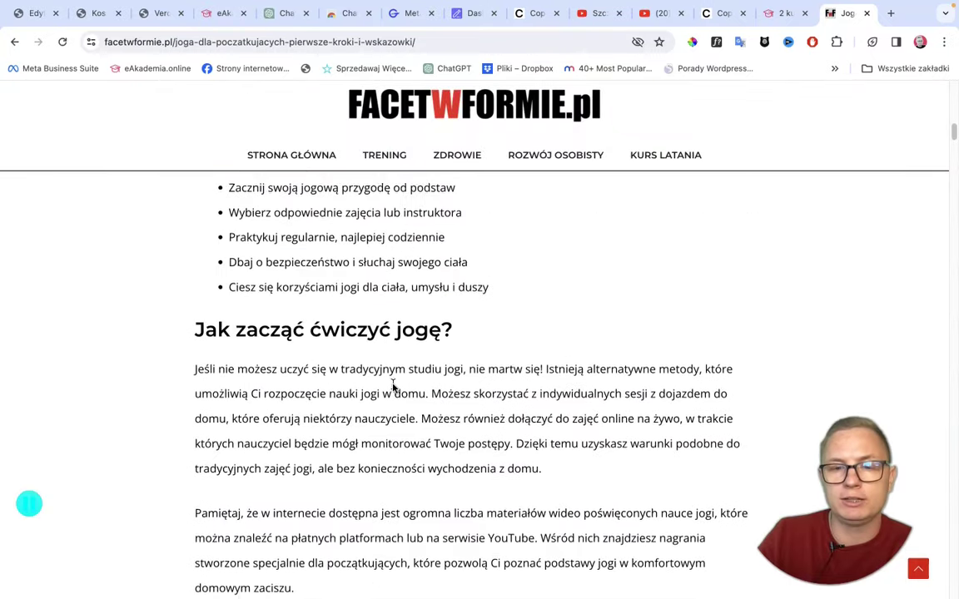
scroll(393, 388, "down", 10)
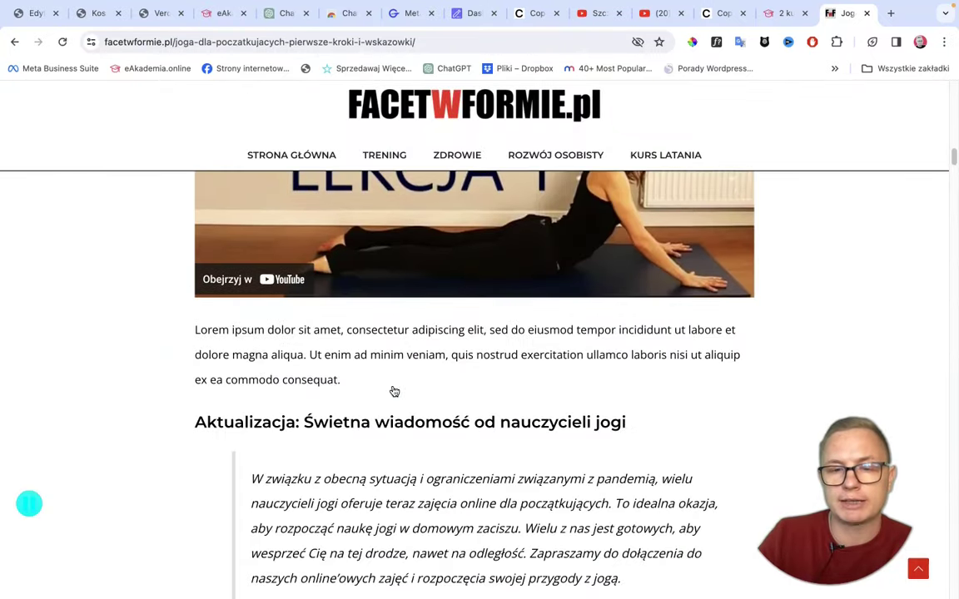
scroll(391, 387, "down", 5)
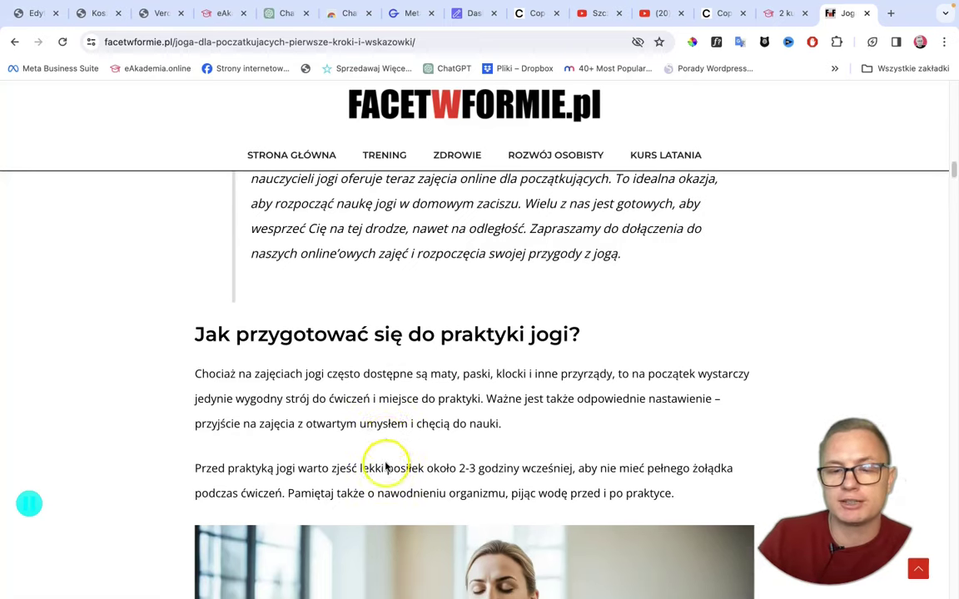
scroll(388, 460, "up", 6)
scroll(390, 456, "up", 15)
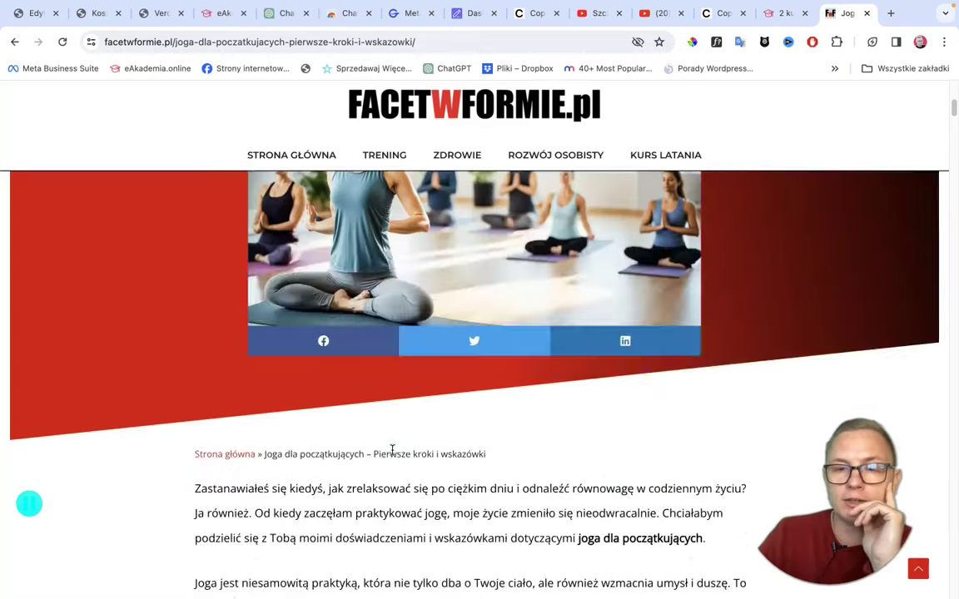
scroll(392, 457, "down", 5)
scroll(392, 456, "up", 4)
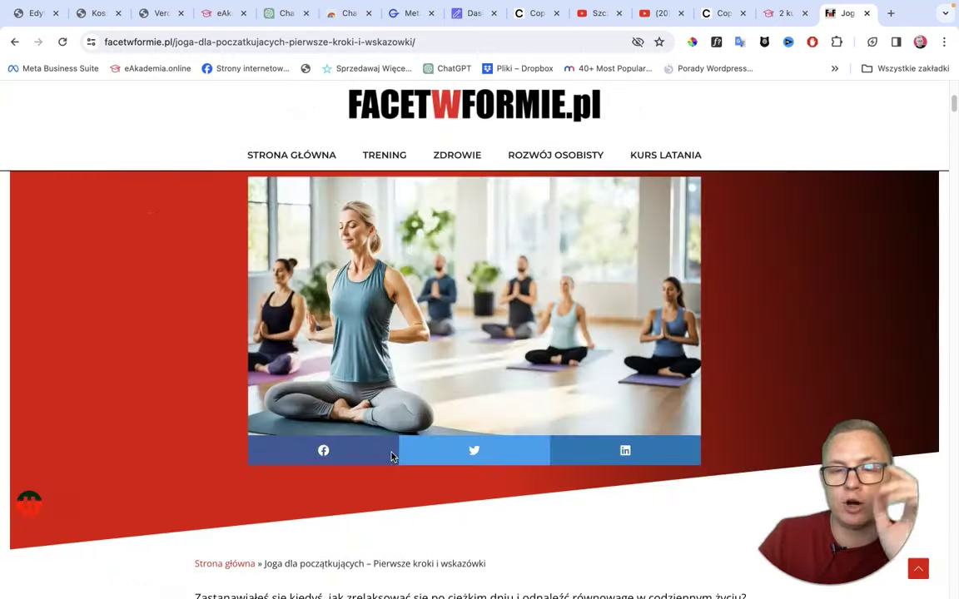
Step: Examine the embedded yoga lesson video, the quote block and the class photo in the article's first sections
scroll(392, 456, "down", 4)
scroll(392, 457, "down", 8)
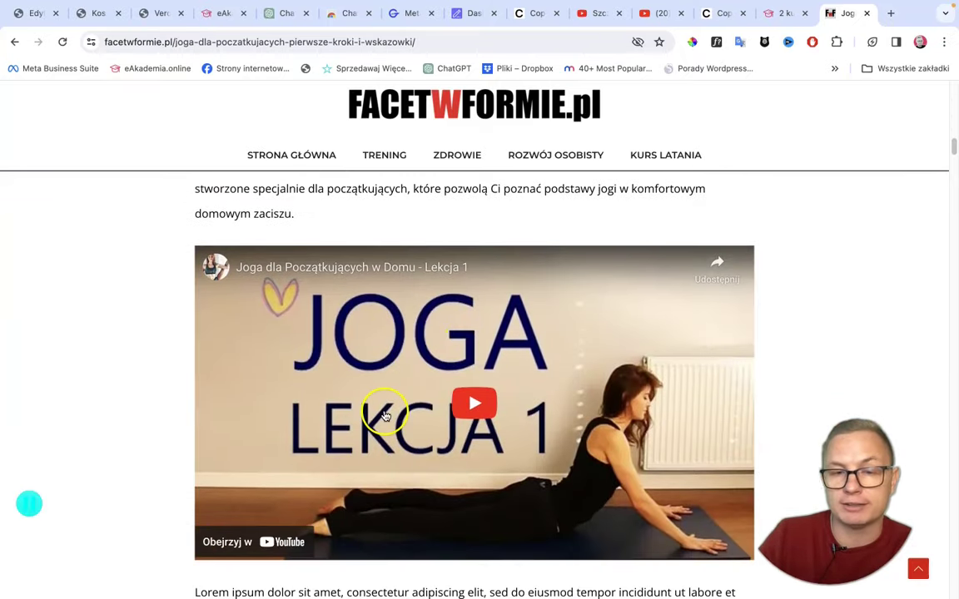
scroll(385, 416, "down", 4)
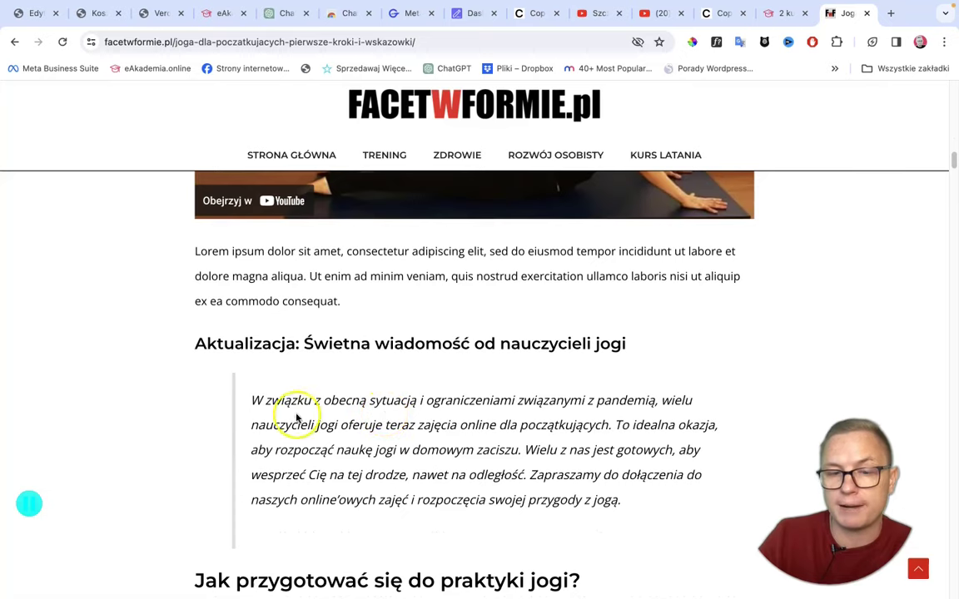
scroll(428, 437, "down", 9)
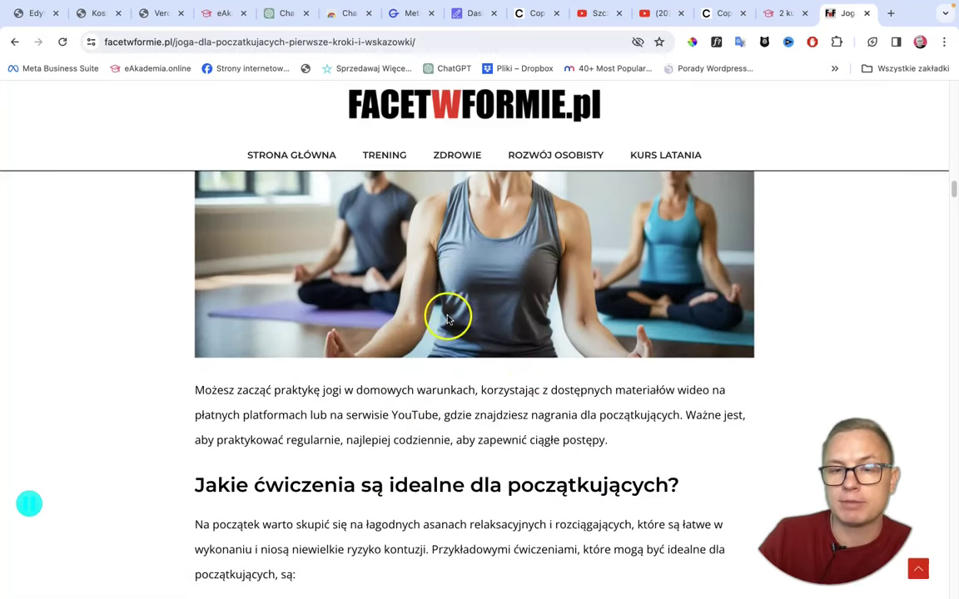
scroll(447, 321, "up", 1)
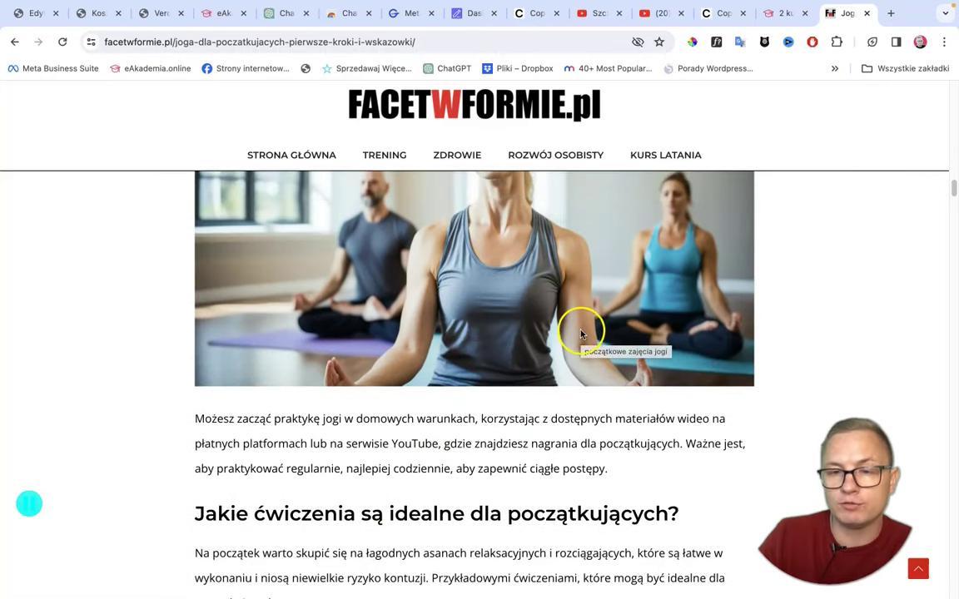
scroll(578, 338, "up", 5)
scroll(578, 338, "down", 2)
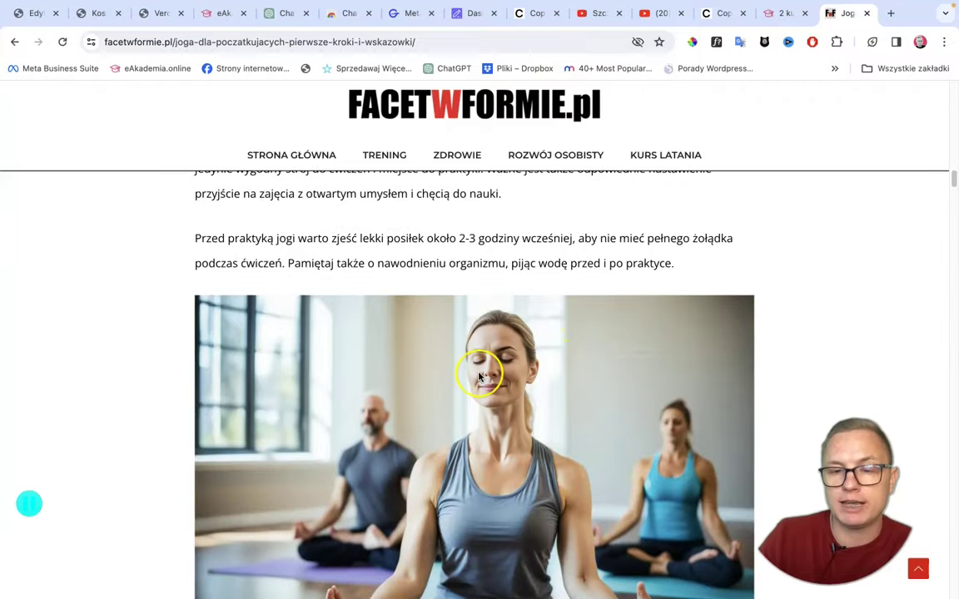
Step: Examine the practice frequency table and highlight the bold keyword "Joga dla początkujących" in the benefits section
scroll(478, 376, "down", 15)
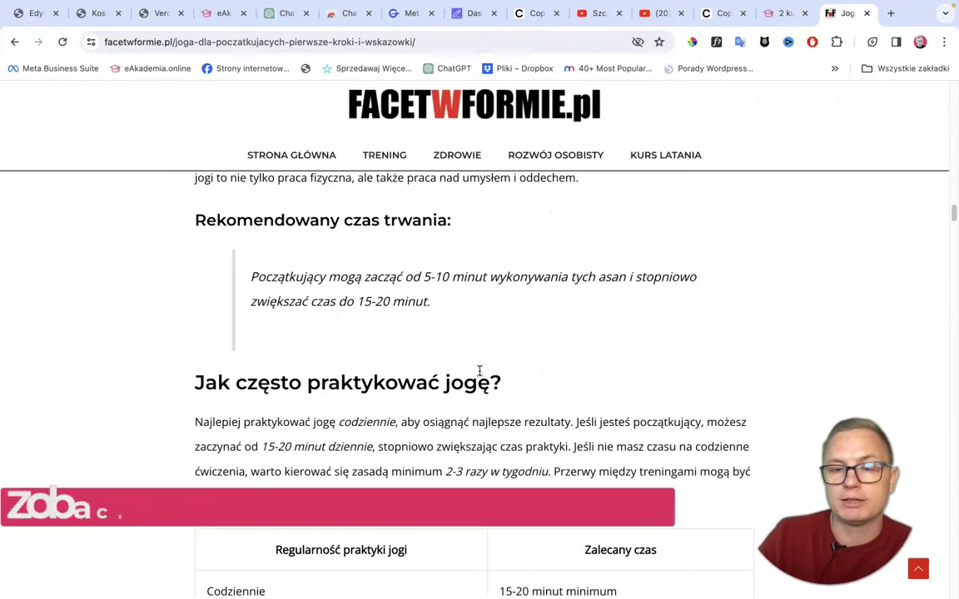
scroll(478, 370, "down", 3)
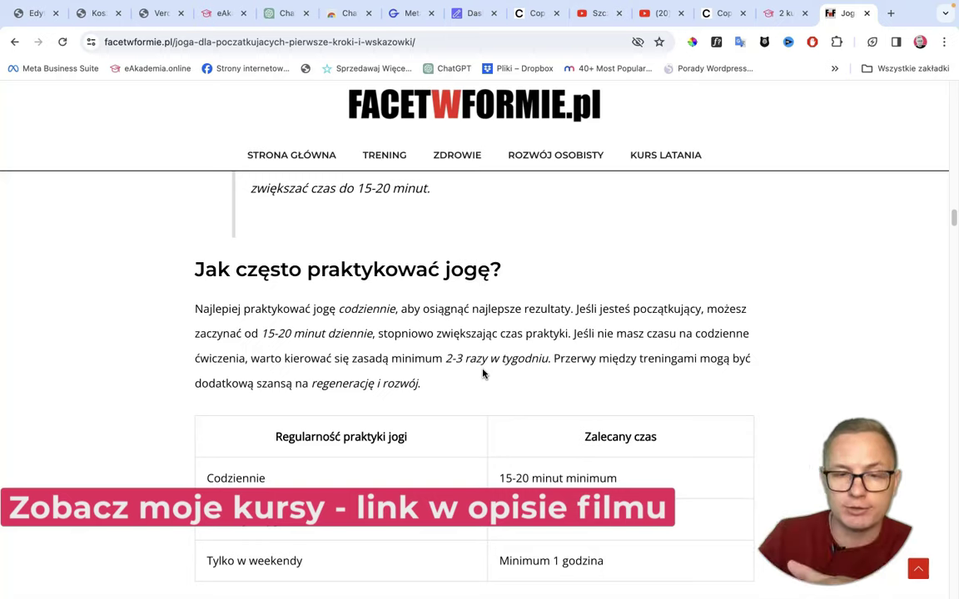
scroll(483, 374, "down", 5)
scroll(327, 325, "down", 4)
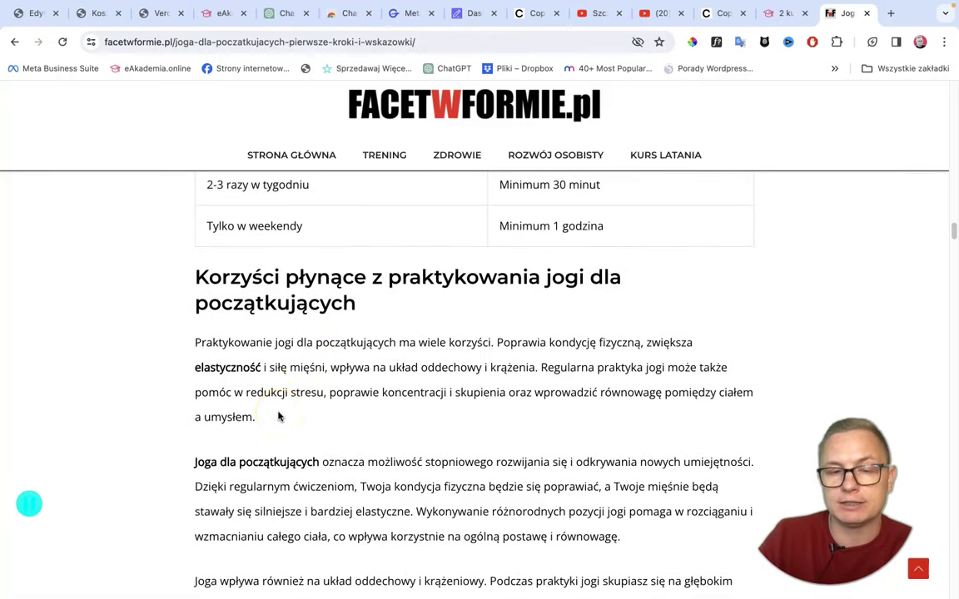
left_click_drag(326, 461, 193, 461)
scroll(439, 479, "down", 9)
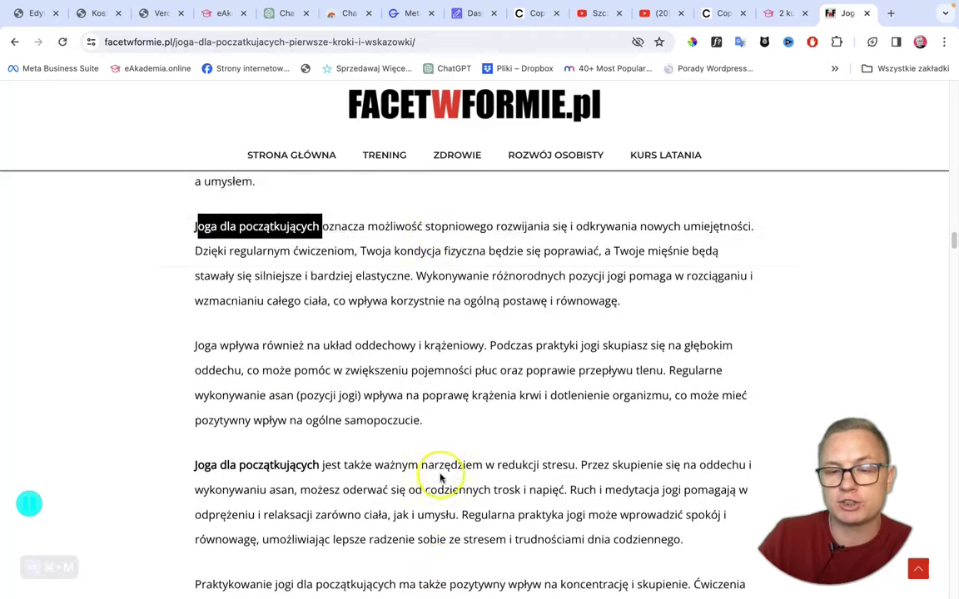
Step: Review the bulleted list of yoga benefits and the embedded YouTube video on the effects of a year of yoga
scroll(441, 477, "down", 20)
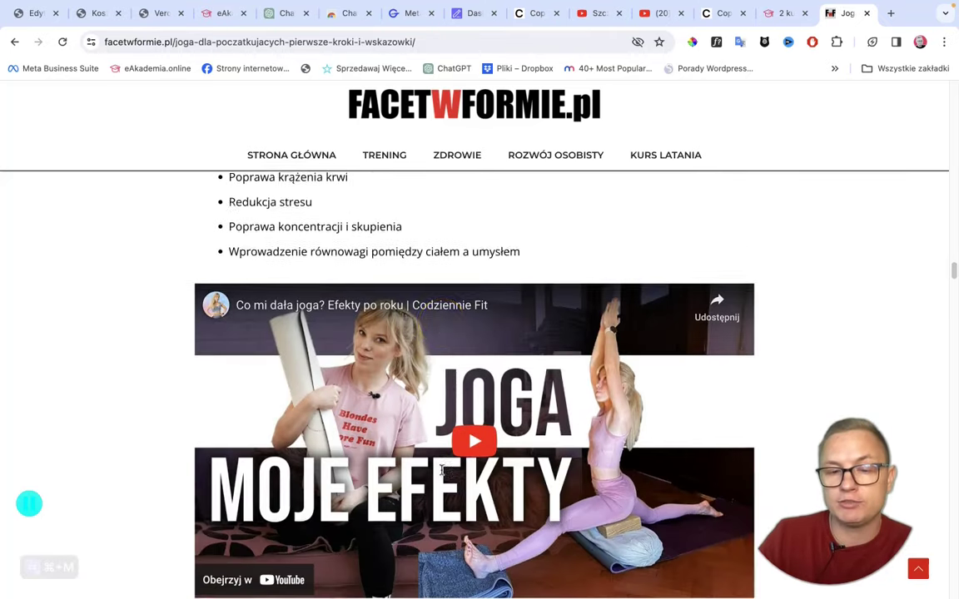
scroll(442, 472, "up", 4)
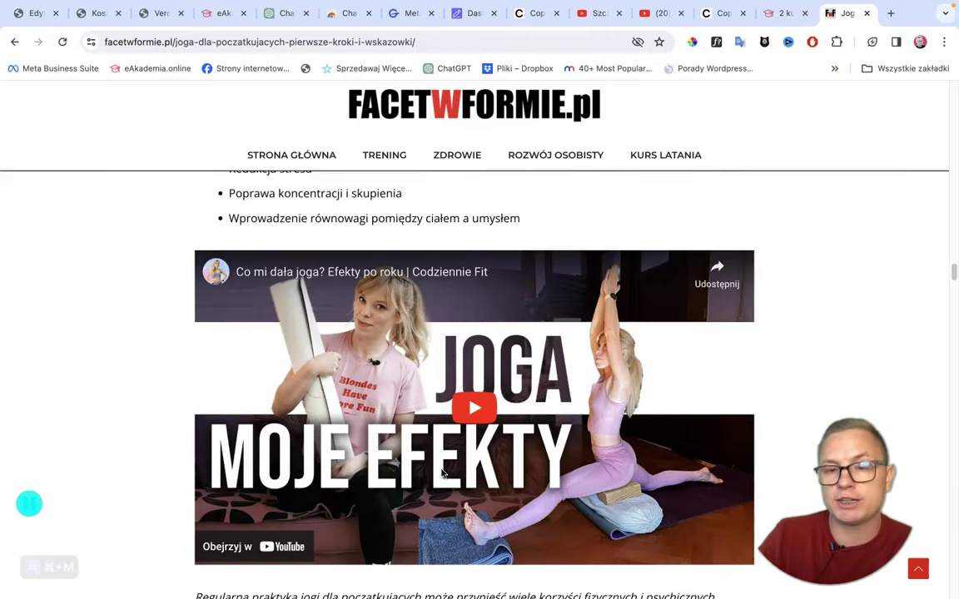
left_click(340, 372)
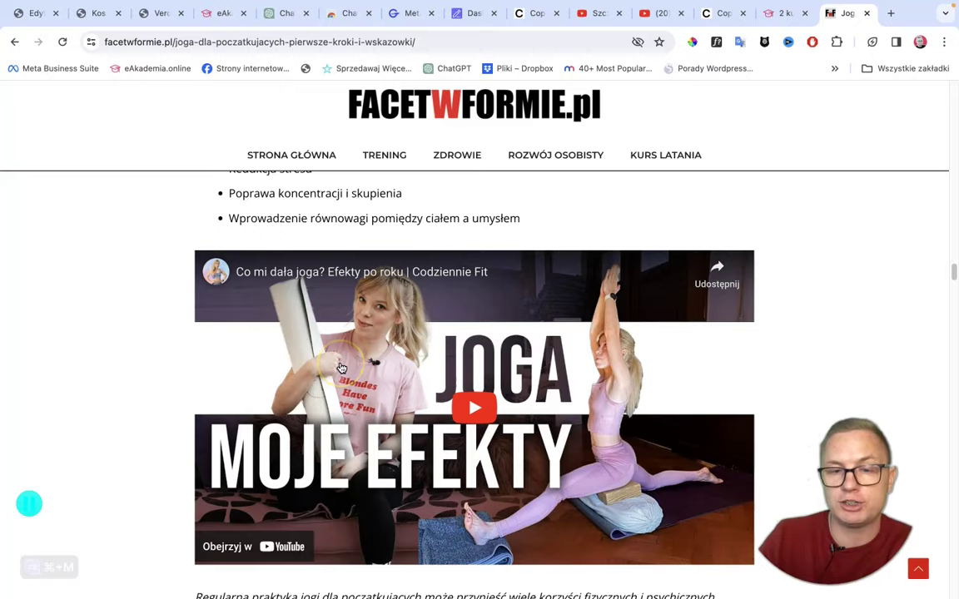
scroll(341, 367, "up", 13)
scroll(341, 367, "down", 10)
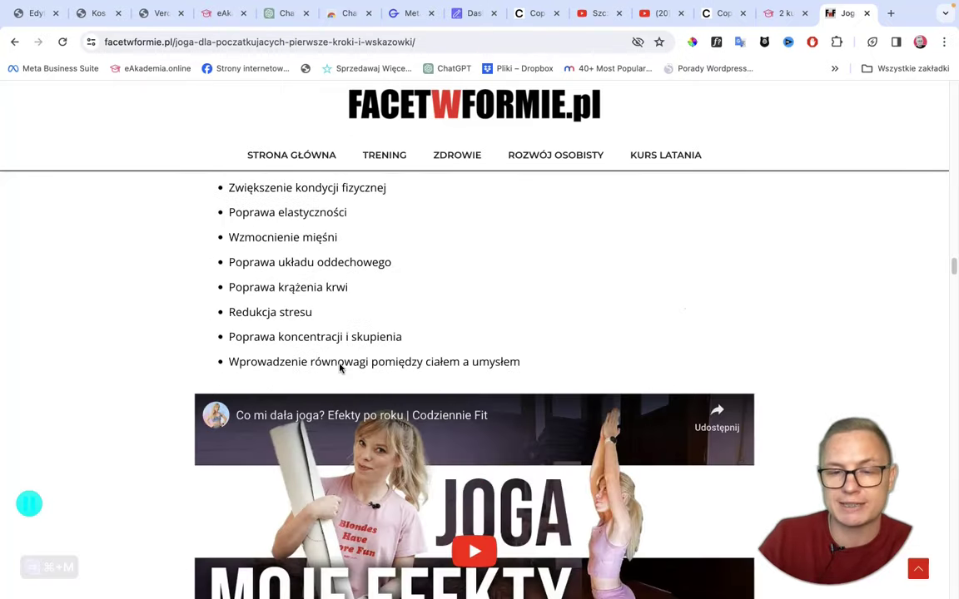
scroll(340, 369, "down", 3)
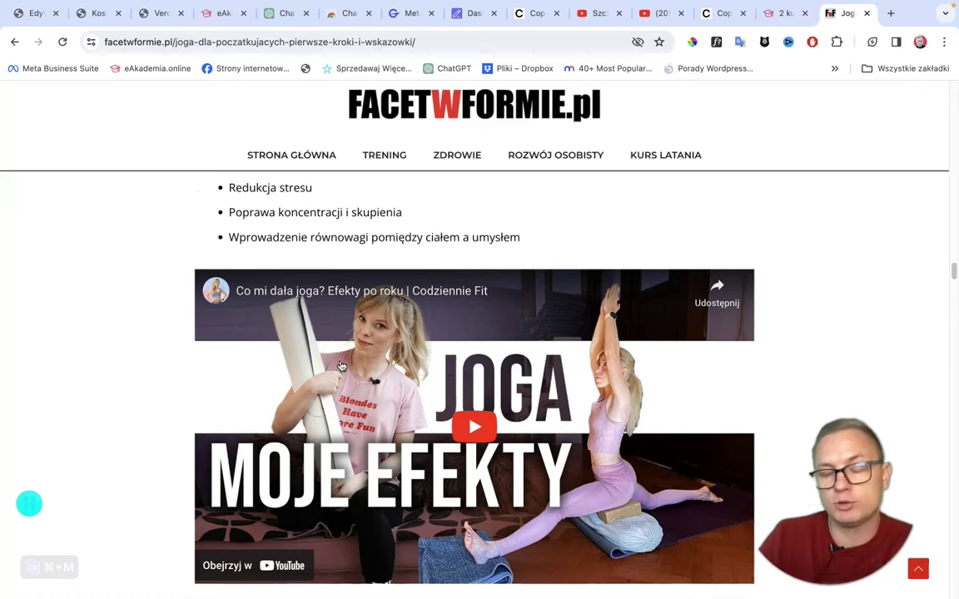
scroll(341, 367, "down", 3)
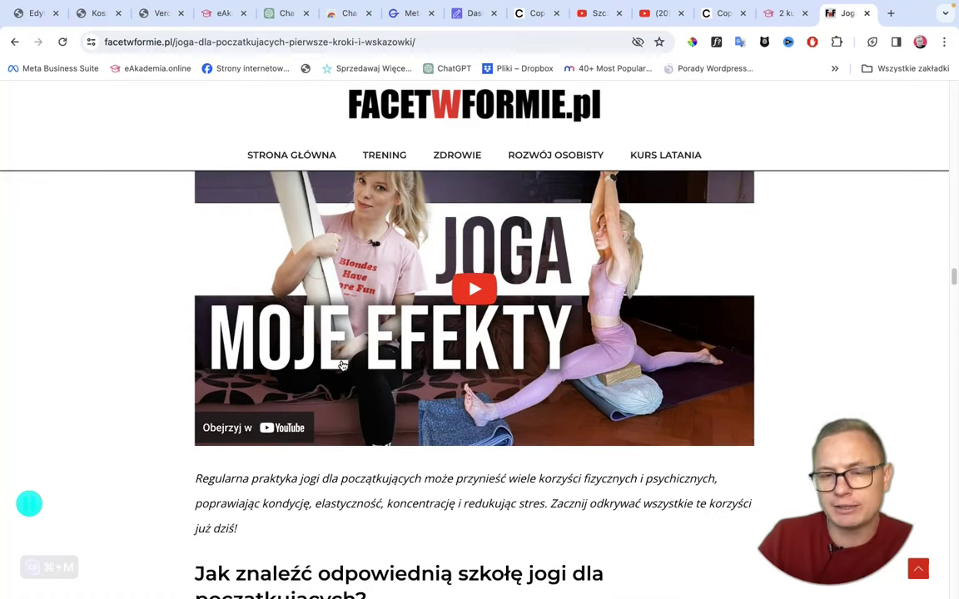
Step: Look through the section on choosing a yoga school with its comparison table, and the section on yoga accessories
scroll(341, 365, "down", 8)
scroll(342, 361, "down", 7)
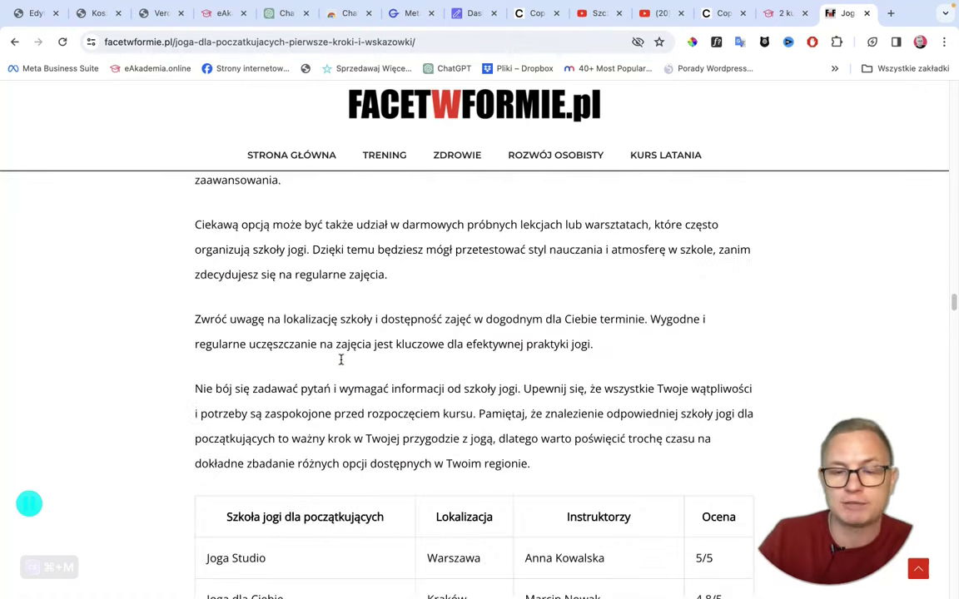
scroll(341, 361, "down", 7)
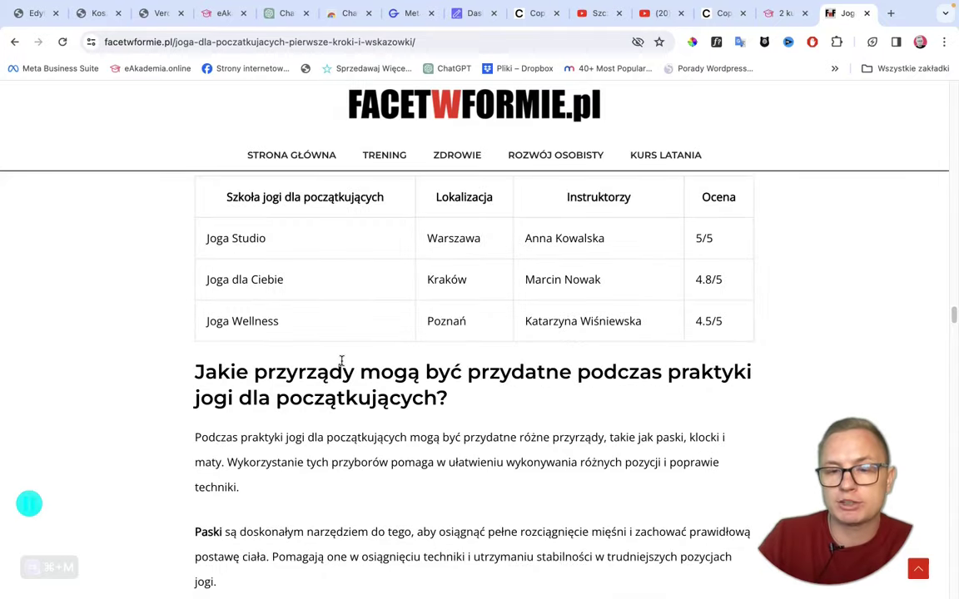
scroll(341, 361, "down", 3)
scroll(342, 364, "down", 7)
scroll(341, 364, "down", 9)
scroll(342, 367, "down", 7)
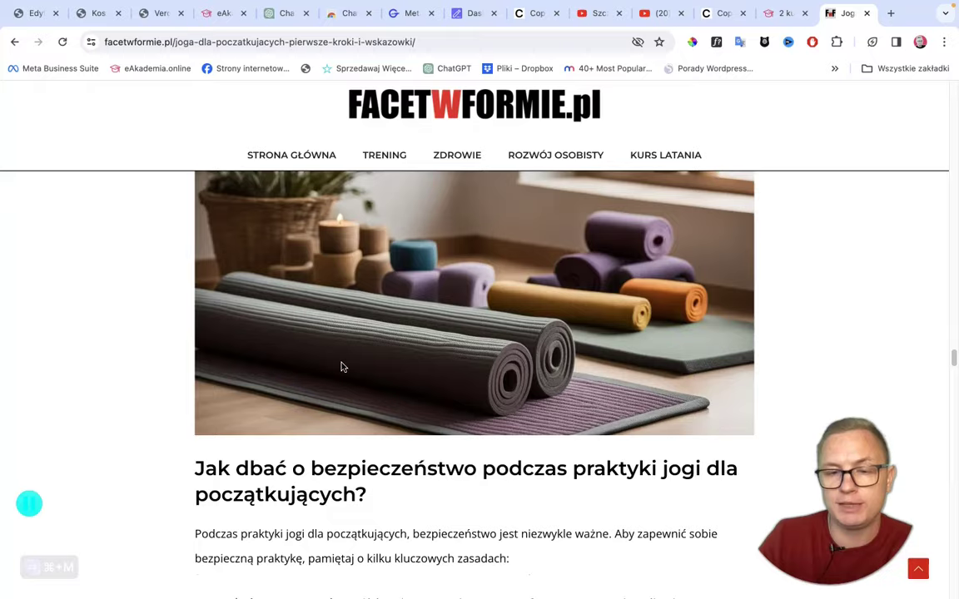
Step: Read through the article's sections on safe practice, measuring progress and the inspiring success stories with their quotes
scroll(341, 367, "down", 12)
scroll(341, 364, "down", 10)
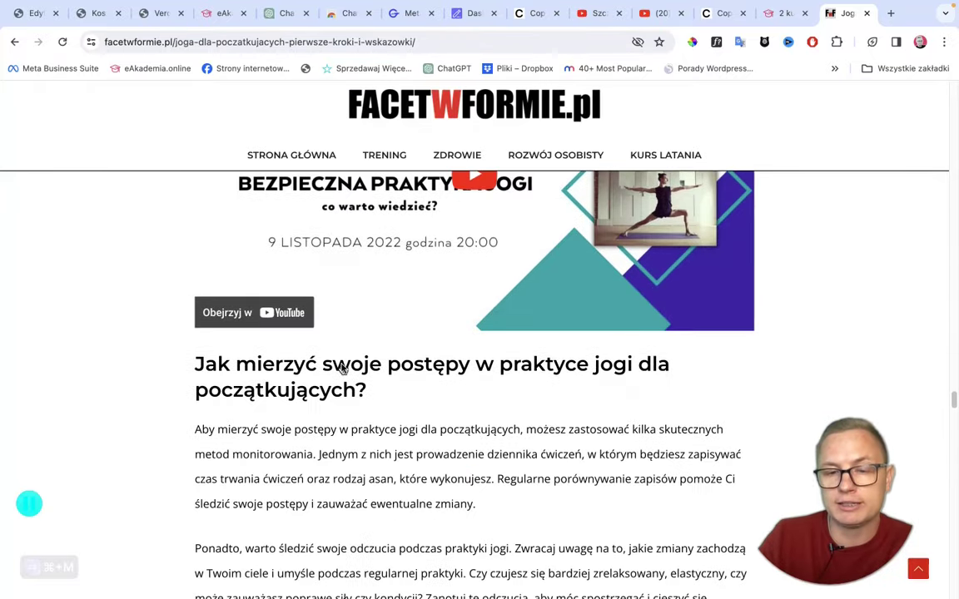
scroll(343, 367, "down", 8)
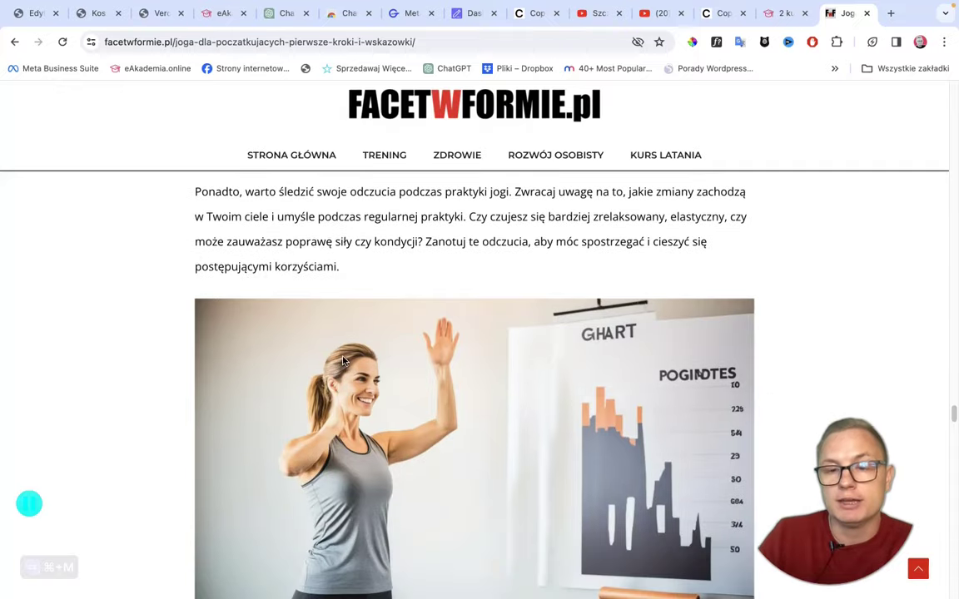
scroll(343, 360, "down", 6)
scroll(342, 364, "down", 13)
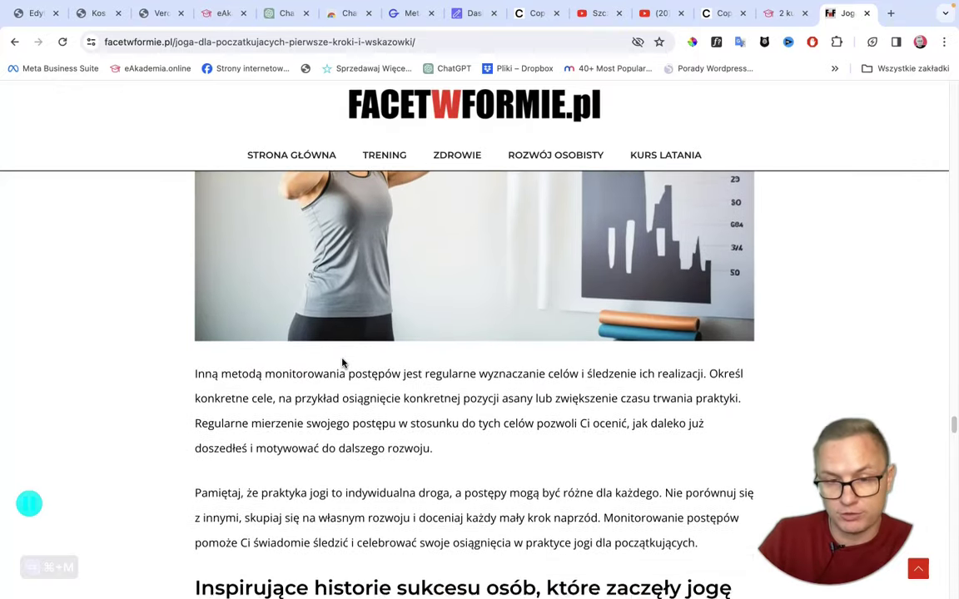
scroll(341, 364, "down", 8)
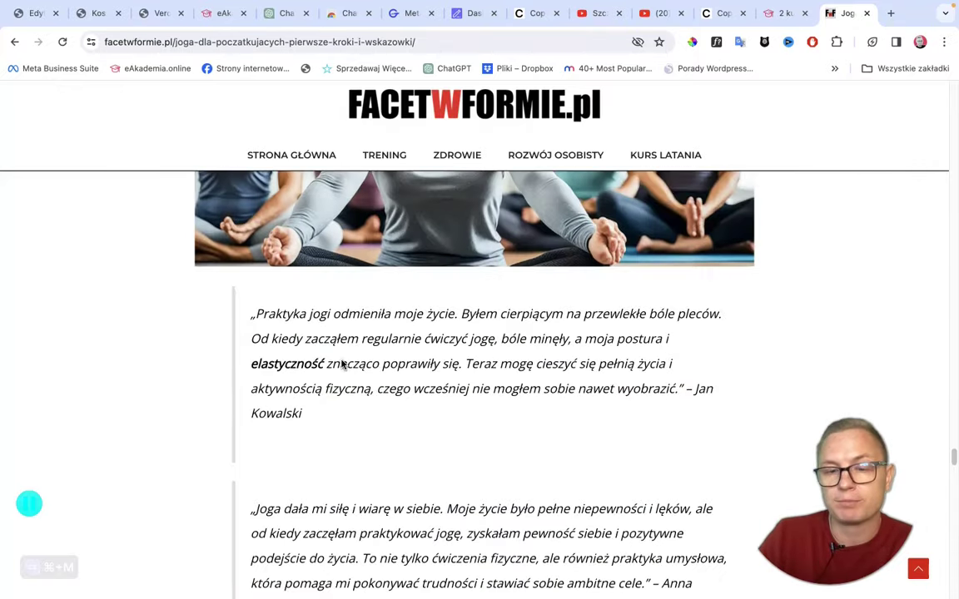
scroll(341, 364, "down", 4)
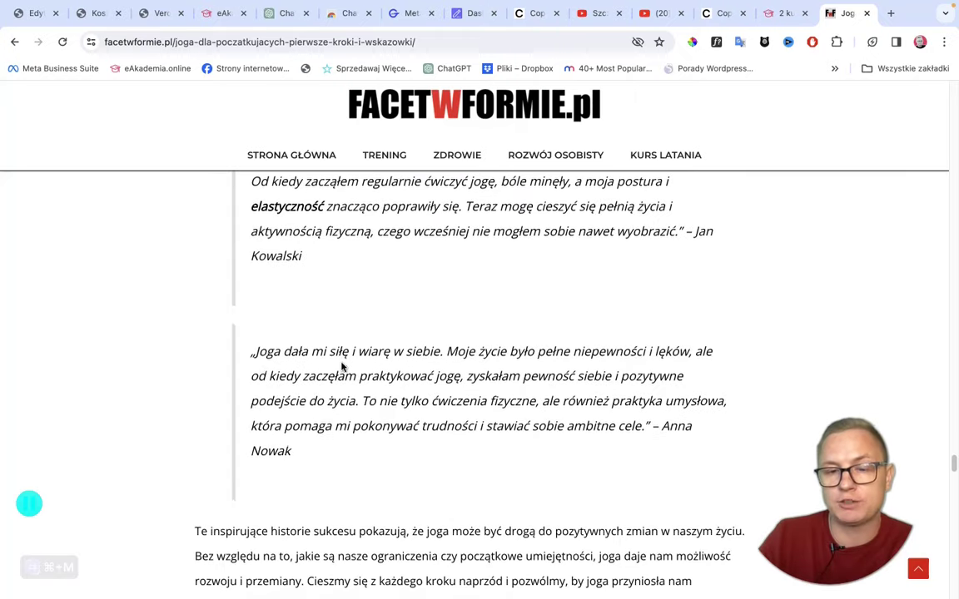
scroll(341, 364, "down", 3)
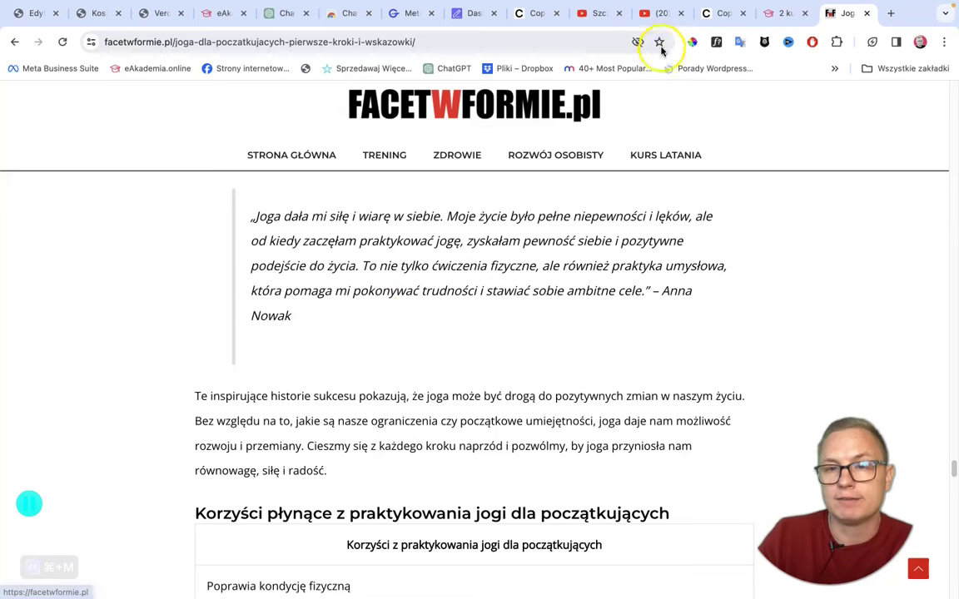
Step: Revisit the Bulk Article Generation tool on the SEO Writing AI dashboard, and return to the facetwformie.pl home page
left_click(464, 15)
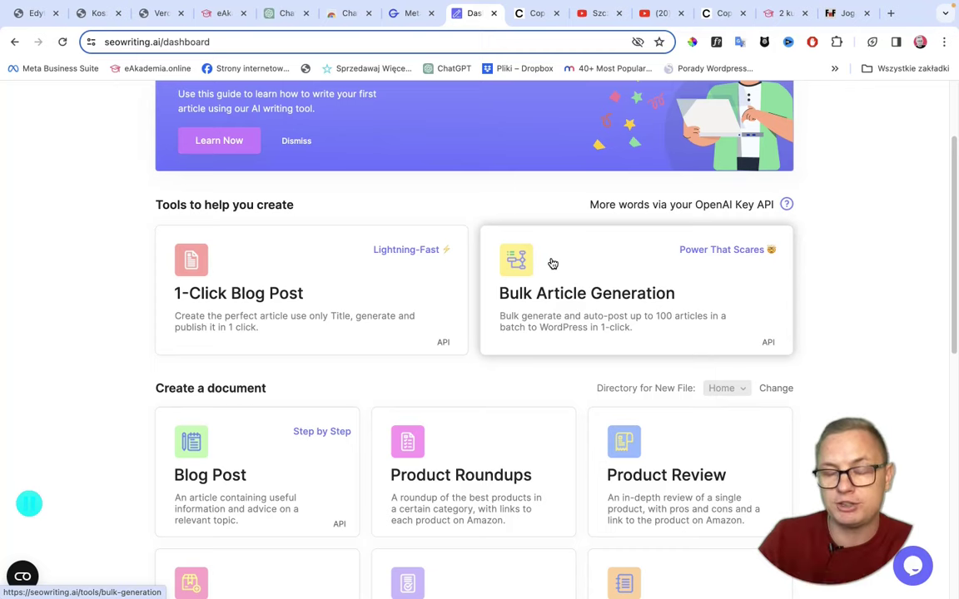
left_click(837, 13)
left_click(14, 41)
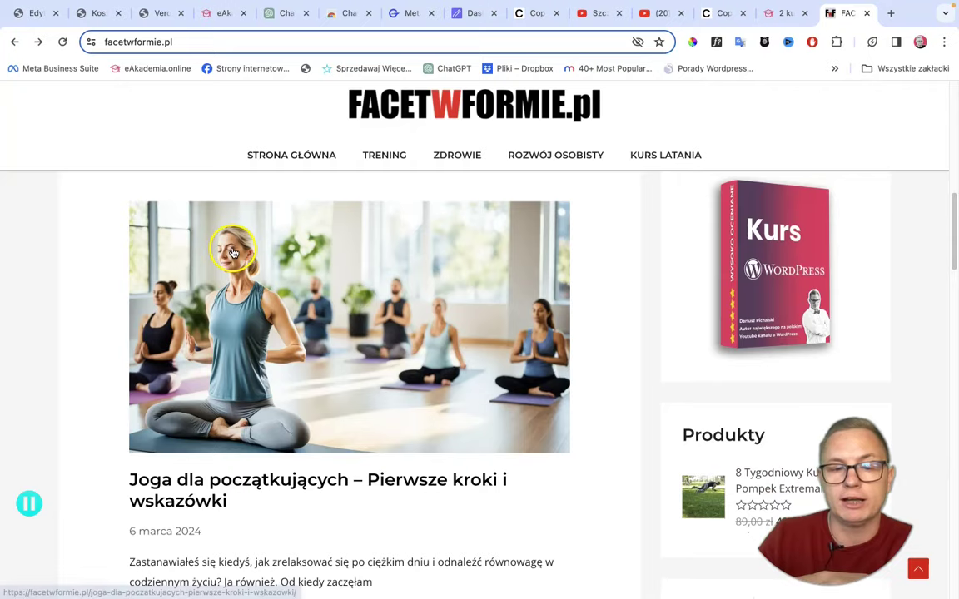
Step: Look through the facetwformie.pl home page posts on yoga for beginners, home gym exercises and healthy diet, down to the page numbers
scroll(233, 261, "down", 2)
scroll(203, 355, "down", 3)
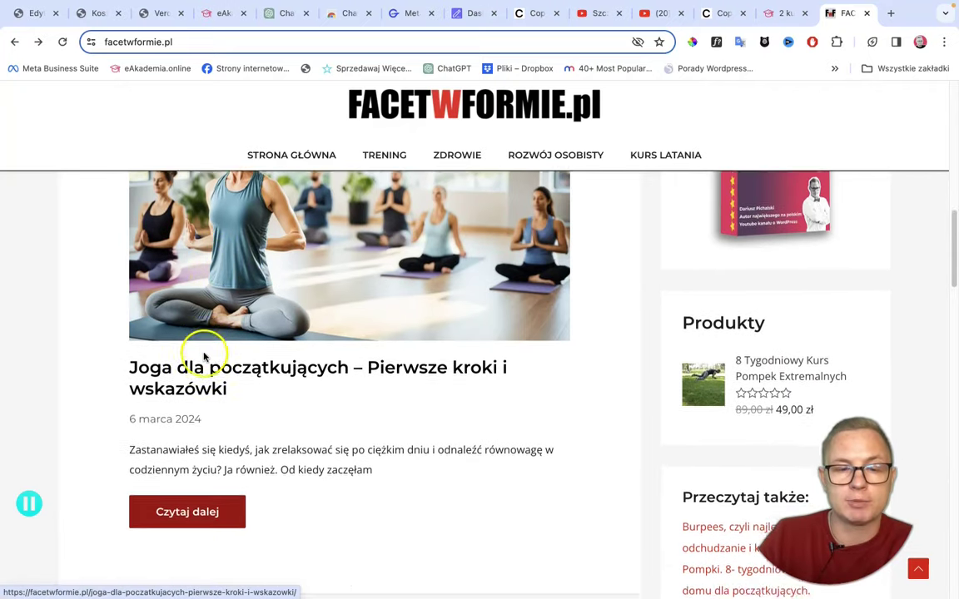
scroll(203, 356, "up", 2)
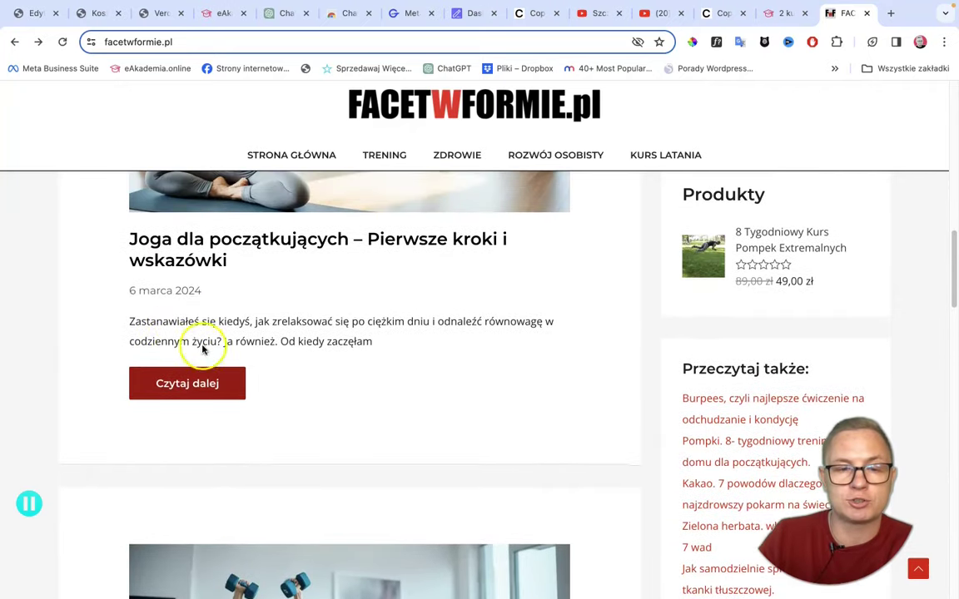
scroll(156, 310, "down", 5)
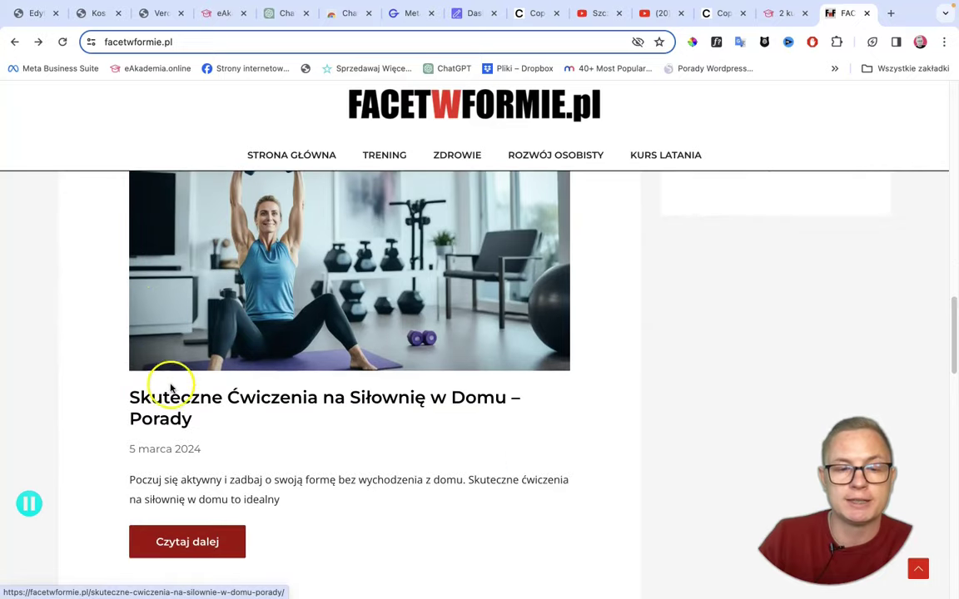
scroll(169, 389, "down", 8)
scroll(169, 385, "down", 4)
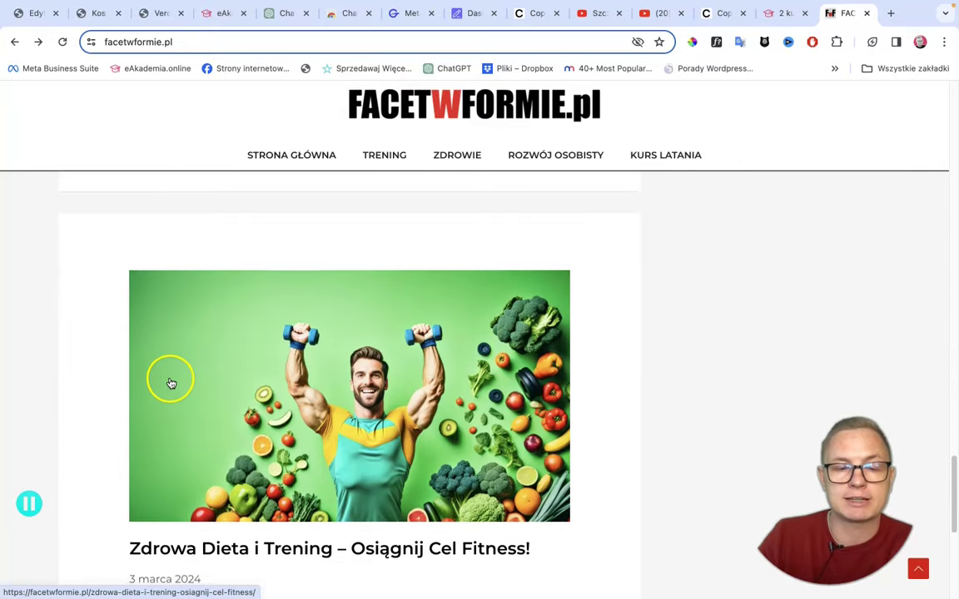
scroll(169, 387, "down", 2)
scroll(171, 426, "down", 4)
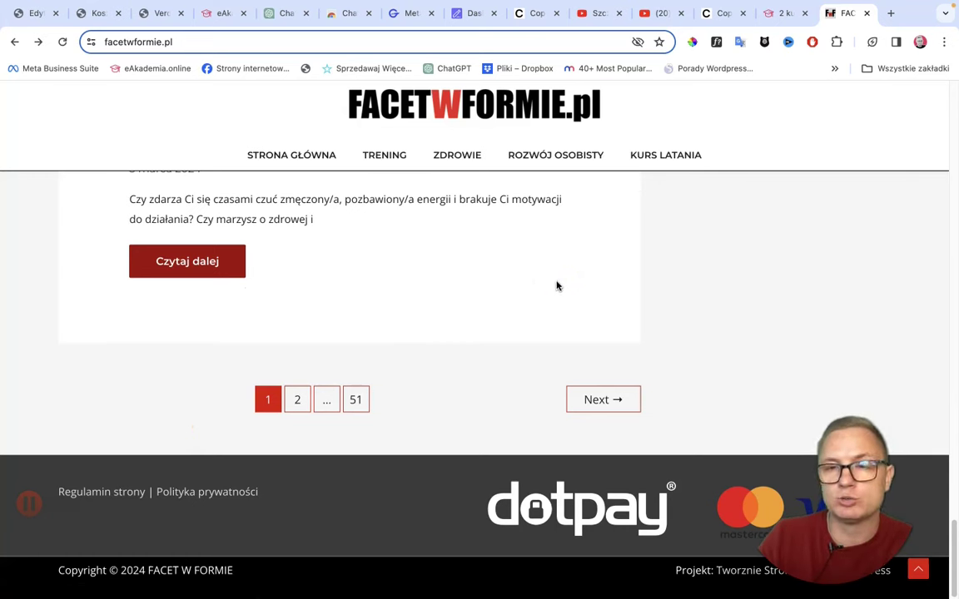
Step: Switch to the Copymate website and review its Free and Pro pricing plans
left_click(533, 14)
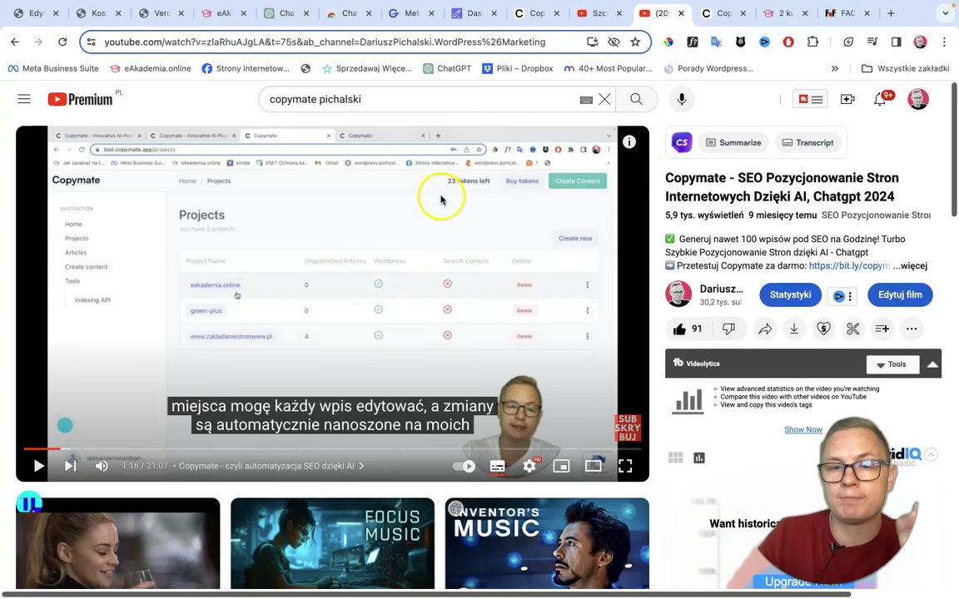
left_click(532, 15)
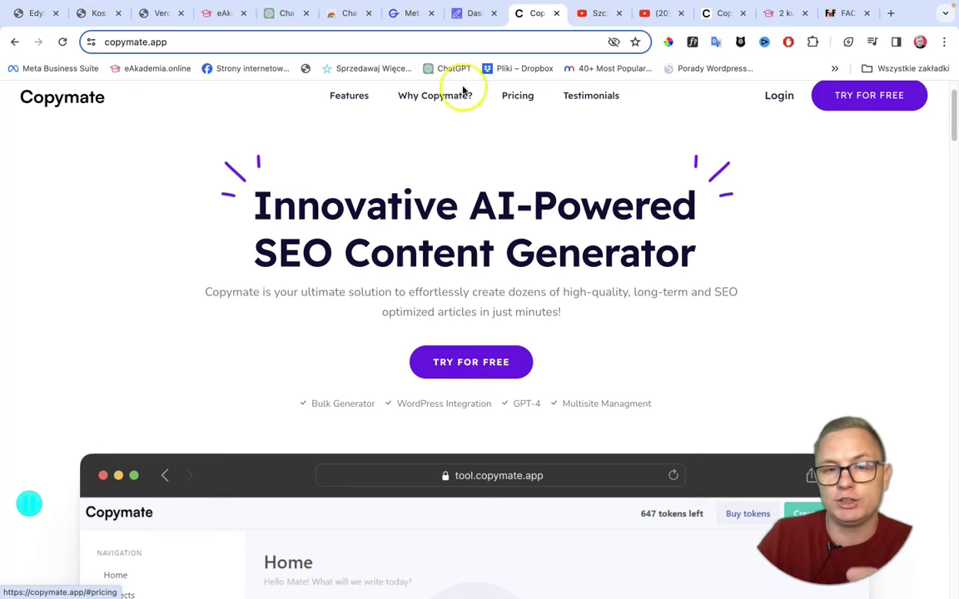
scroll(511, 100, "down", 2)
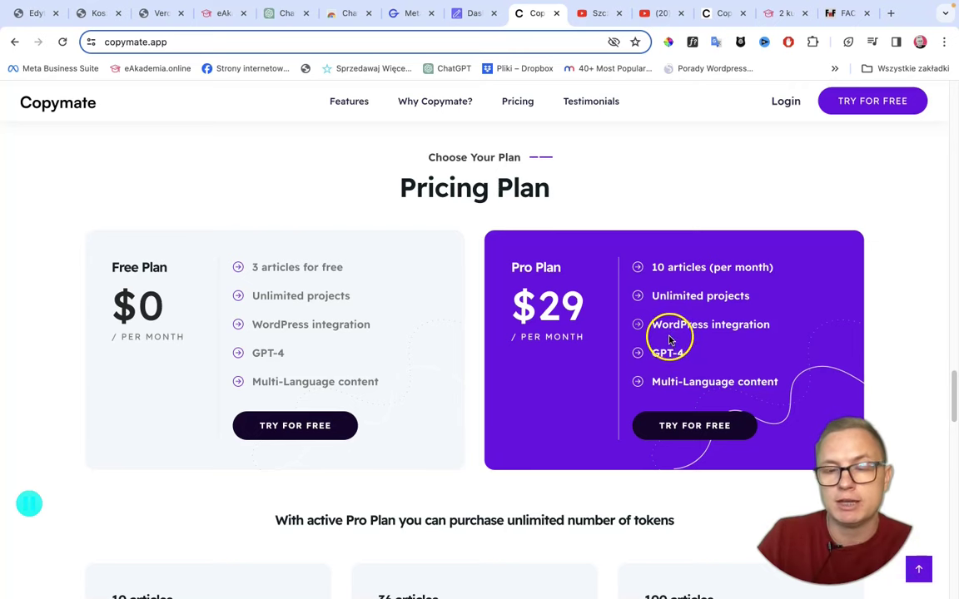
scroll(692, 380, "down", 2)
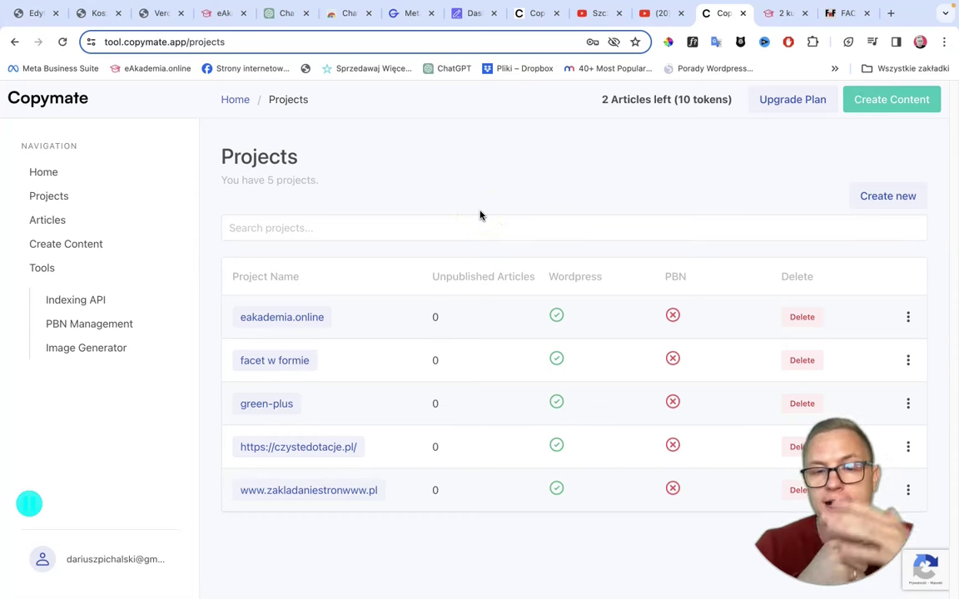
Step: Show the Copymate projects list, and revisit the closing "Zakończenie" section of the roadside assistance post in the WordPress editor
left_click(31, 14)
left_click(718, 14)
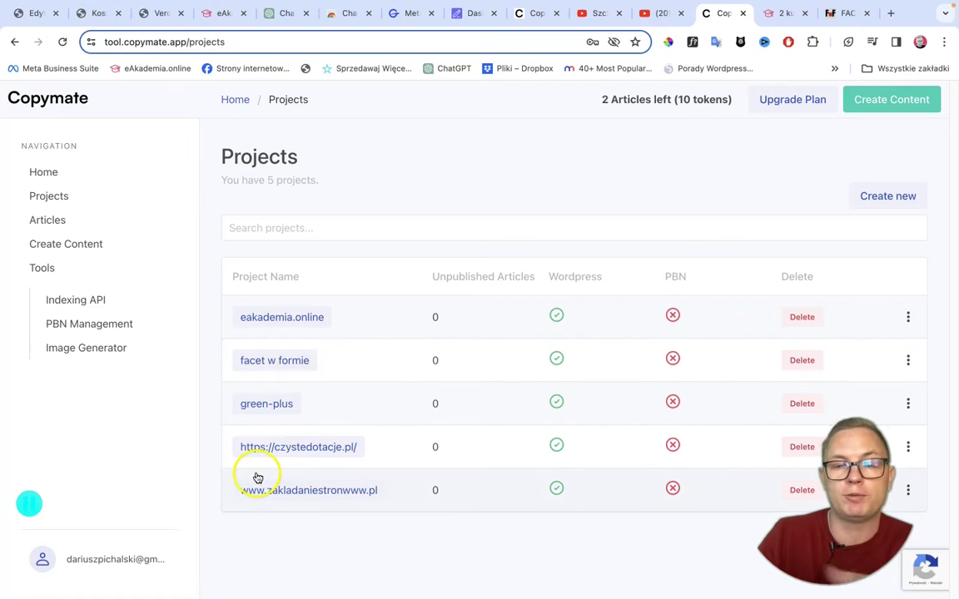
left_click(31, 17)
scroll(295, 300, "up", 5)
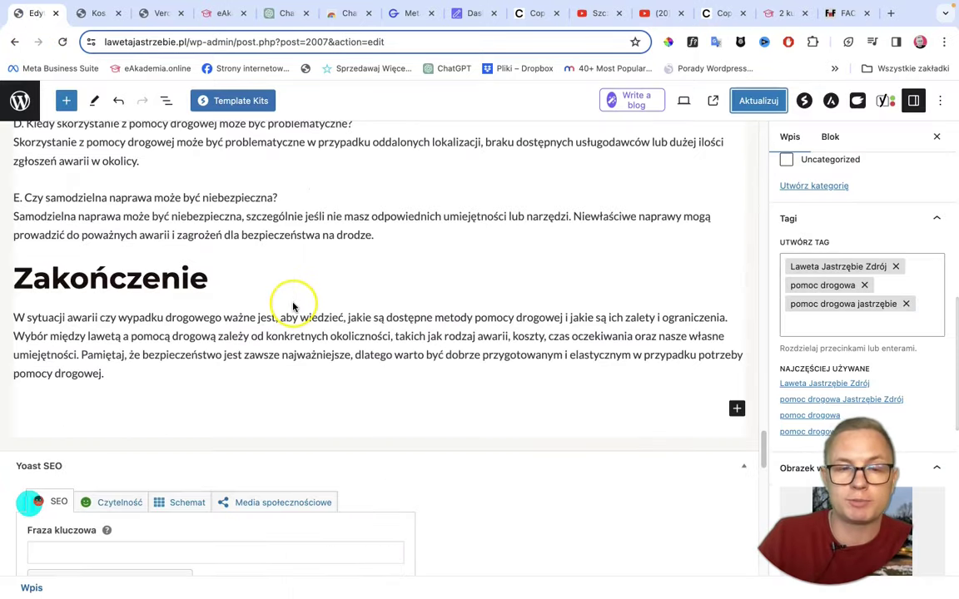
mouse_move(293, 307)
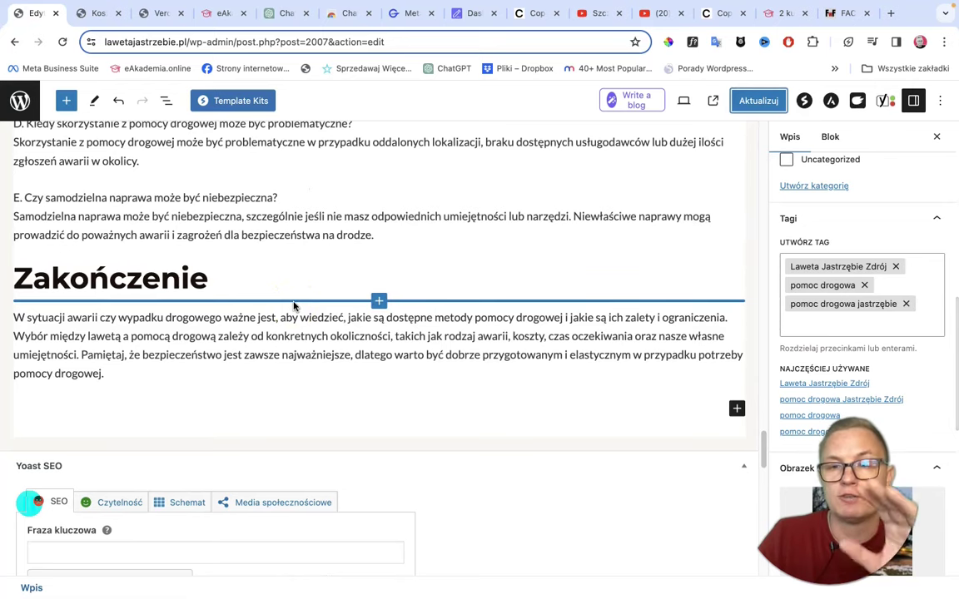
Step: Return to Copymate and view its list of generated articles and categories
left_click(723, 15)
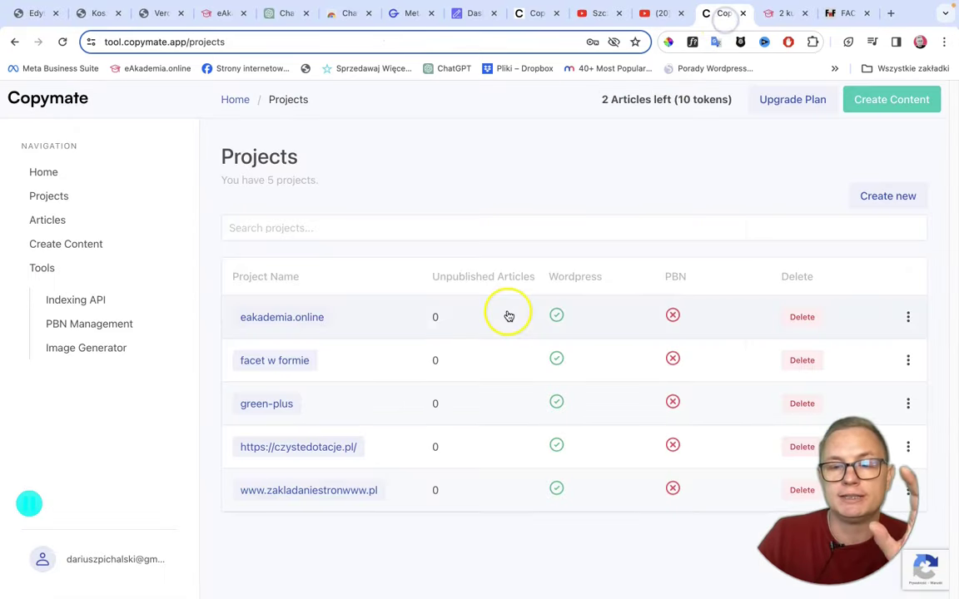
left_click(58, 218)
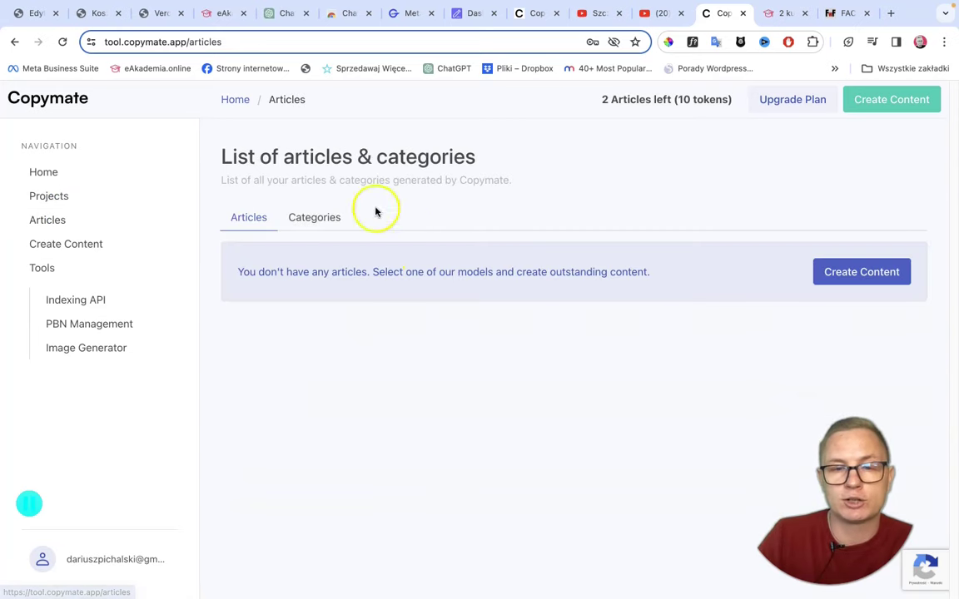
Step: Revisit the opening prompt of the ChatGPT towing conversation, and highlight the eakademia.online domain in the address of the WordPress and SEO course bundle page
left_click(466, 271)
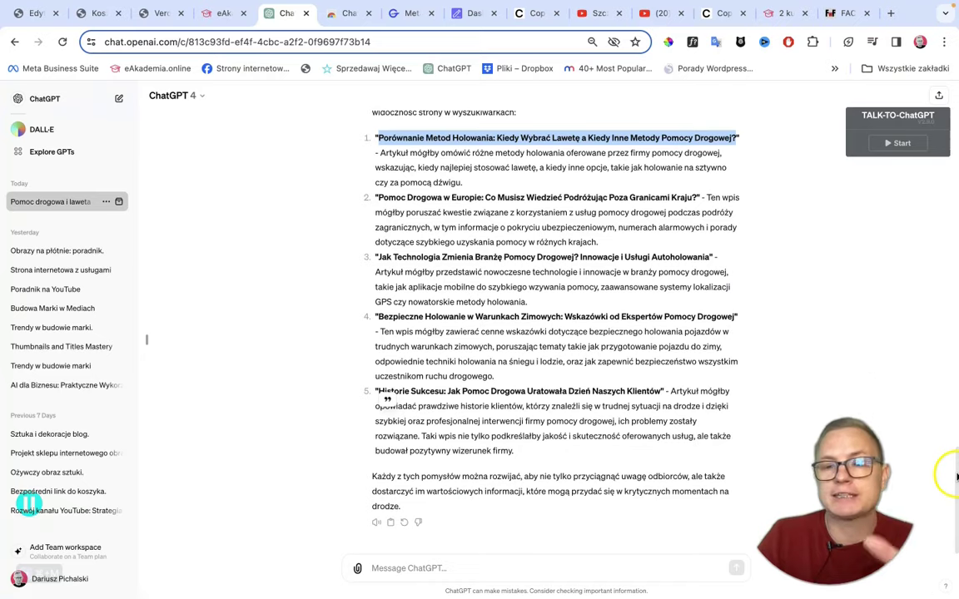
left_click_drag(956, 476, 952, 108)
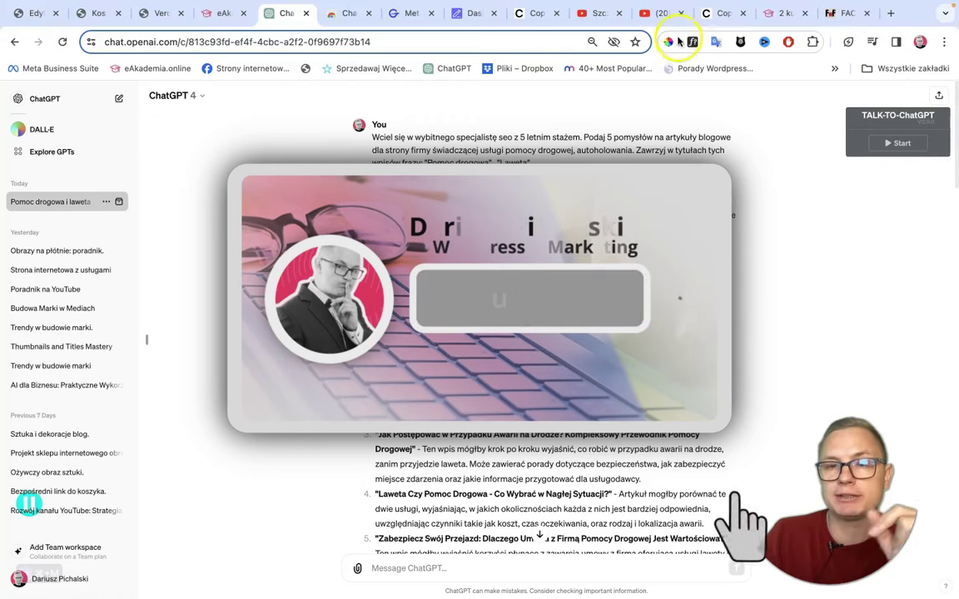
left_click(765, 15)
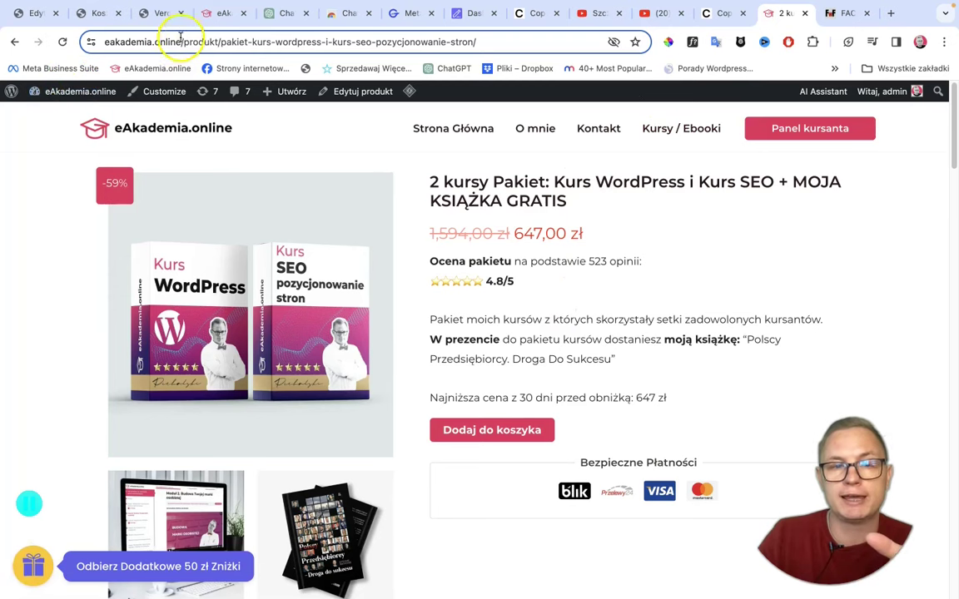
left_click_drag(184, 41, 6, 41)
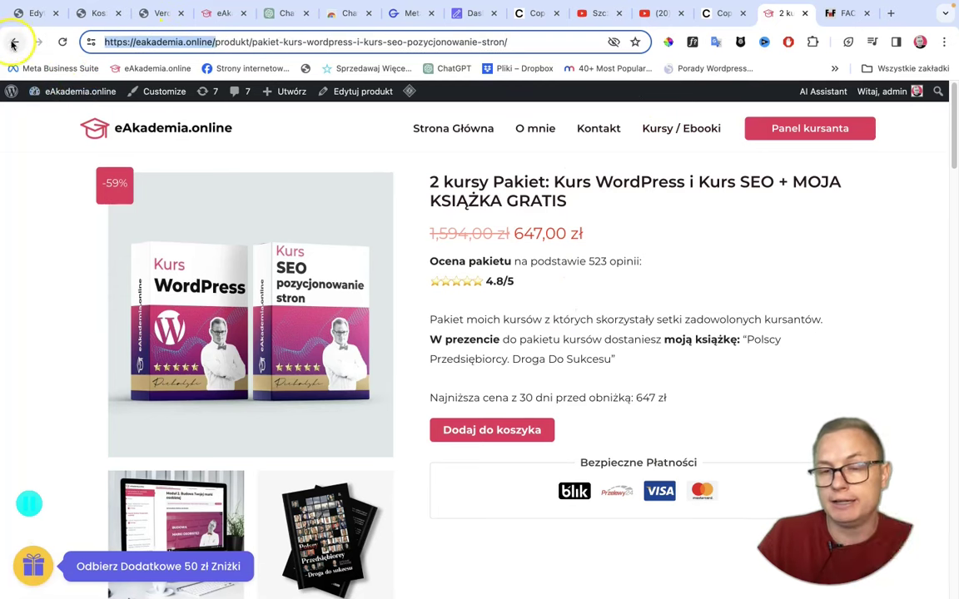